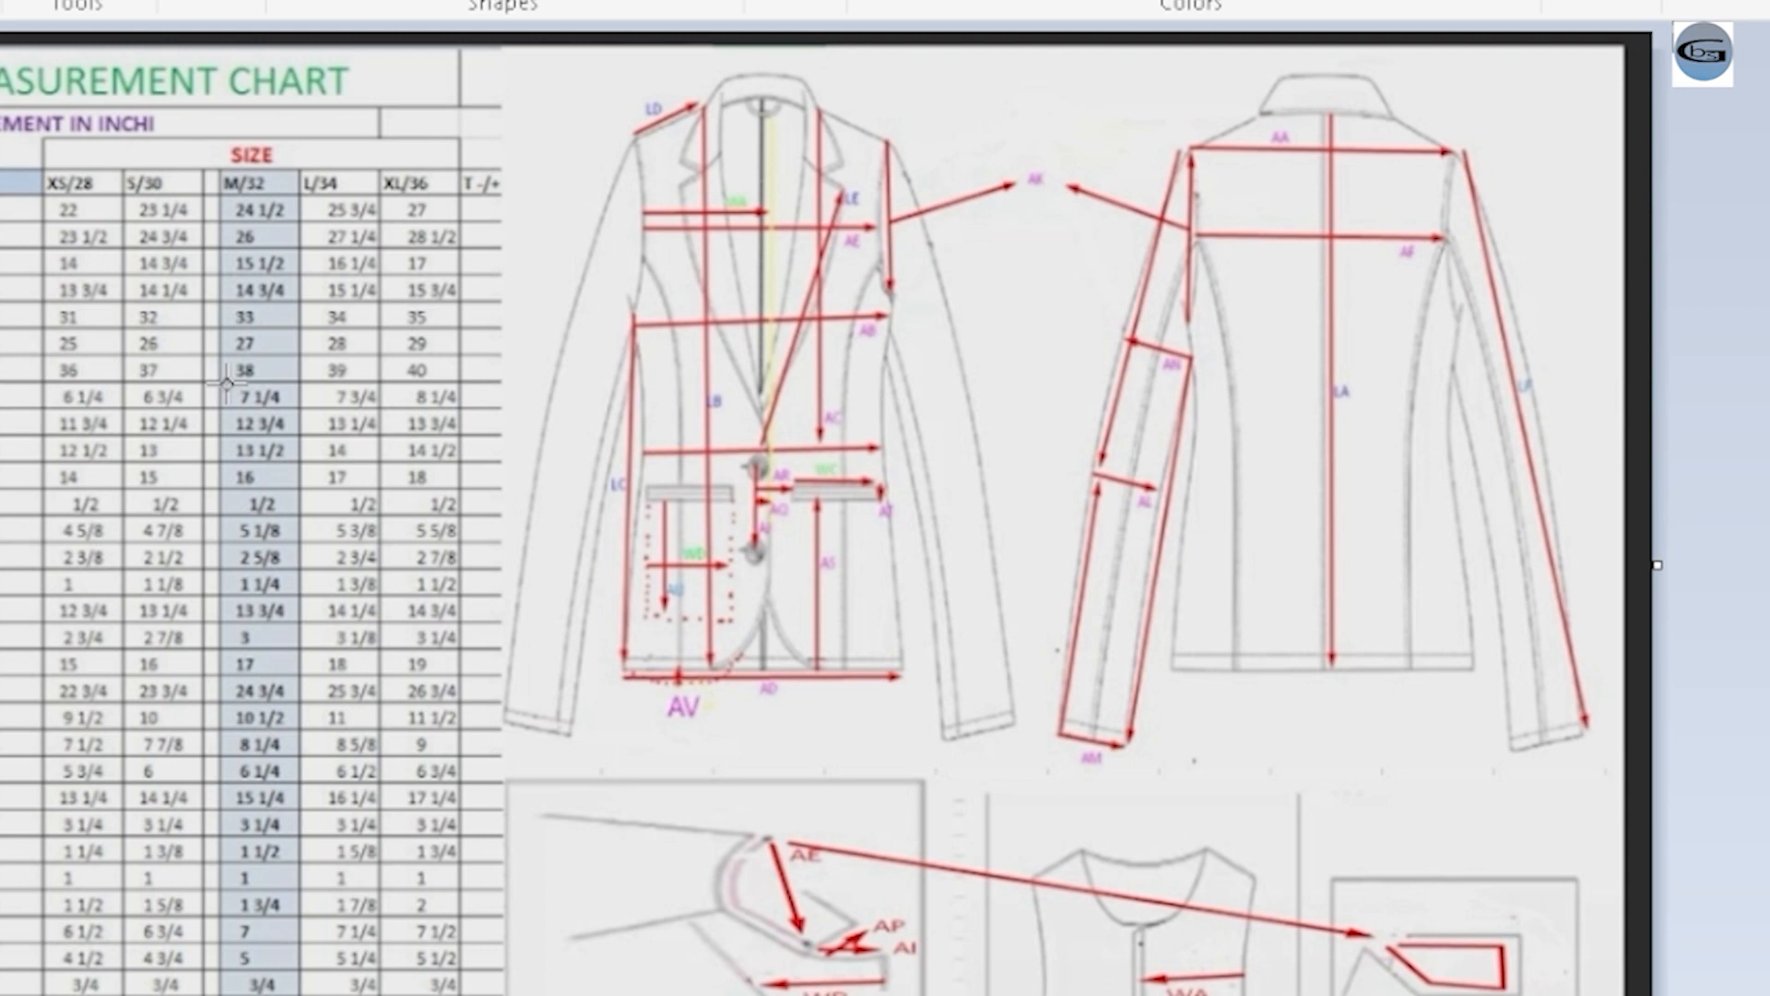
Outline the M/32 value 7 1/4 in the measurement chart and draw a vertical line of that length from the inner armhole curve.
left_click_drag(223, 383, 300, 414)
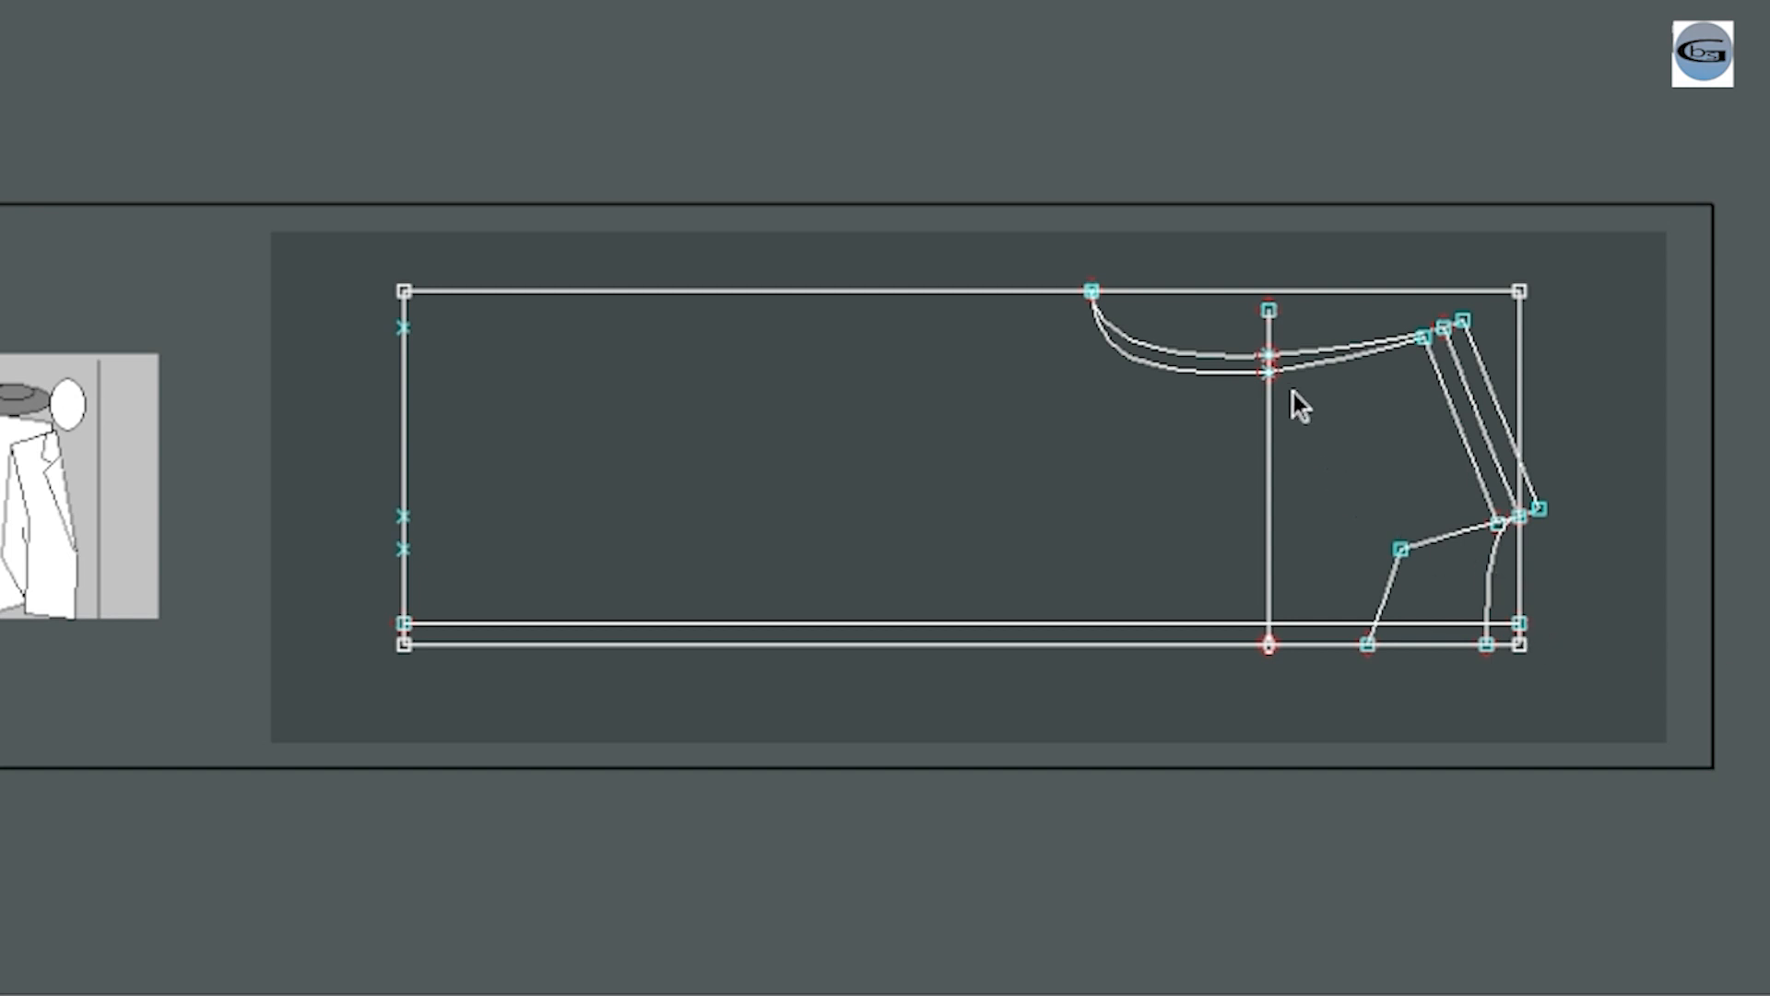
left_click(1250, 373)
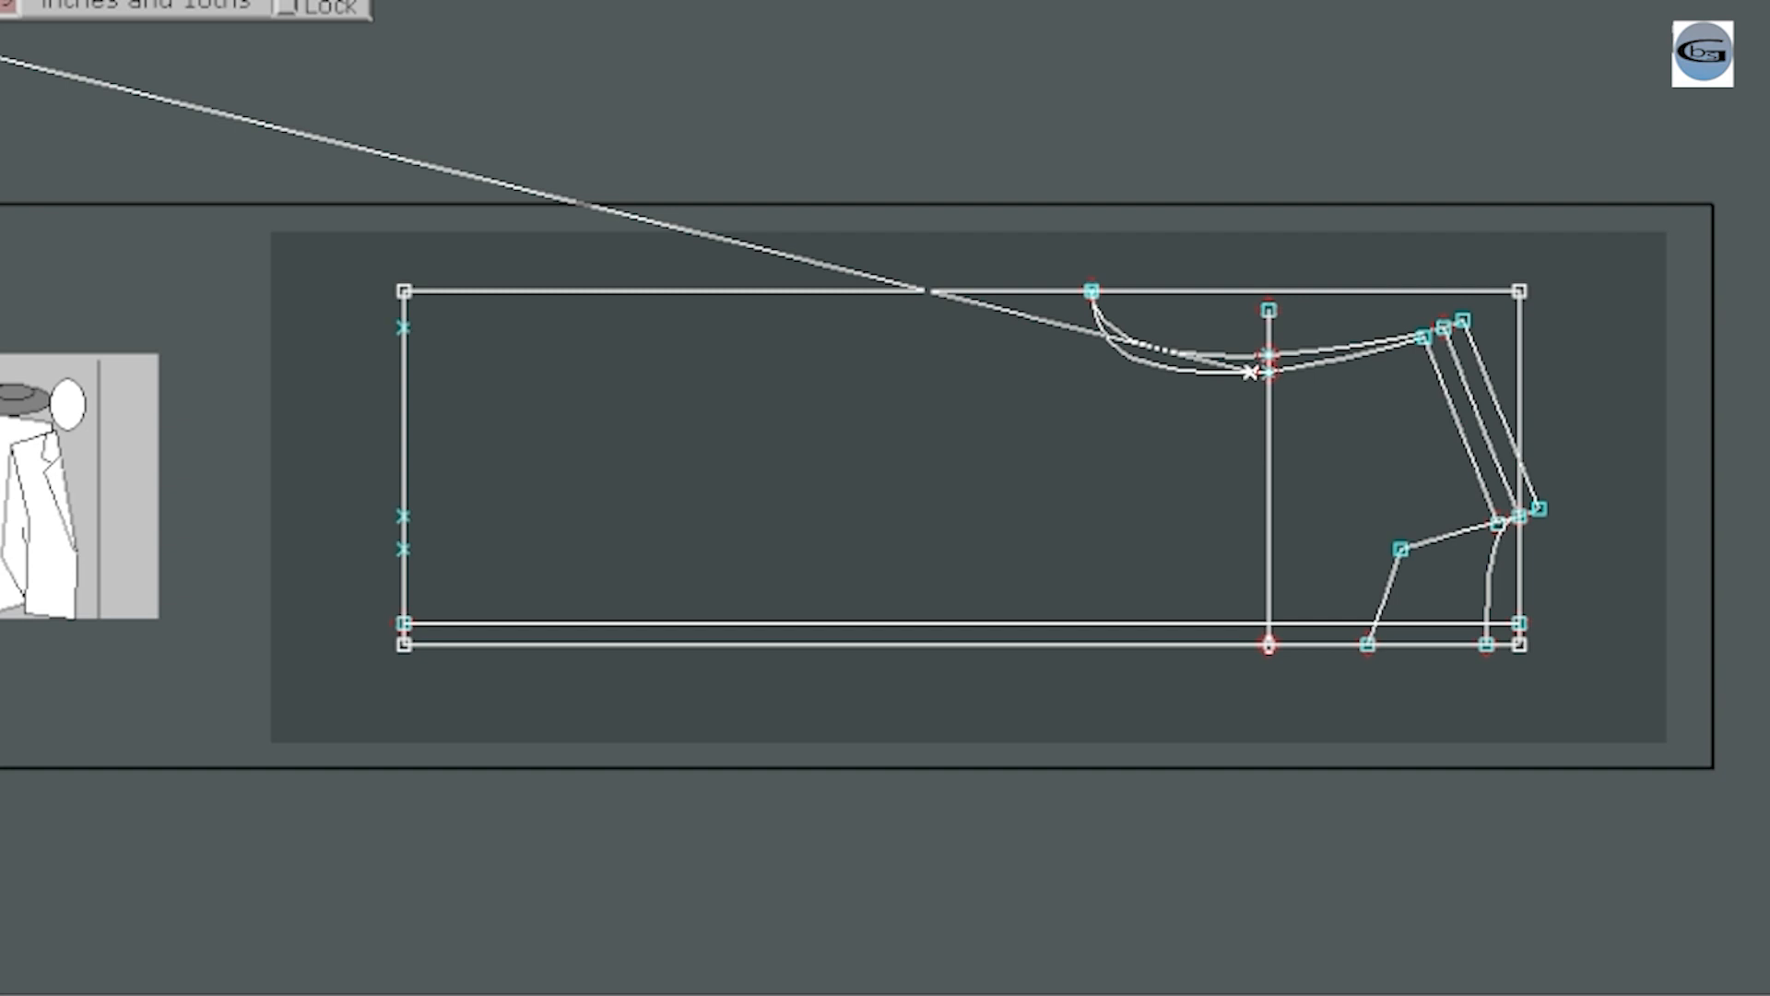
left_click(1118, 650)
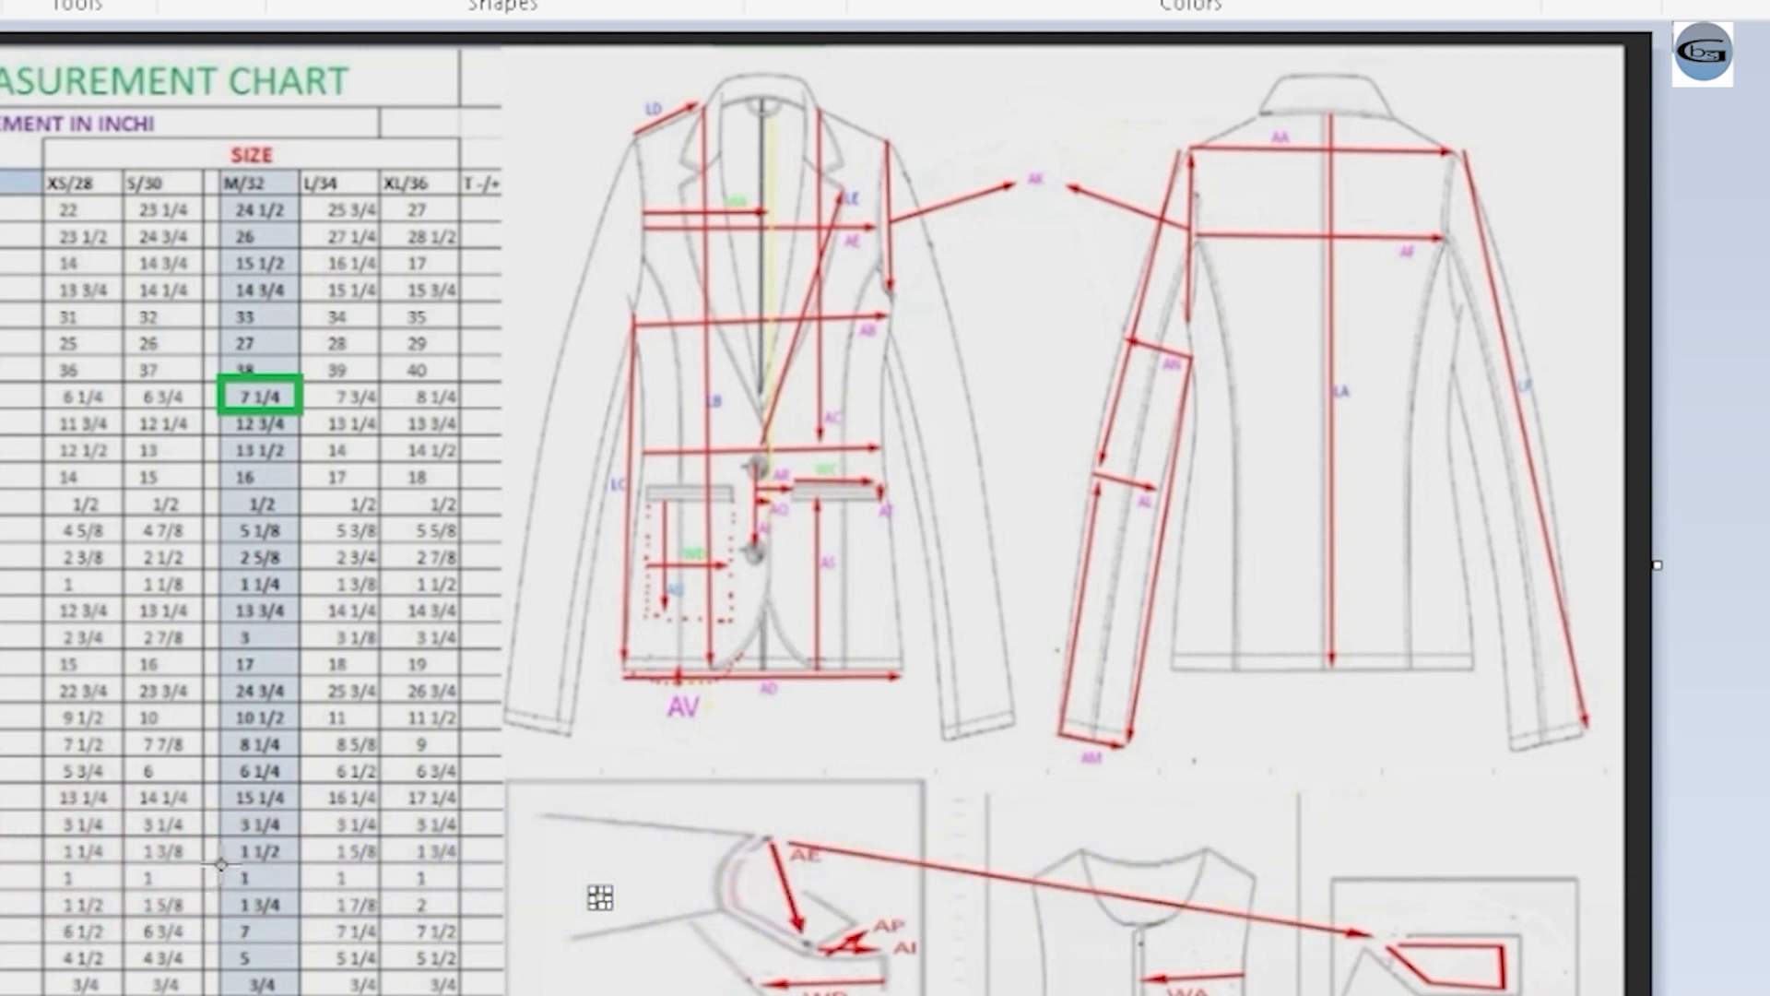
Outline the M/32 value 1 in the measurement chart and add parallel lines at equal distances on both sides of the centre front line.
left_click_drag(218, 864, 299, 892)
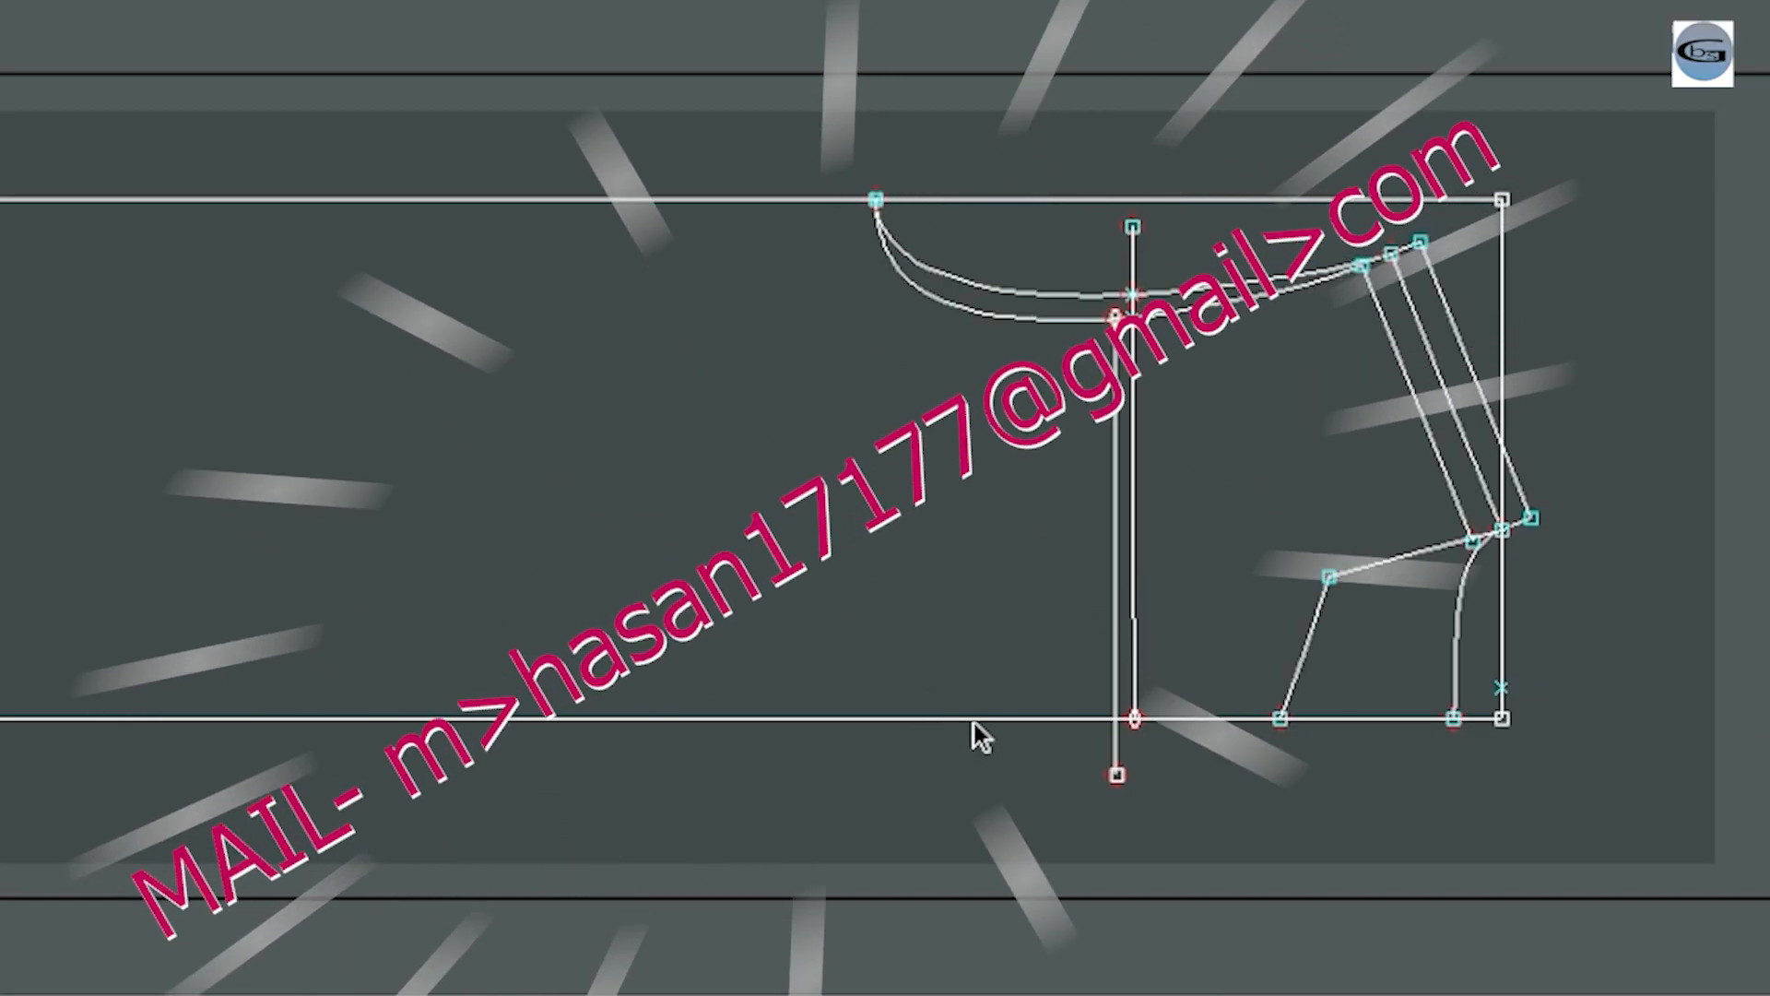
left_click(1022, 752)
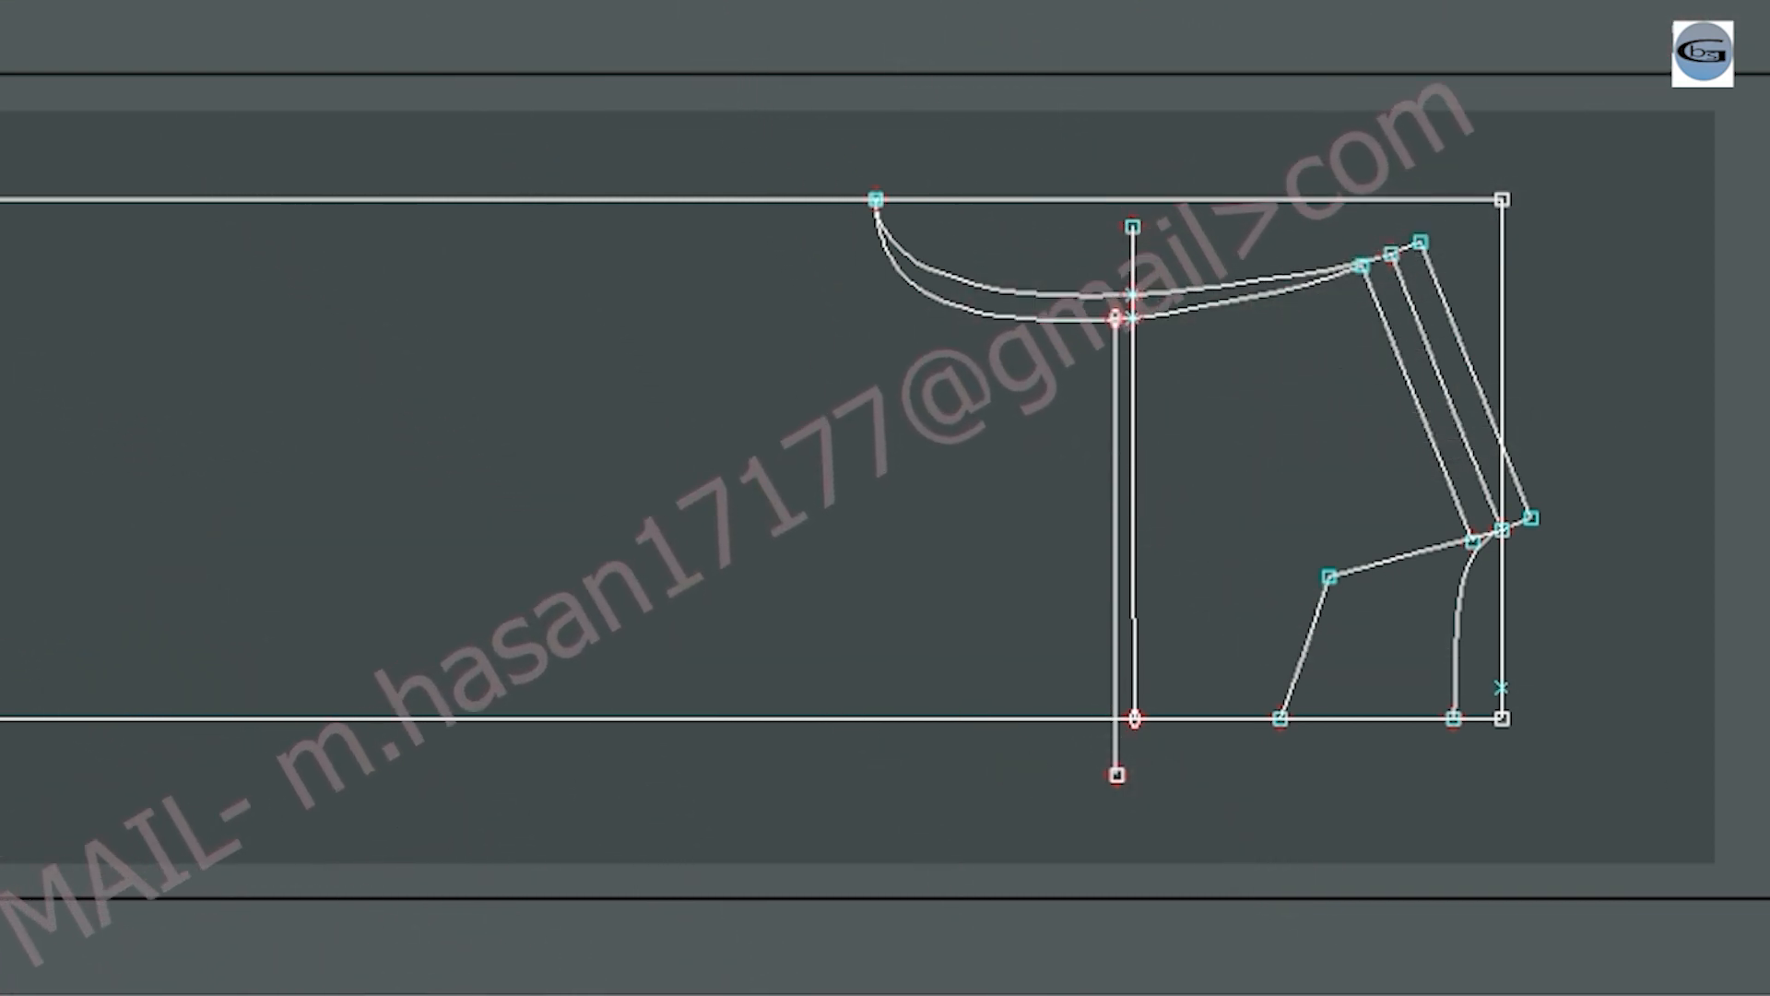
left_click(932, 682)
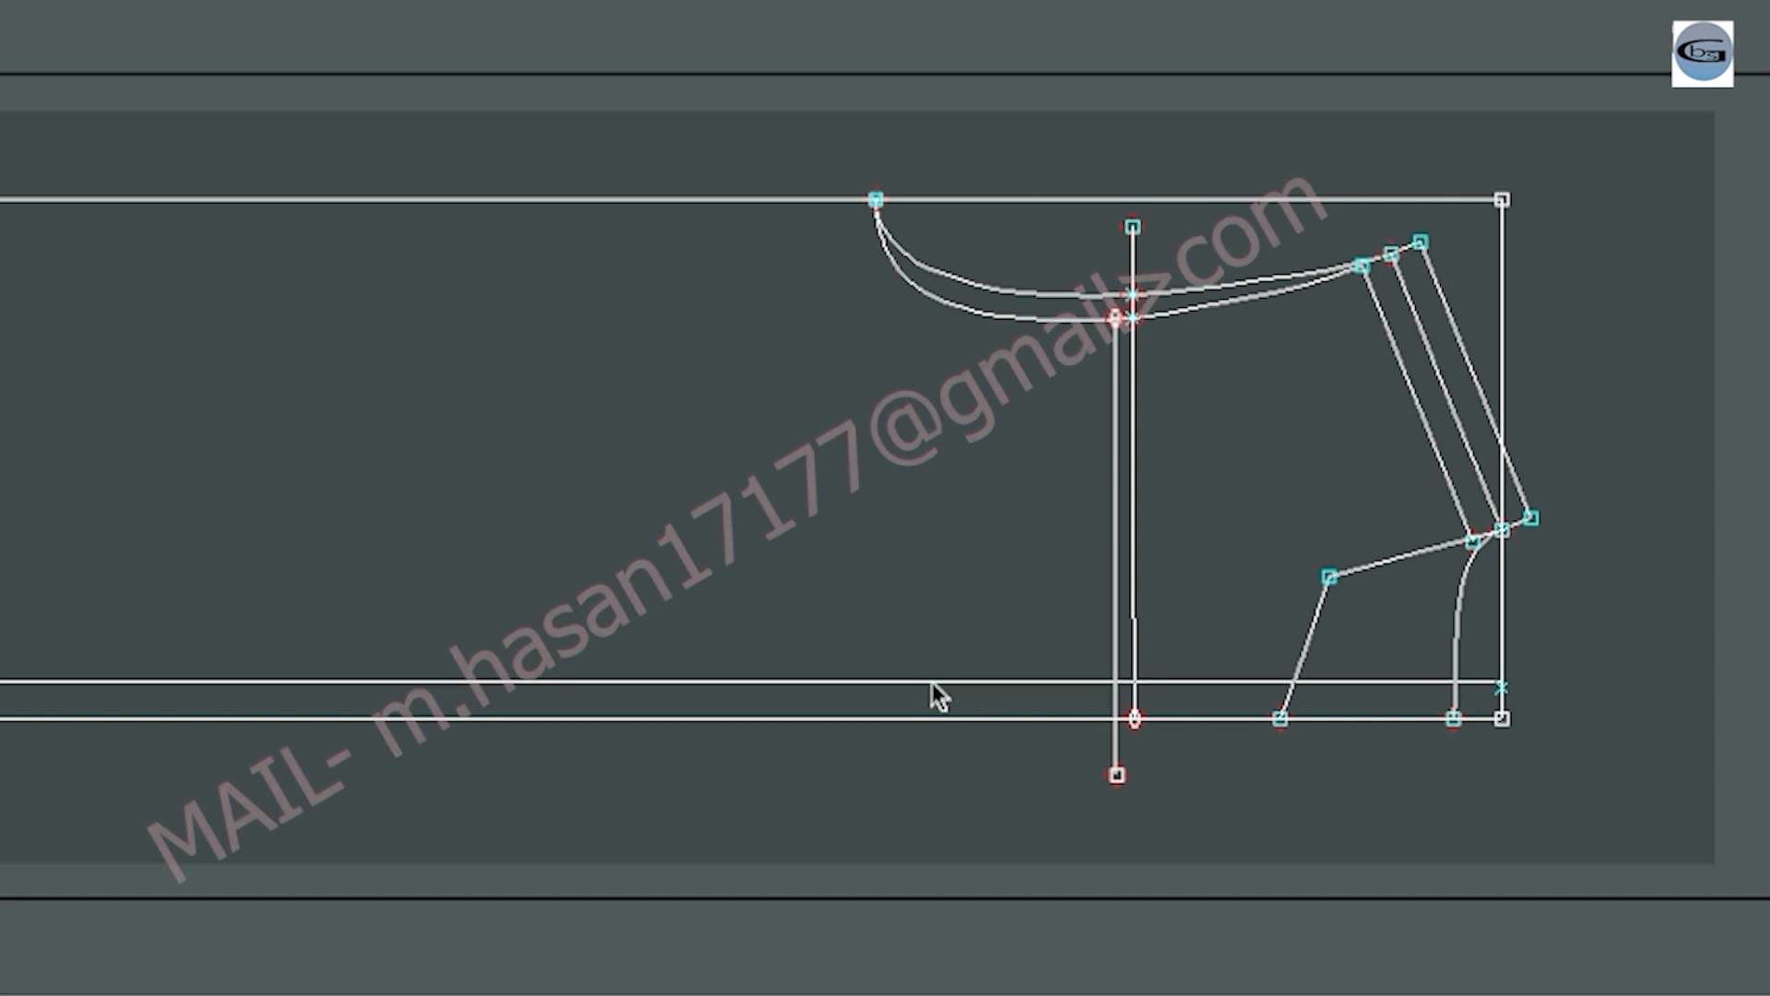
key("Return")
left_click(937, 739)
key("Return")
Measure the gap between the outer parallel front line and the end of the vertical armhole line.
left_click_drag(1026, 627, 1164, 818)
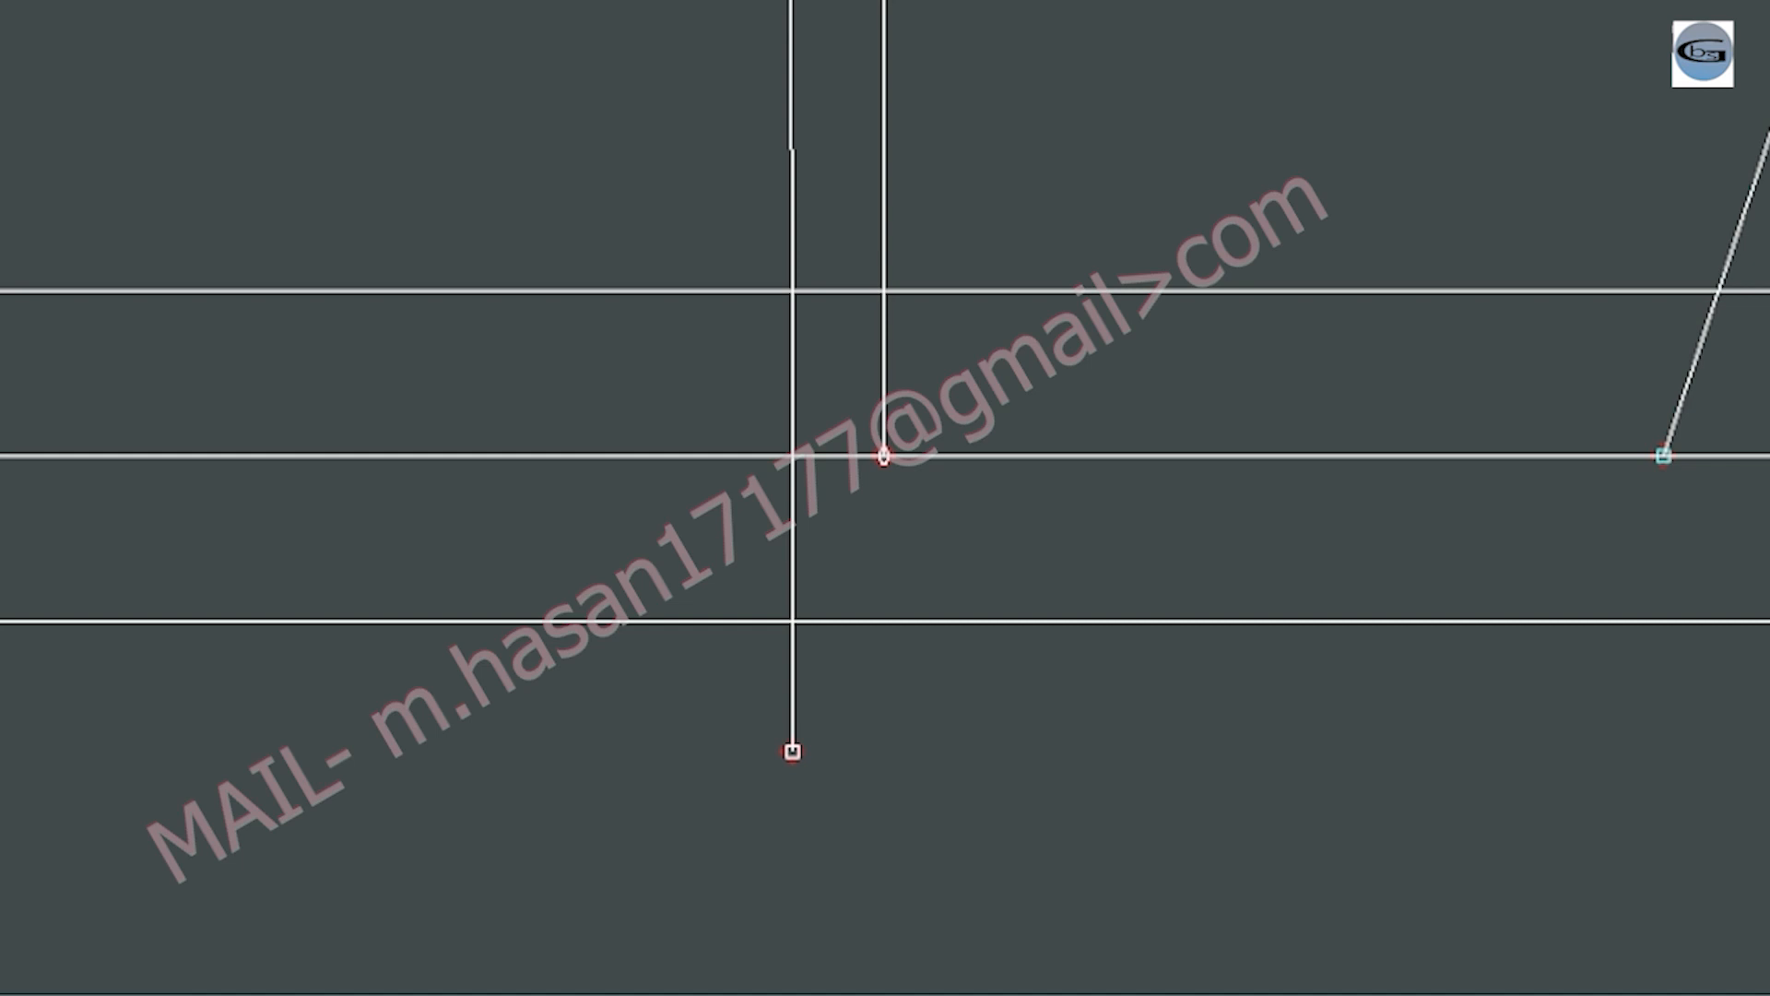
left_click(795, 622)
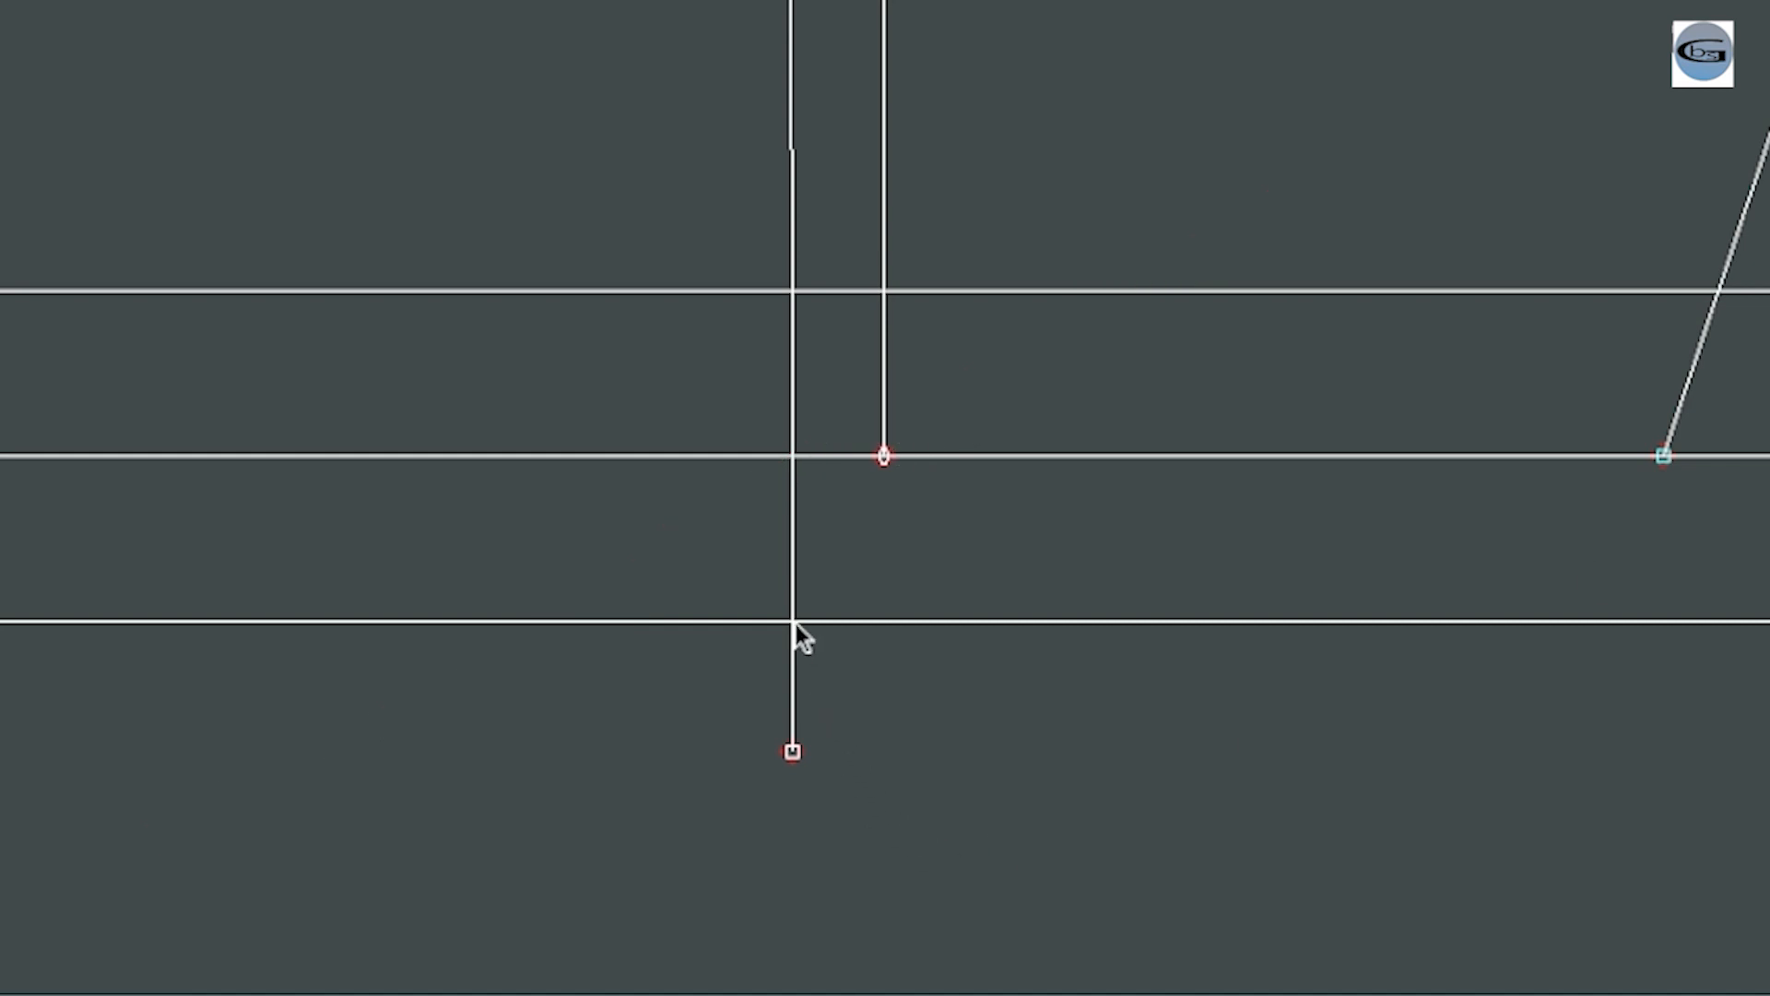
left_click(795, 752)
left_click(790, 621)
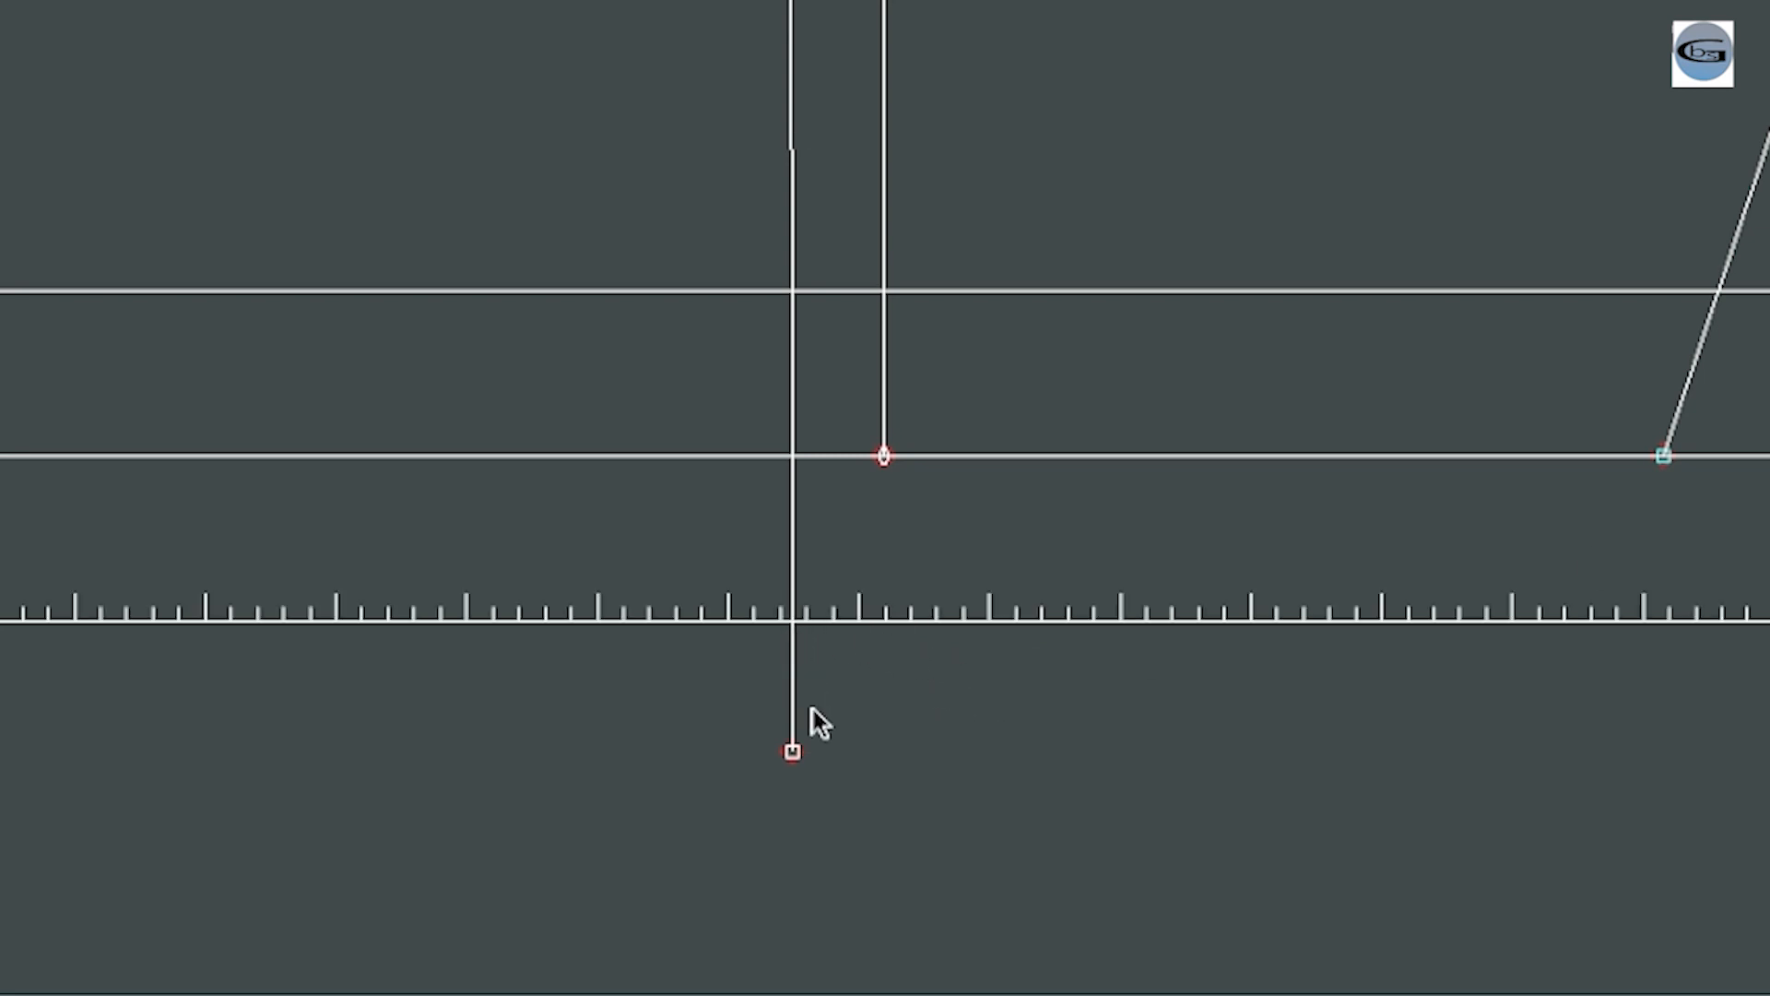
left_click(793, 752)
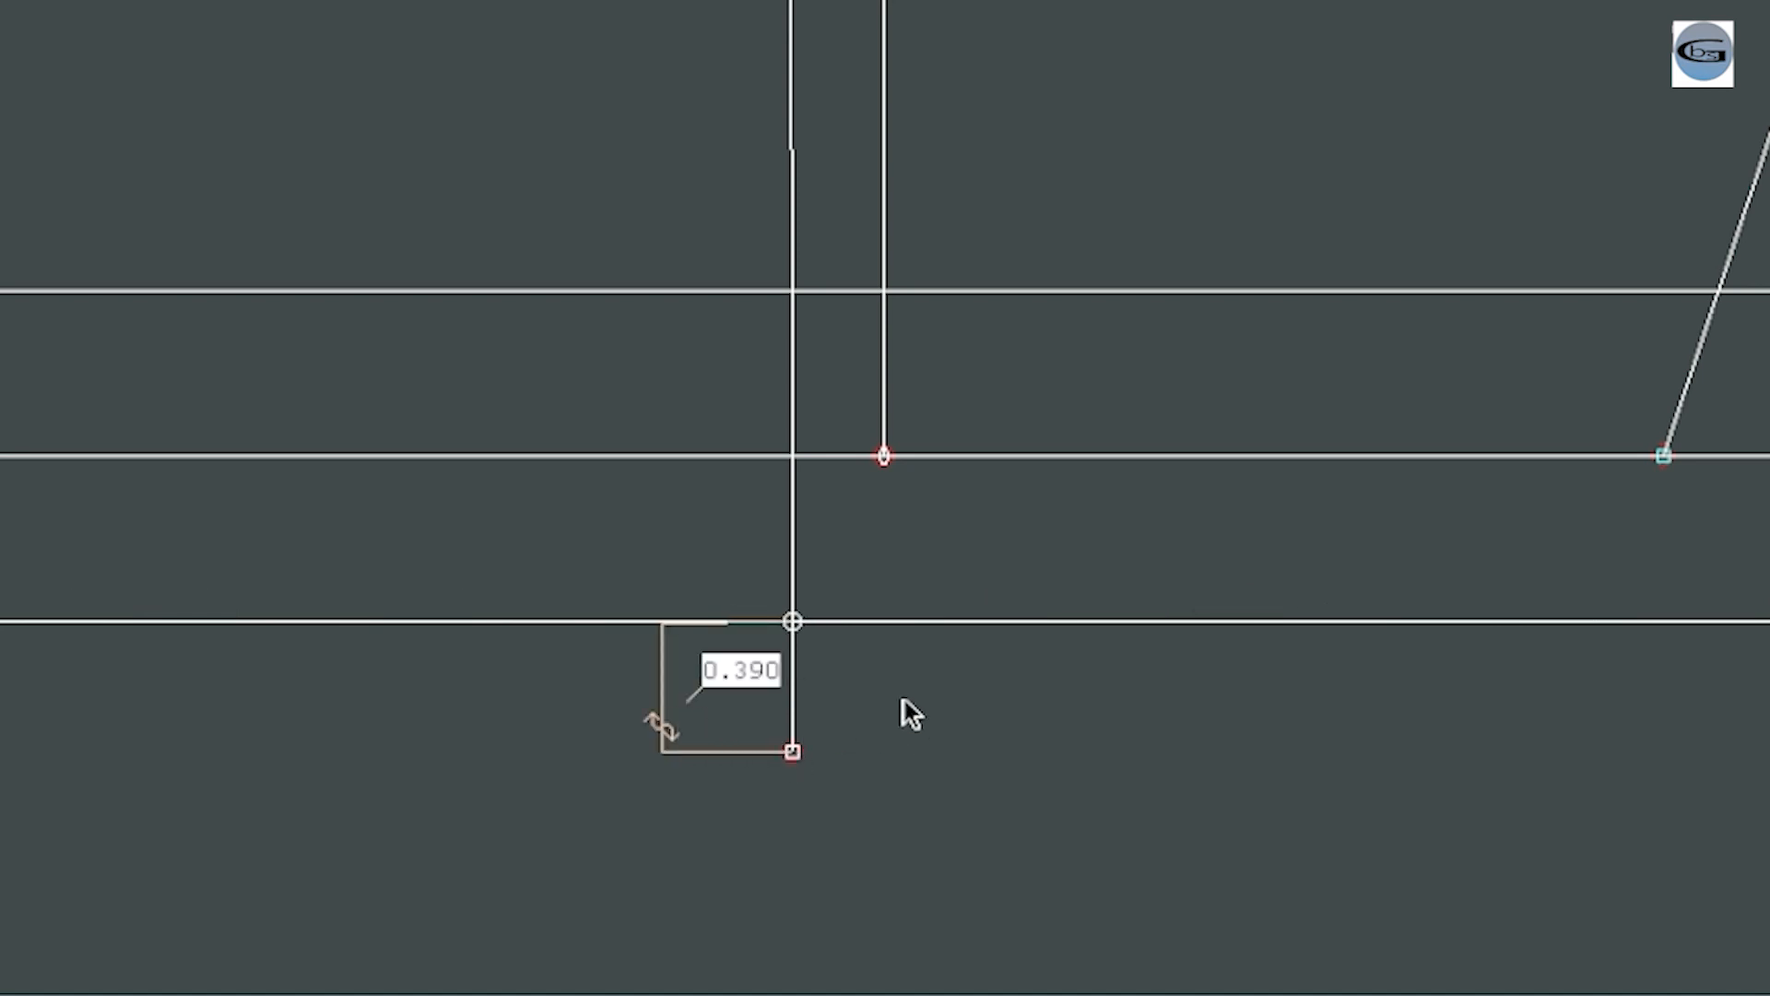
key("Escape")
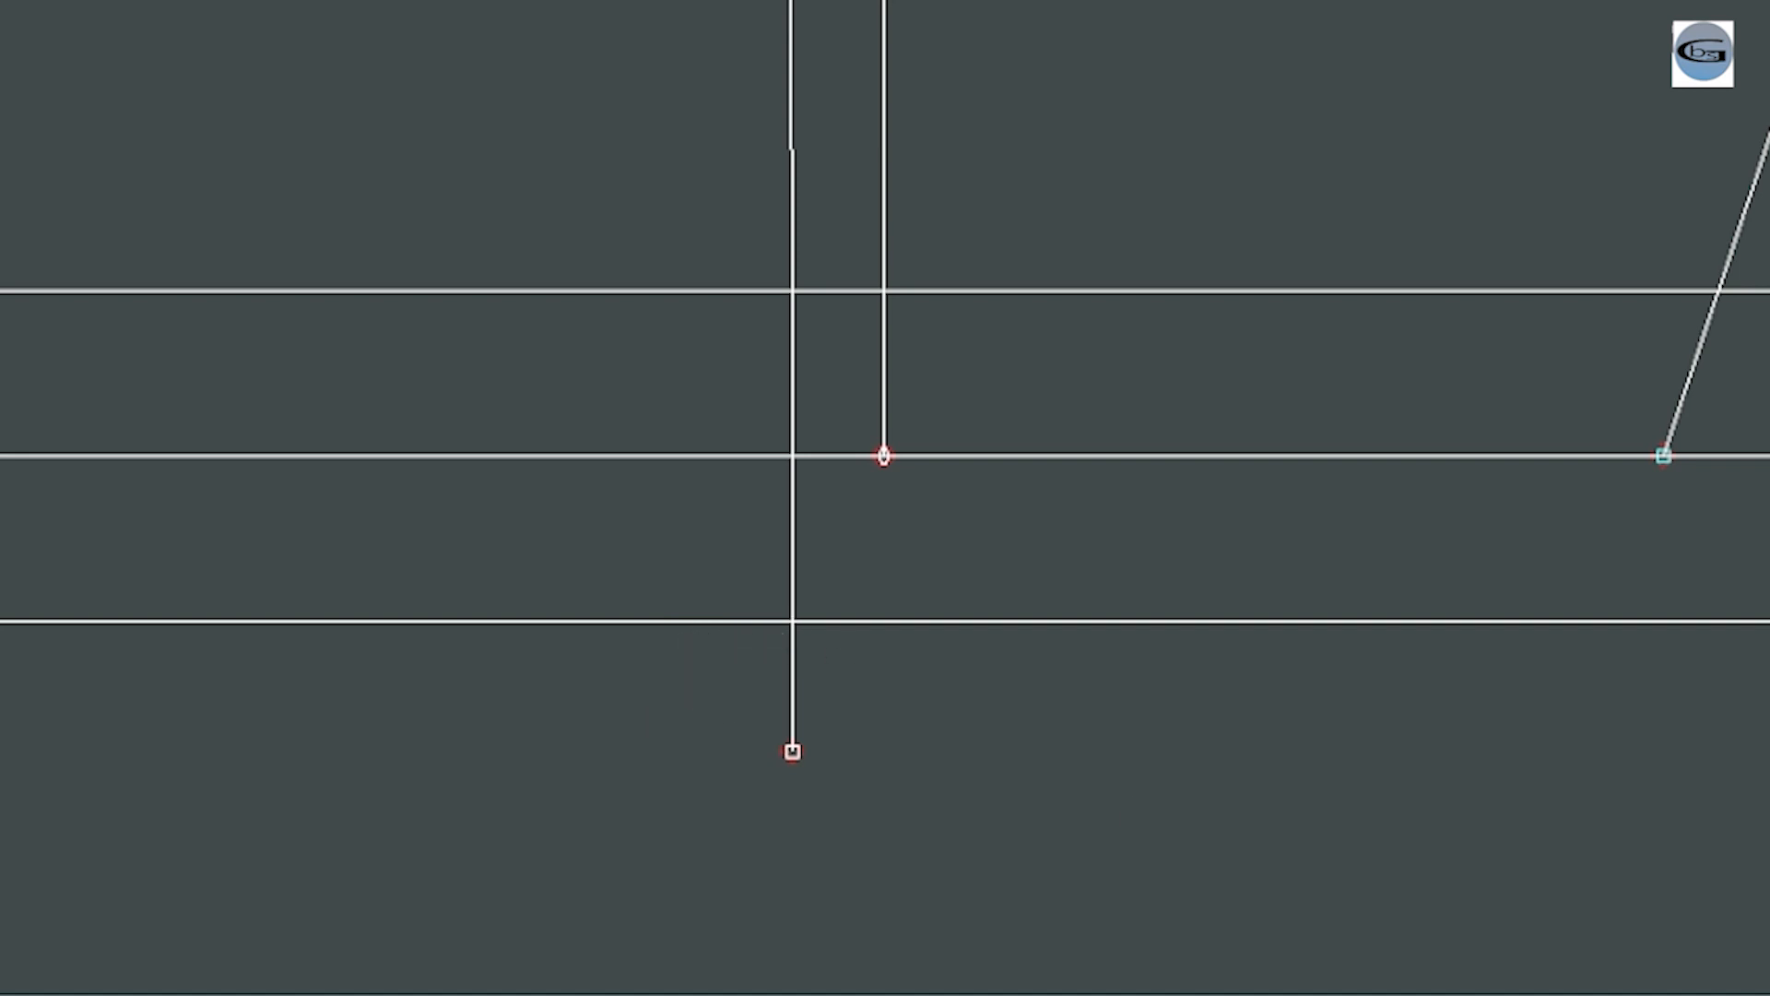
Replace the outer front line with a parallel slightly farther out and measure its gap to the vertical armhole line's end.
left_click(594, 621)
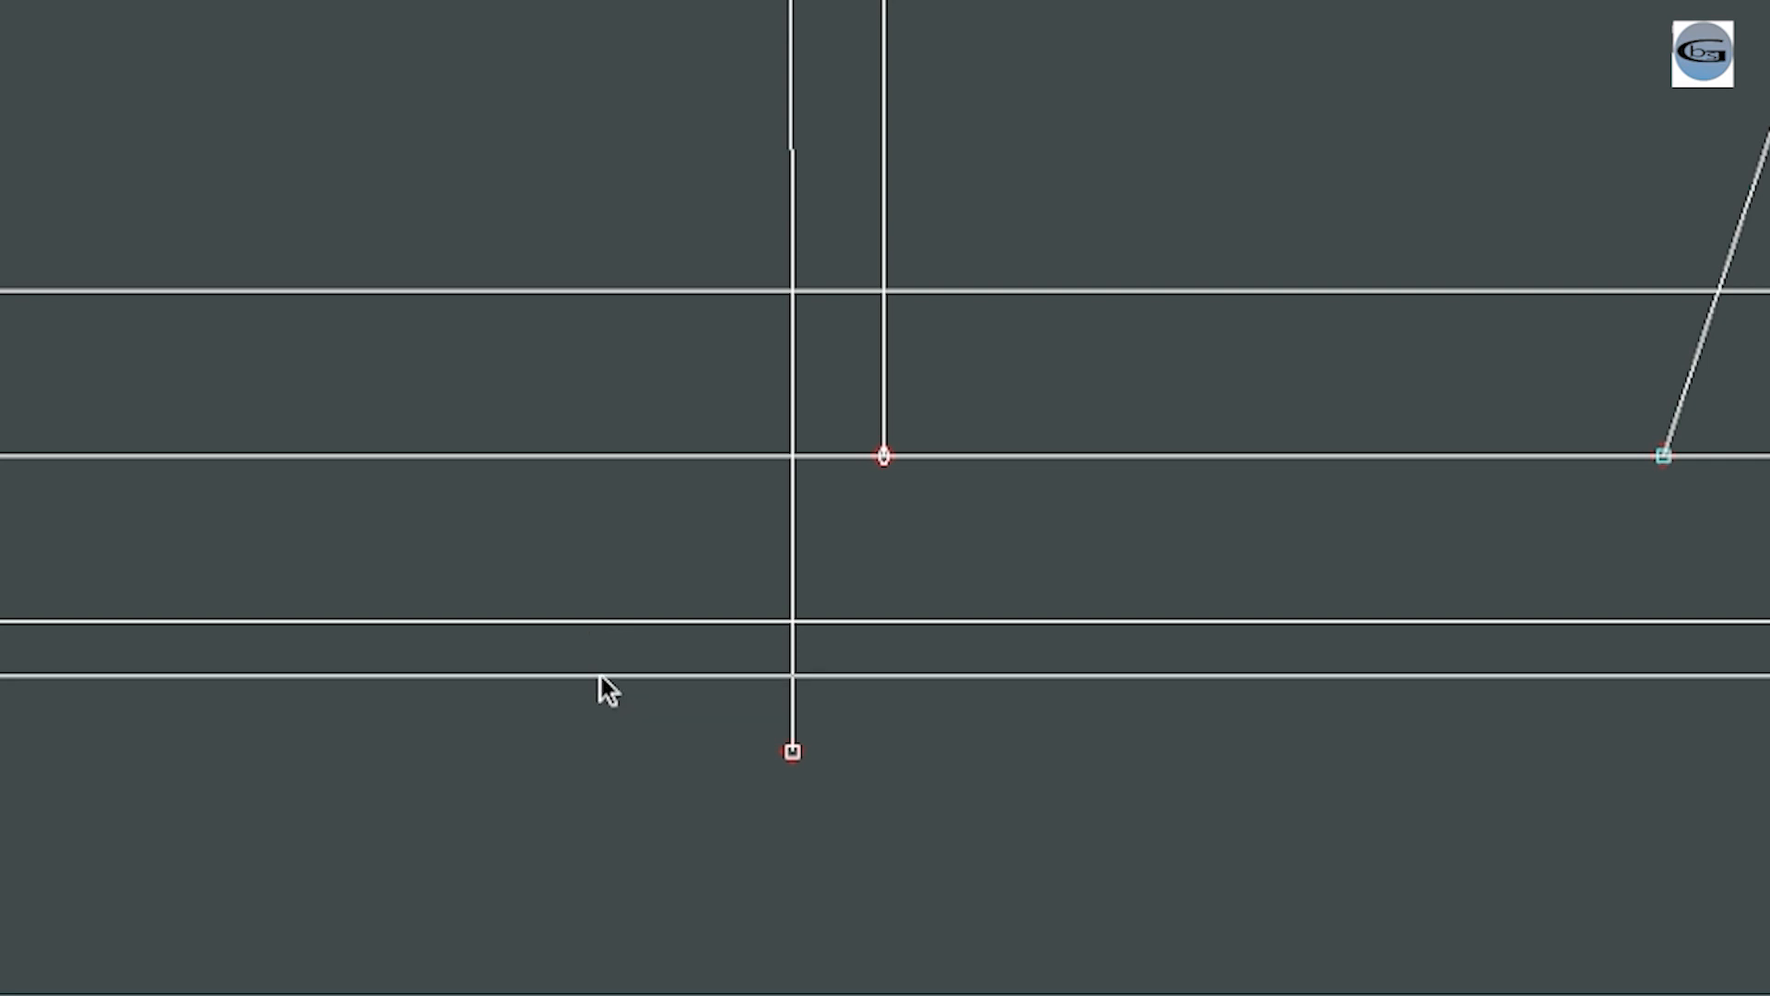
key("Return")
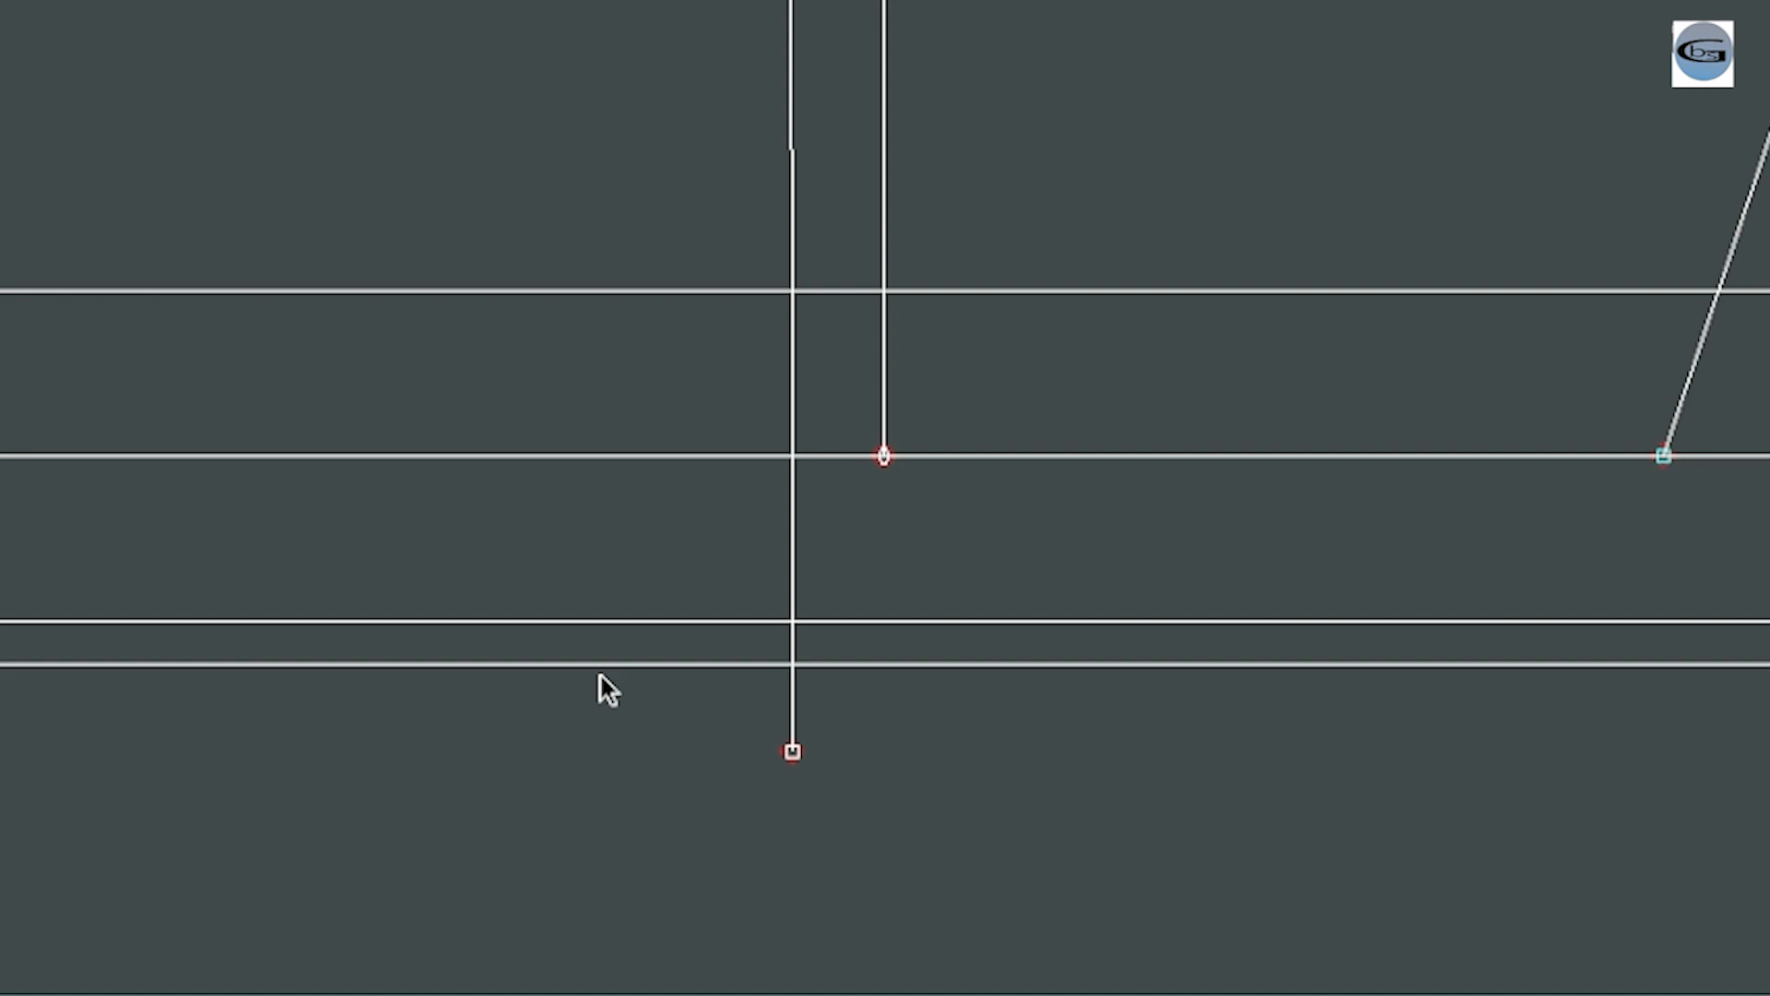
left_click(642, 620)
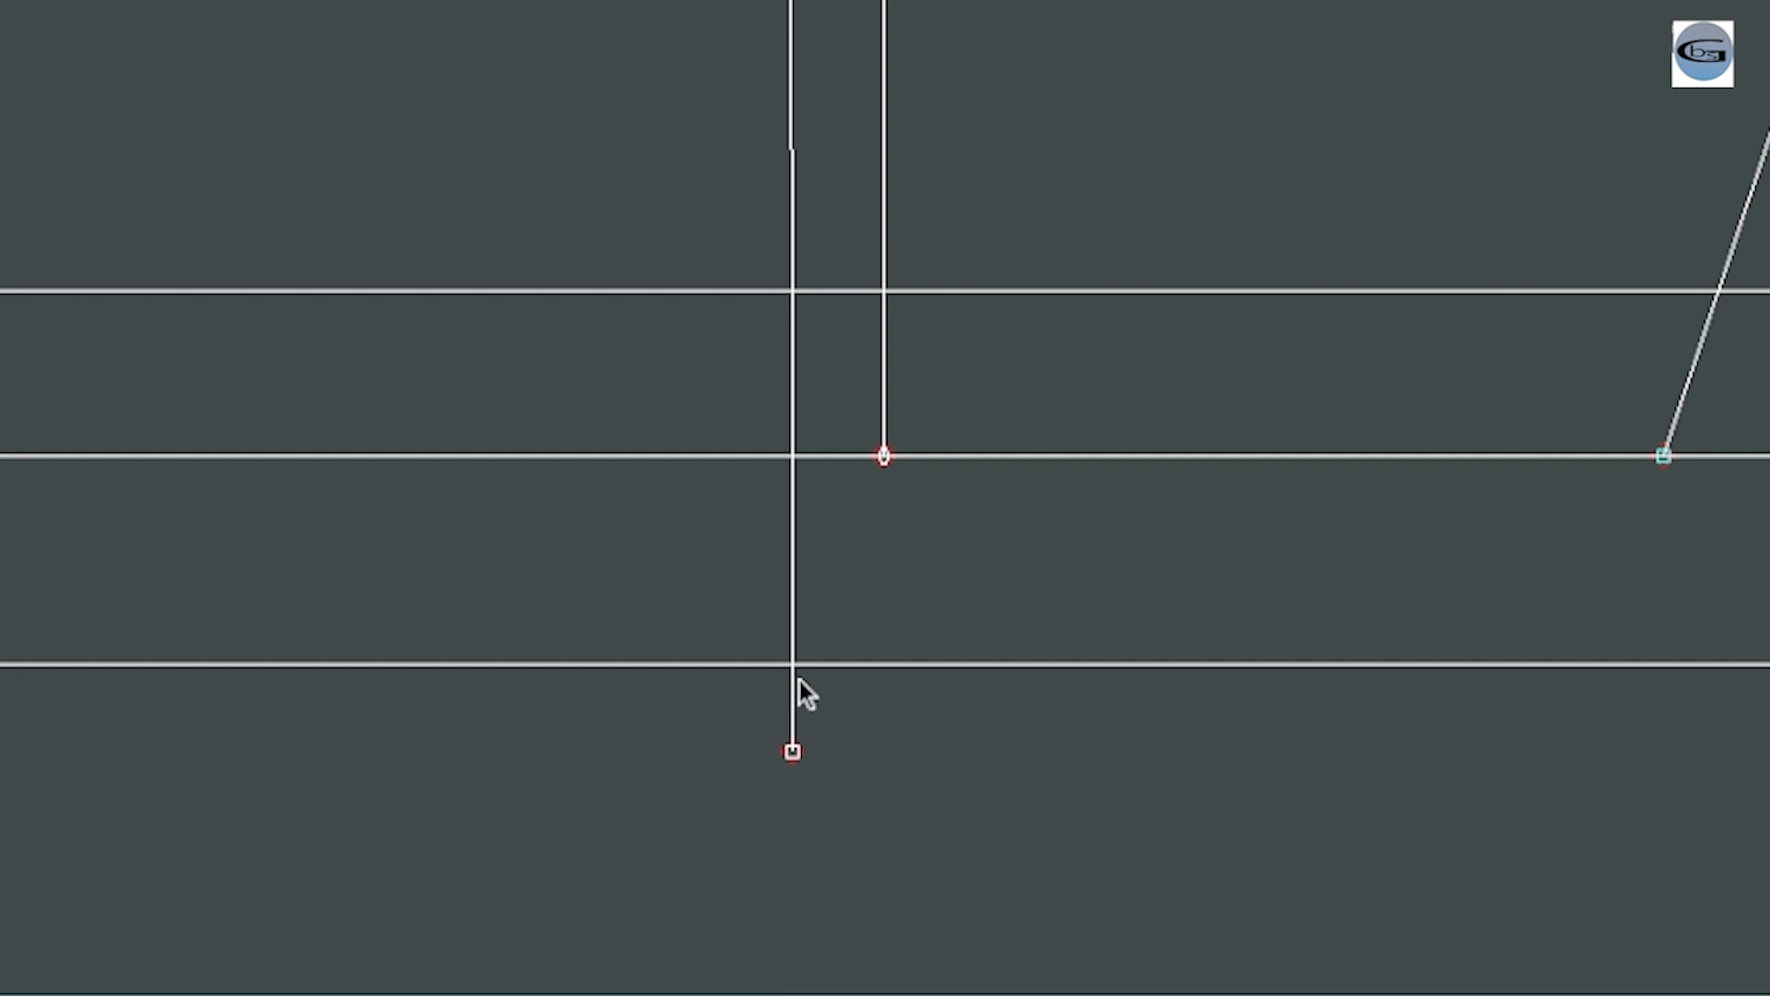
left_click(793, 751)
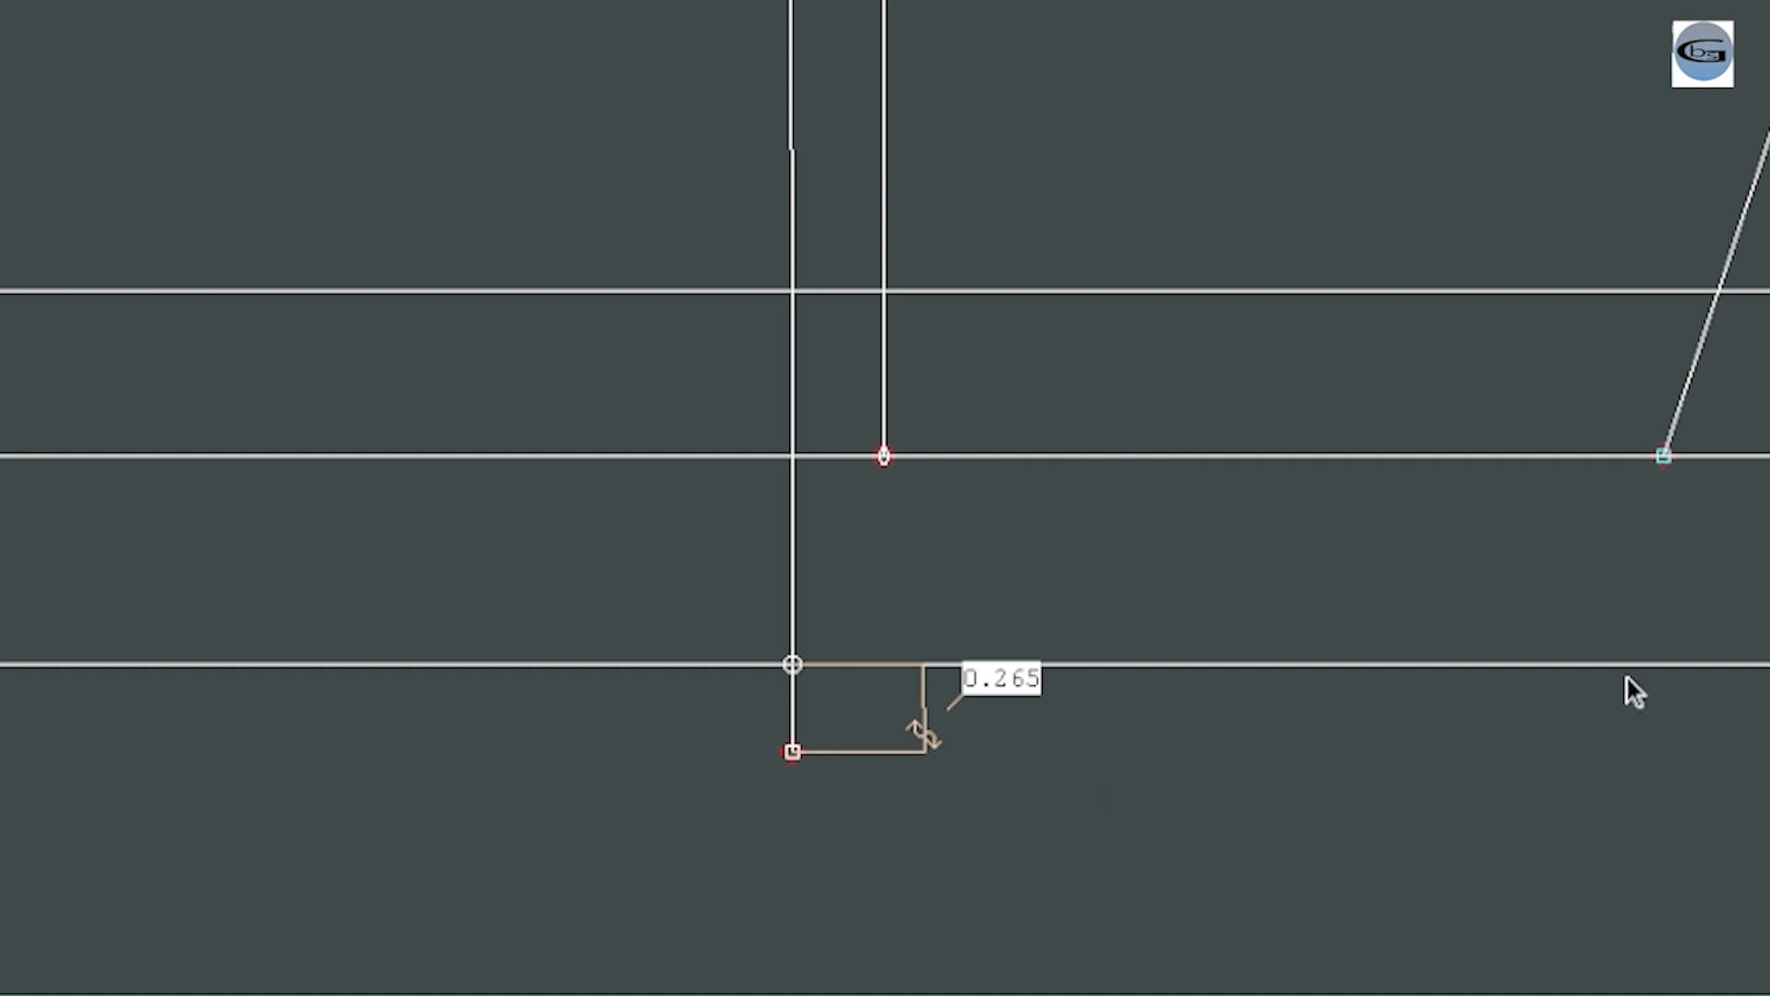
key("Home")
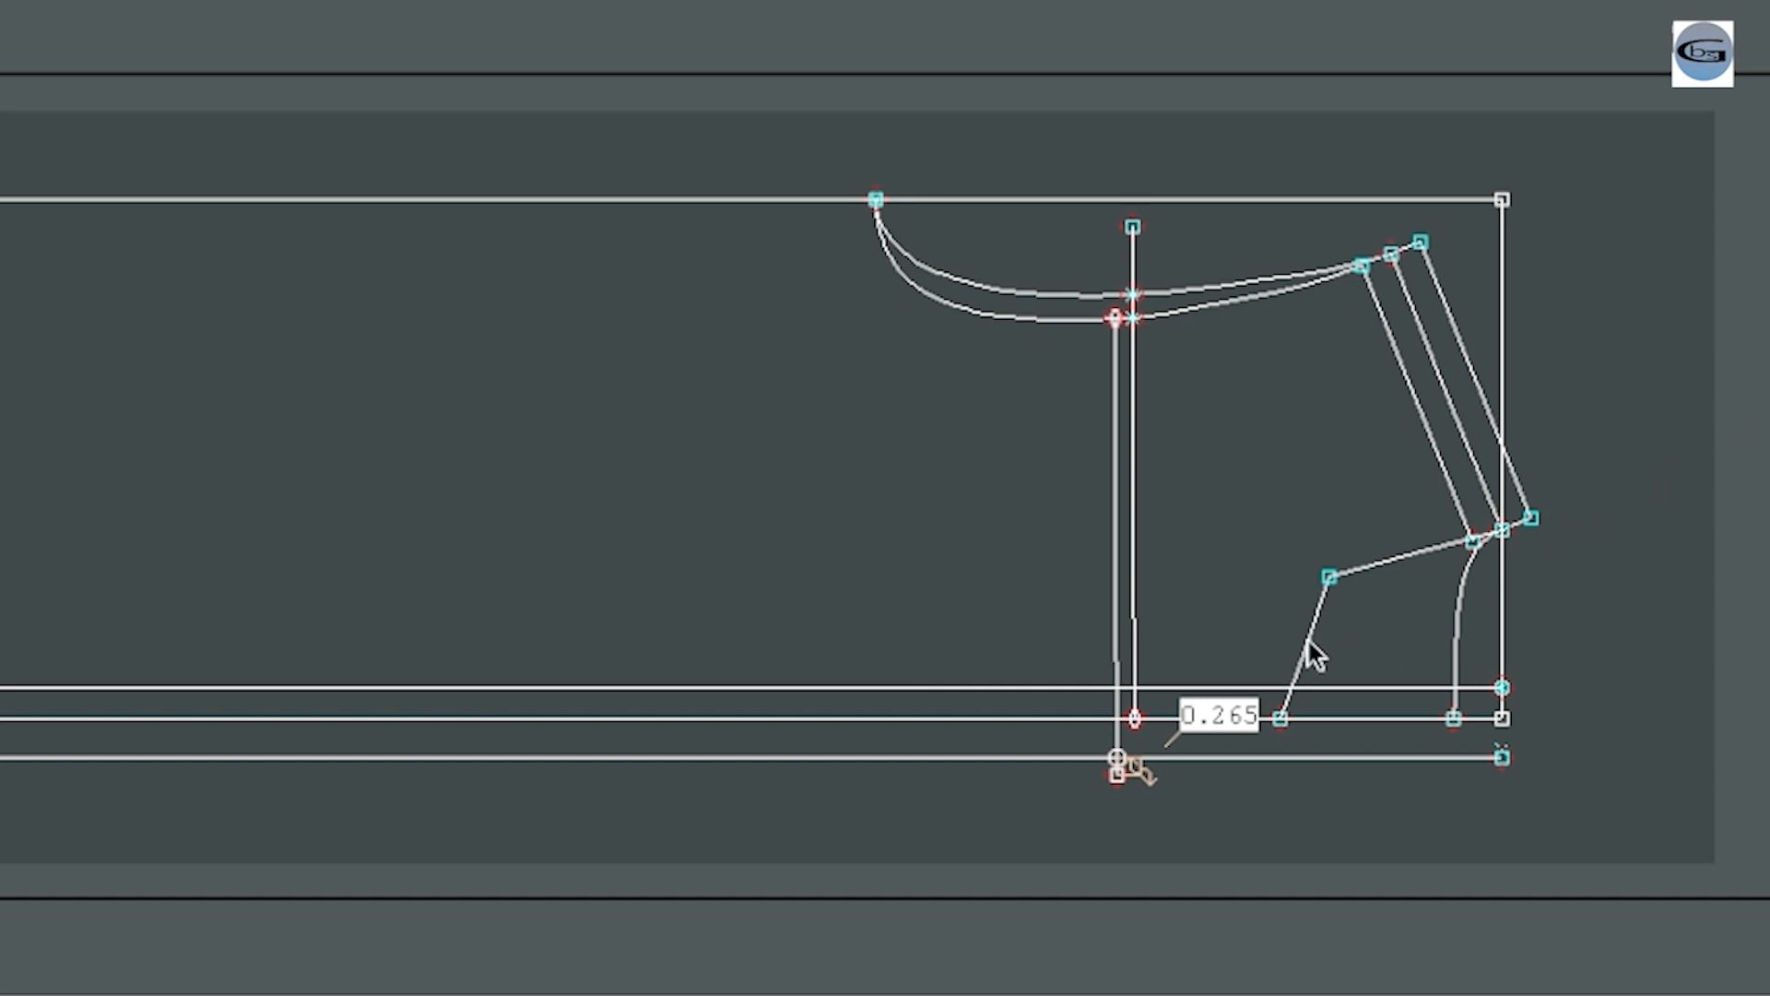
Extend the slanted neck line to the outer front line and add a vertical line up from its crossing with the inner front line.
left_click(1287, 759)
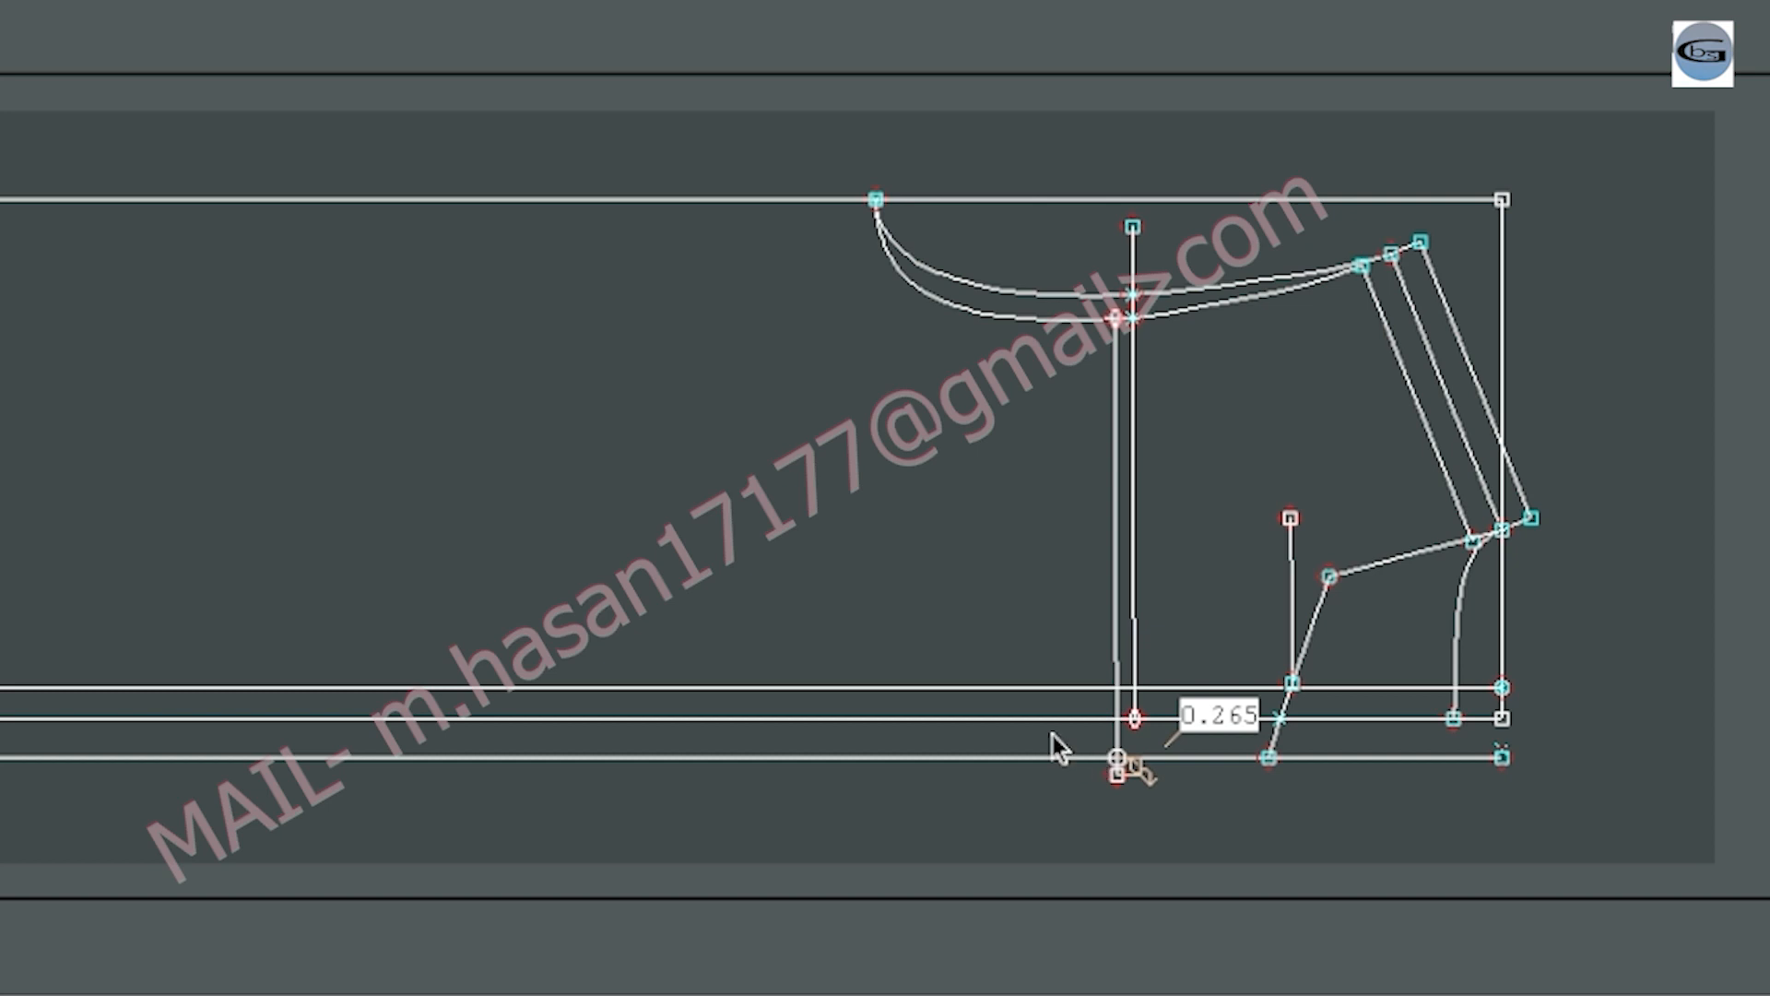
left_click_drag(1053, 735, 1183, 806)
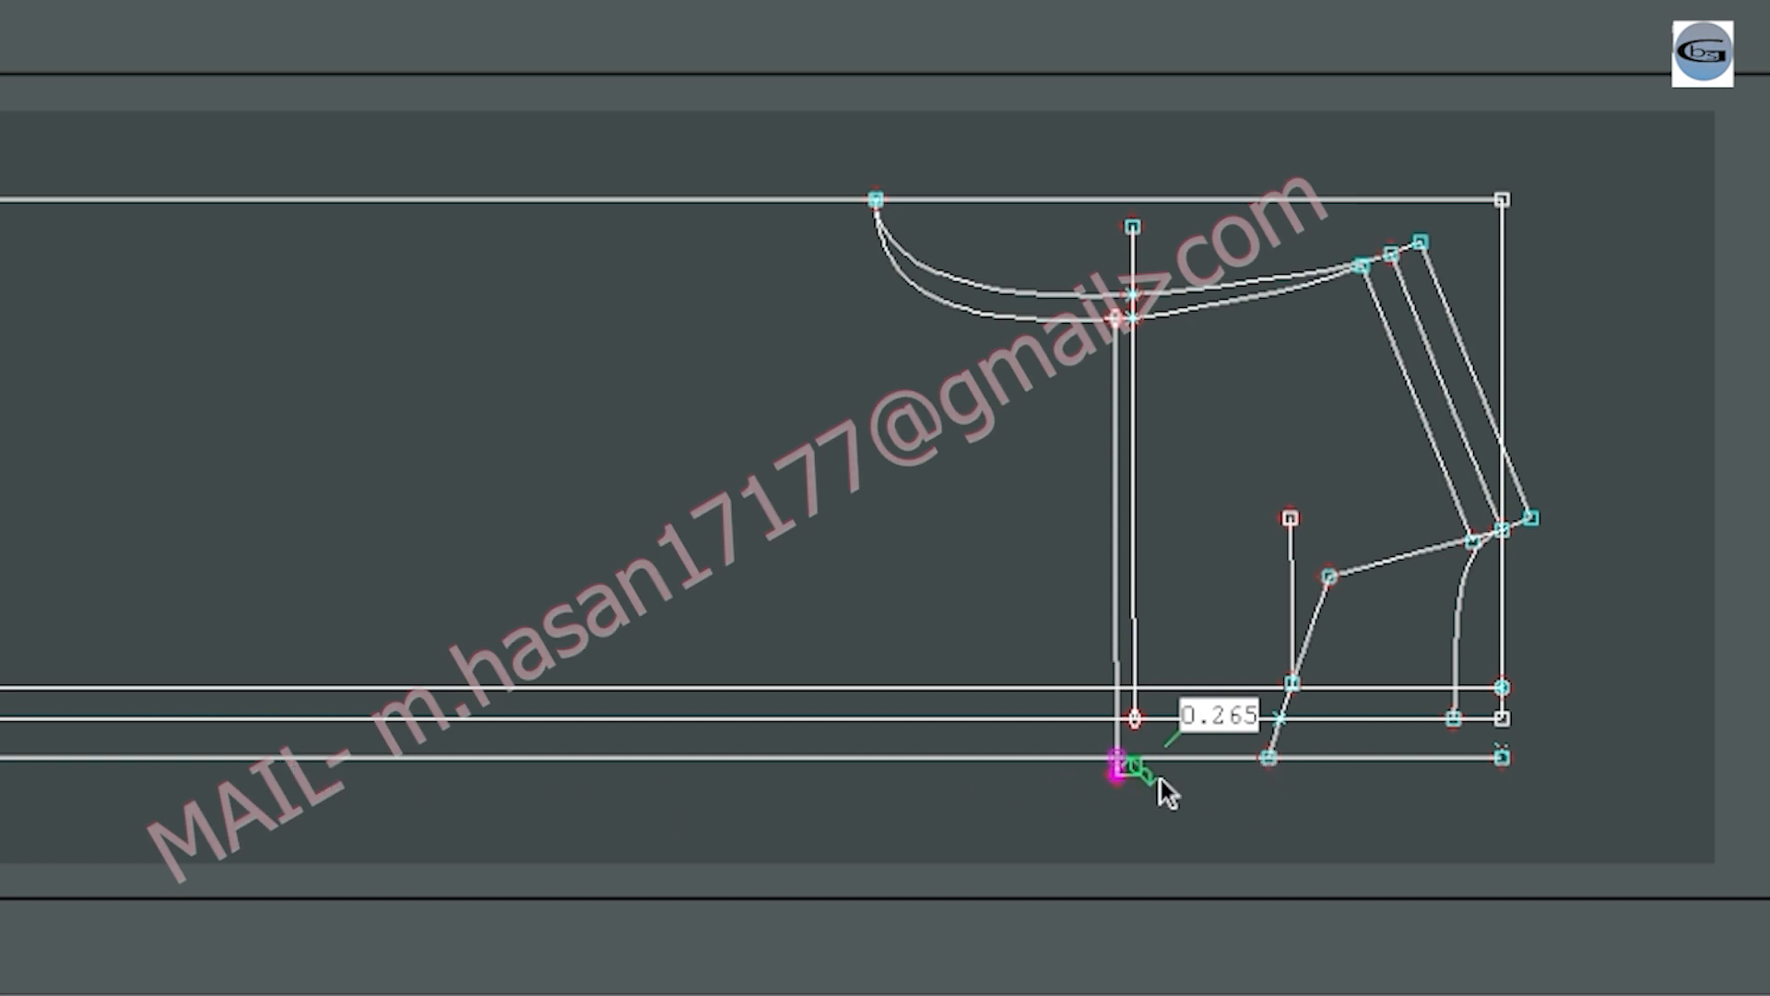
key("Escape")
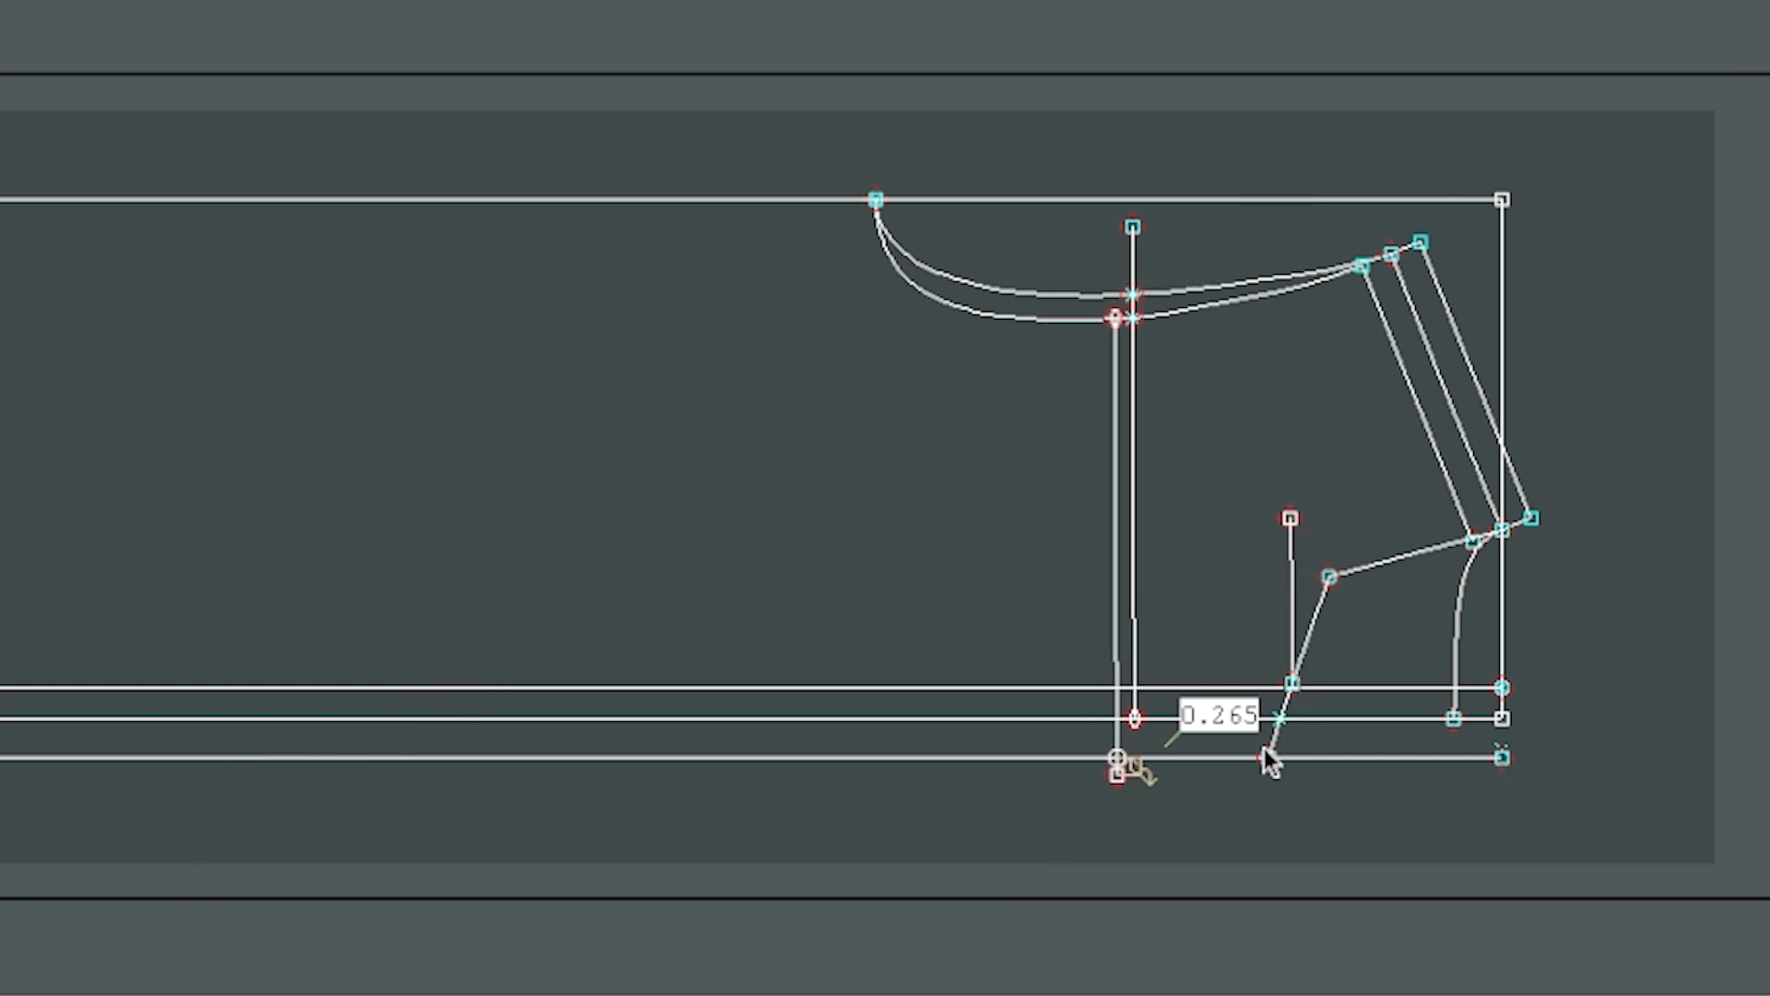
Measure along the outer front line from the slanted line's end and mark aligned points on the outer and centre front lines.
left_click(1158, 760)
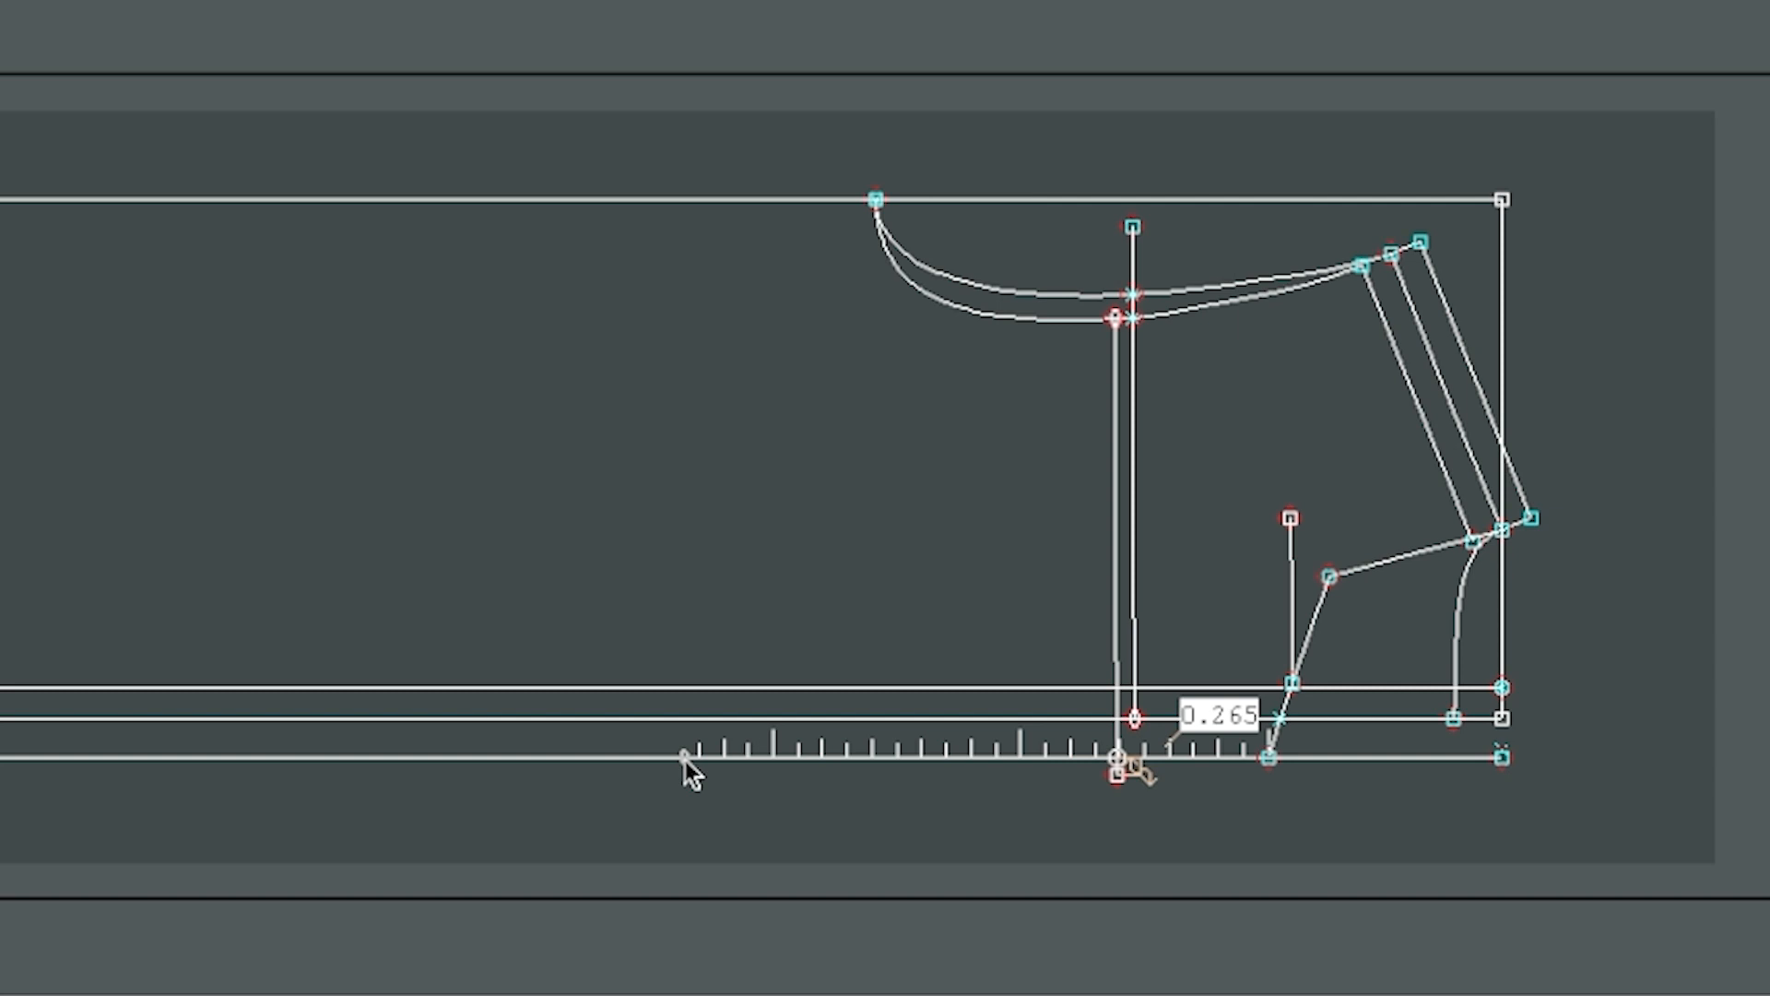
left_click(684, 759)
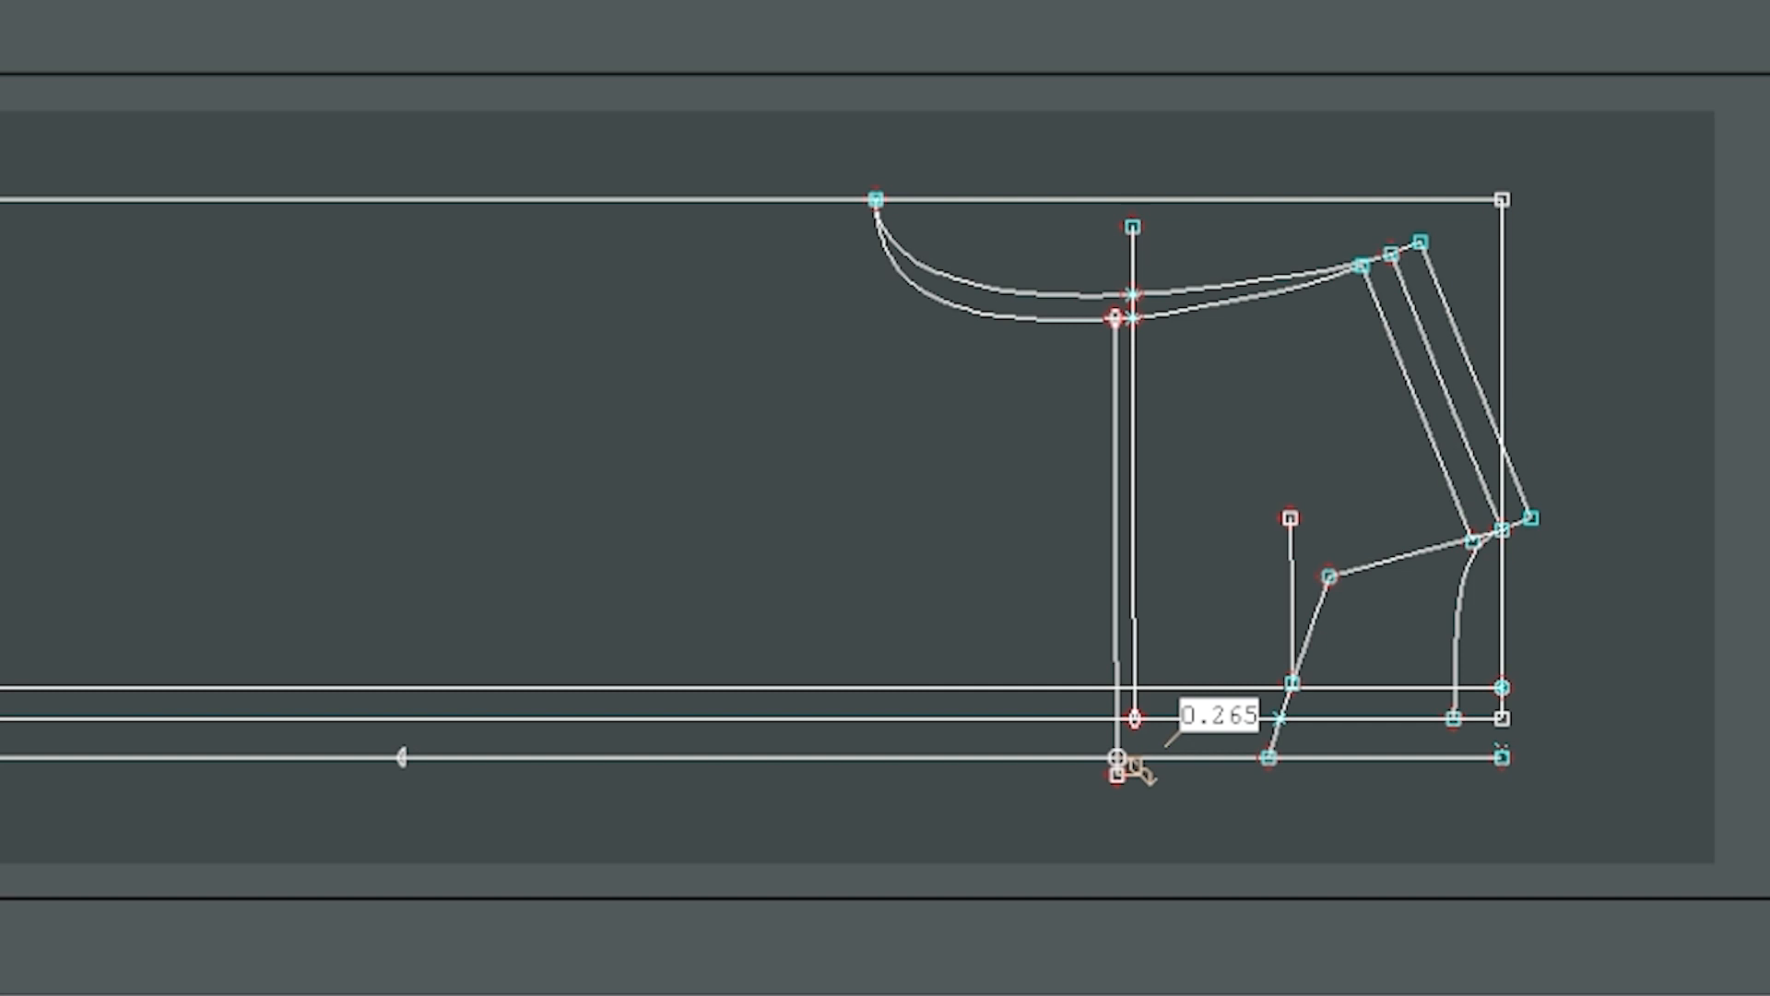
left_click(402, 718)
left_click(402, 758)
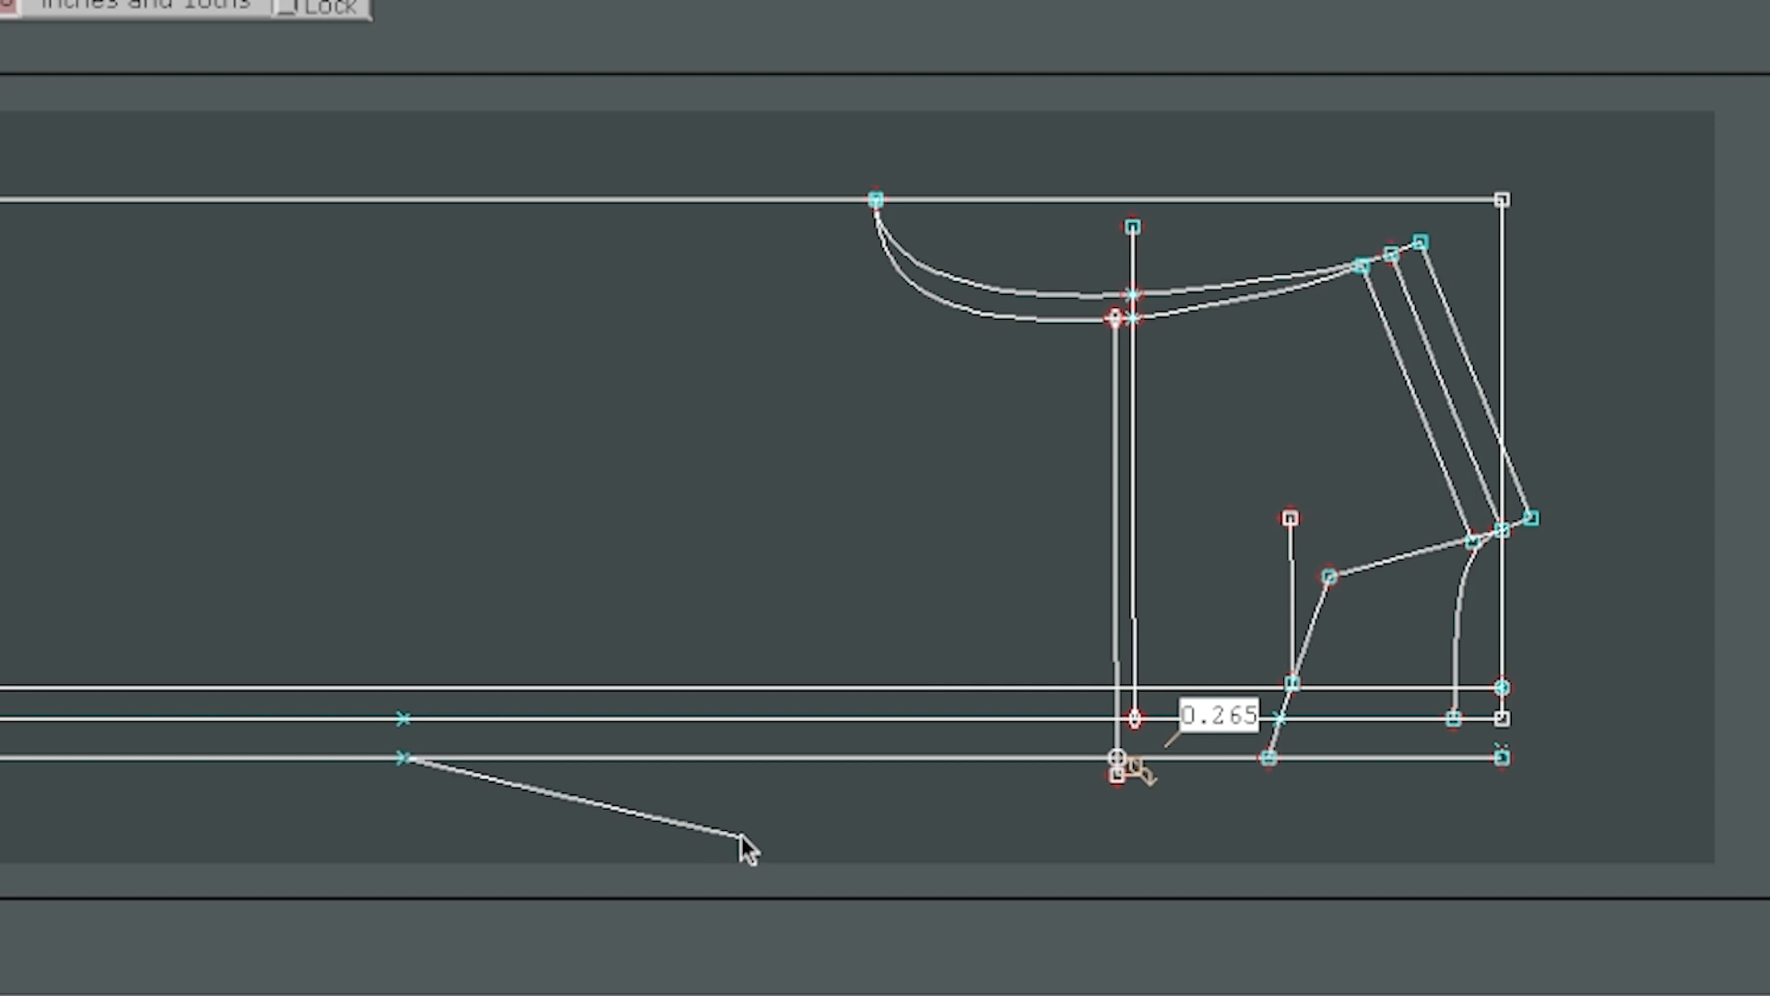
Draw a front curve from the outer marked point through the vertical armhole line's end to the slanted line's end, and measure its bulge.
left_click(1115, 776)
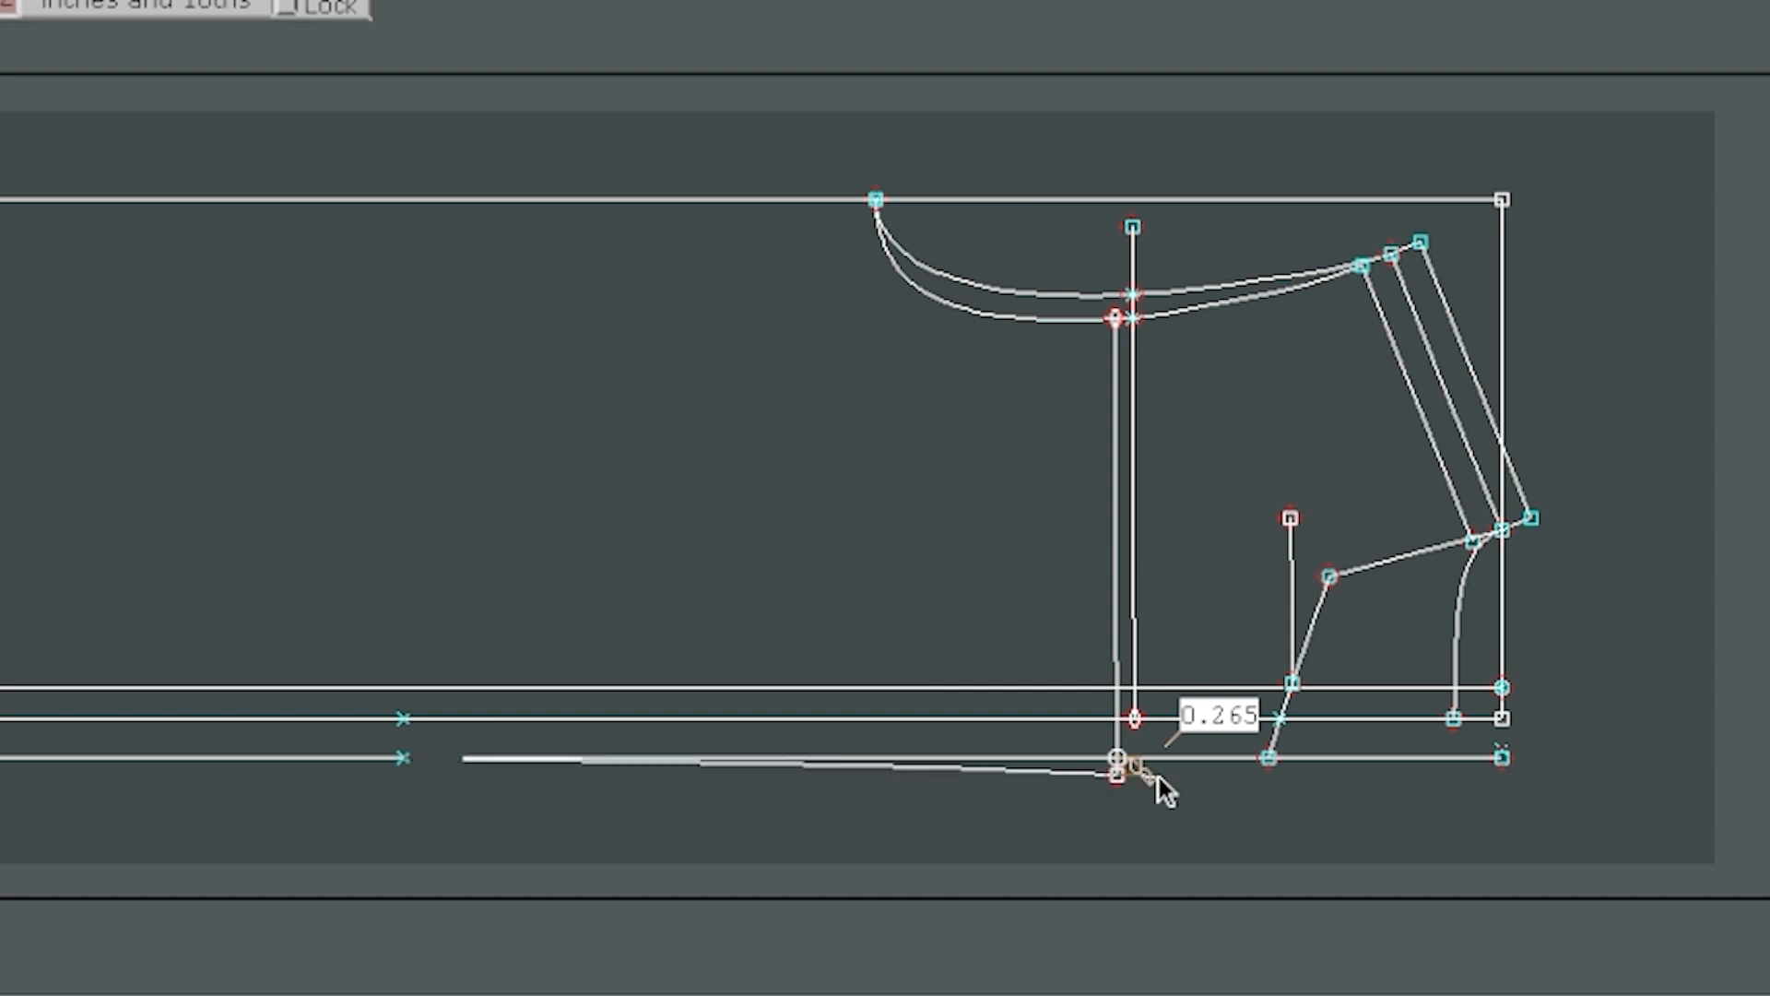
left_click(1269, 761)
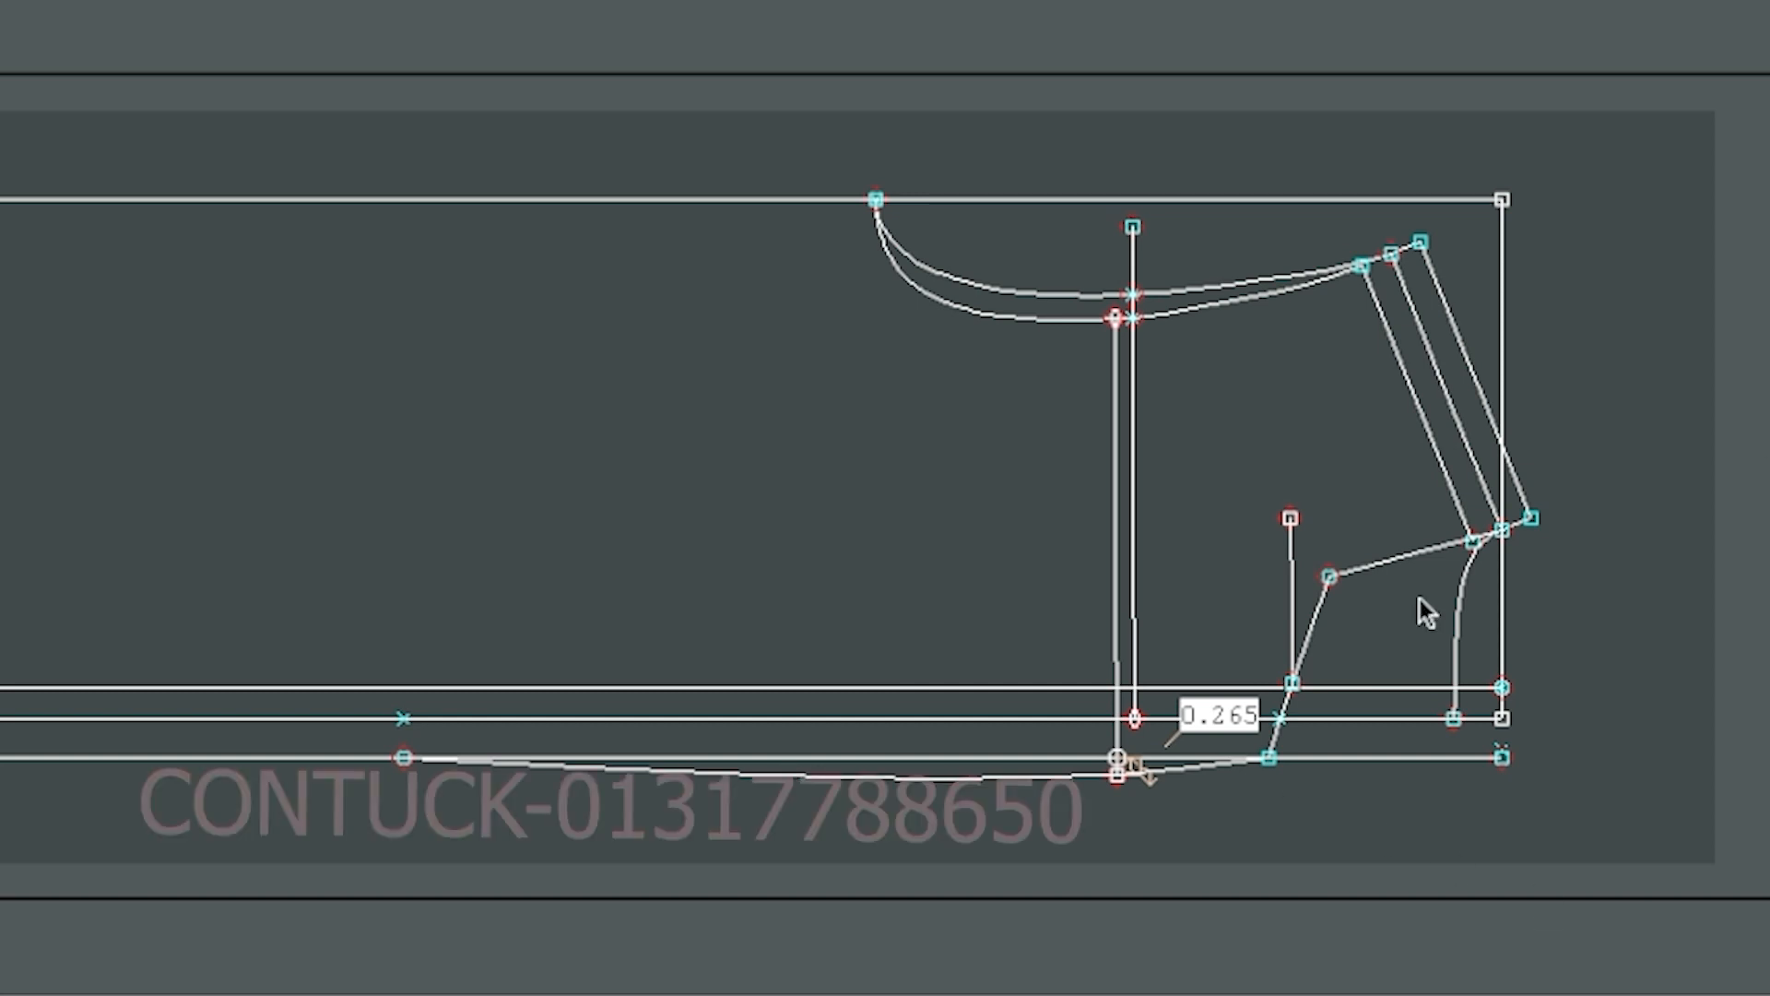
left_click(947, 761)
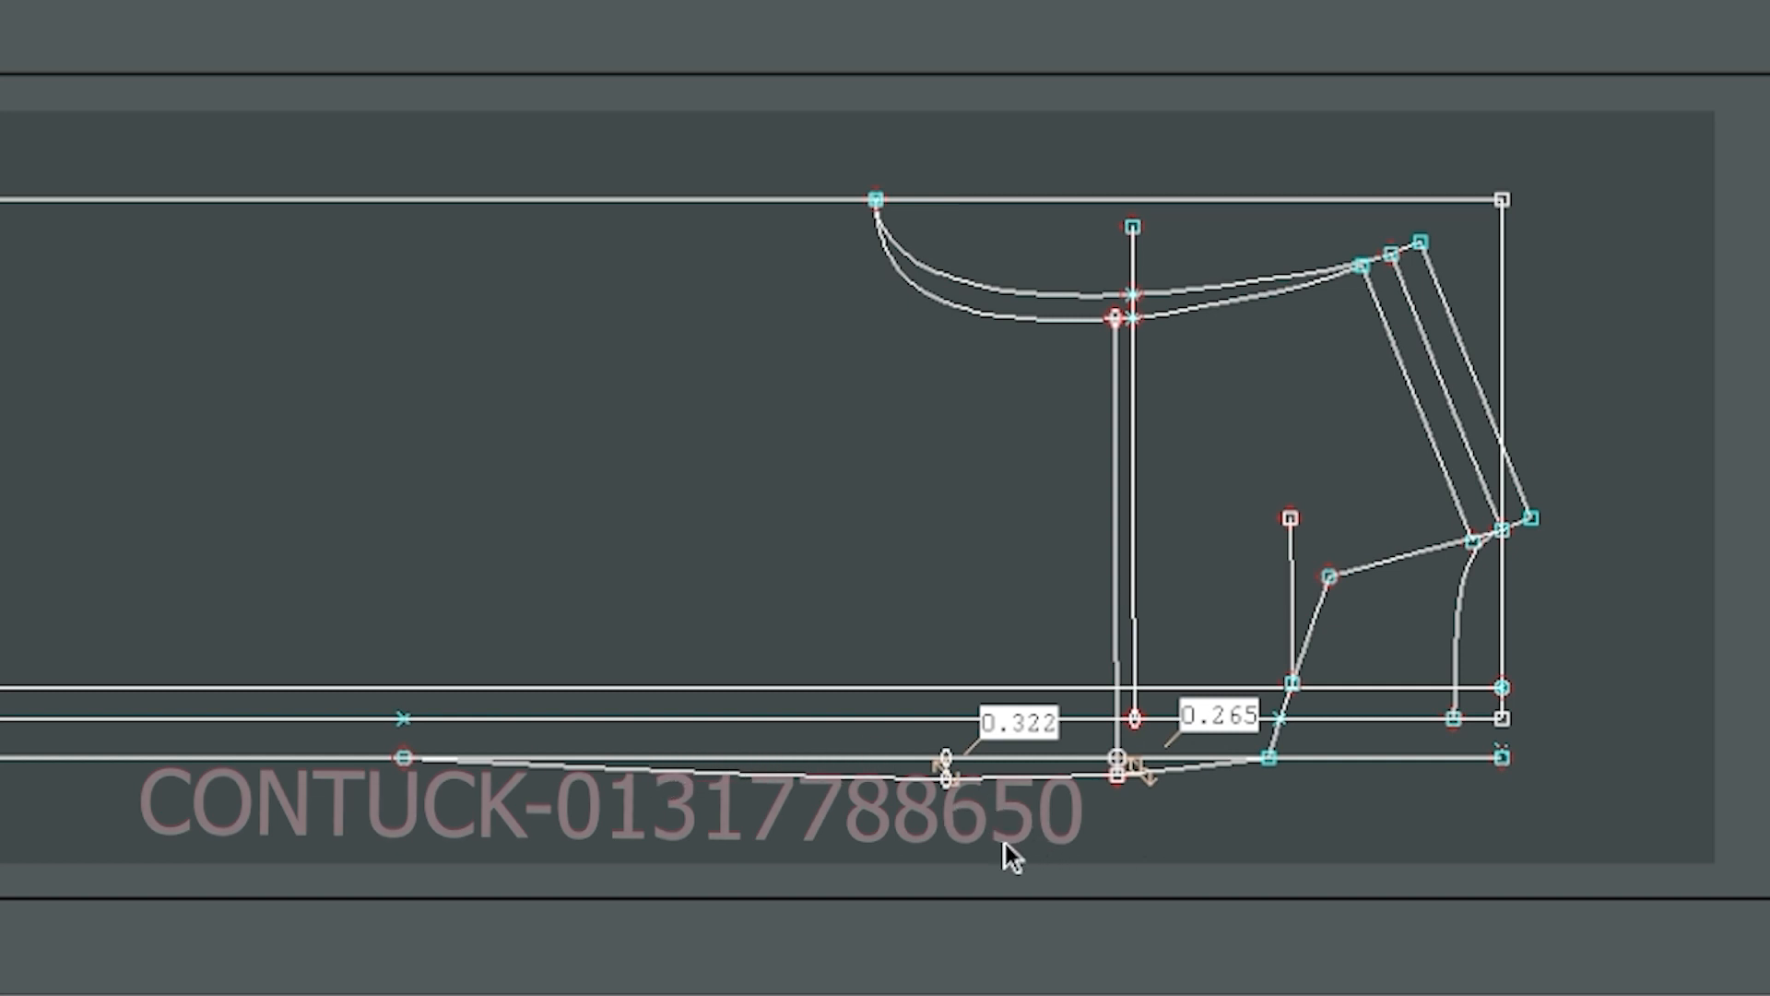
left_click_drag(1039, 632, 1273, 841)
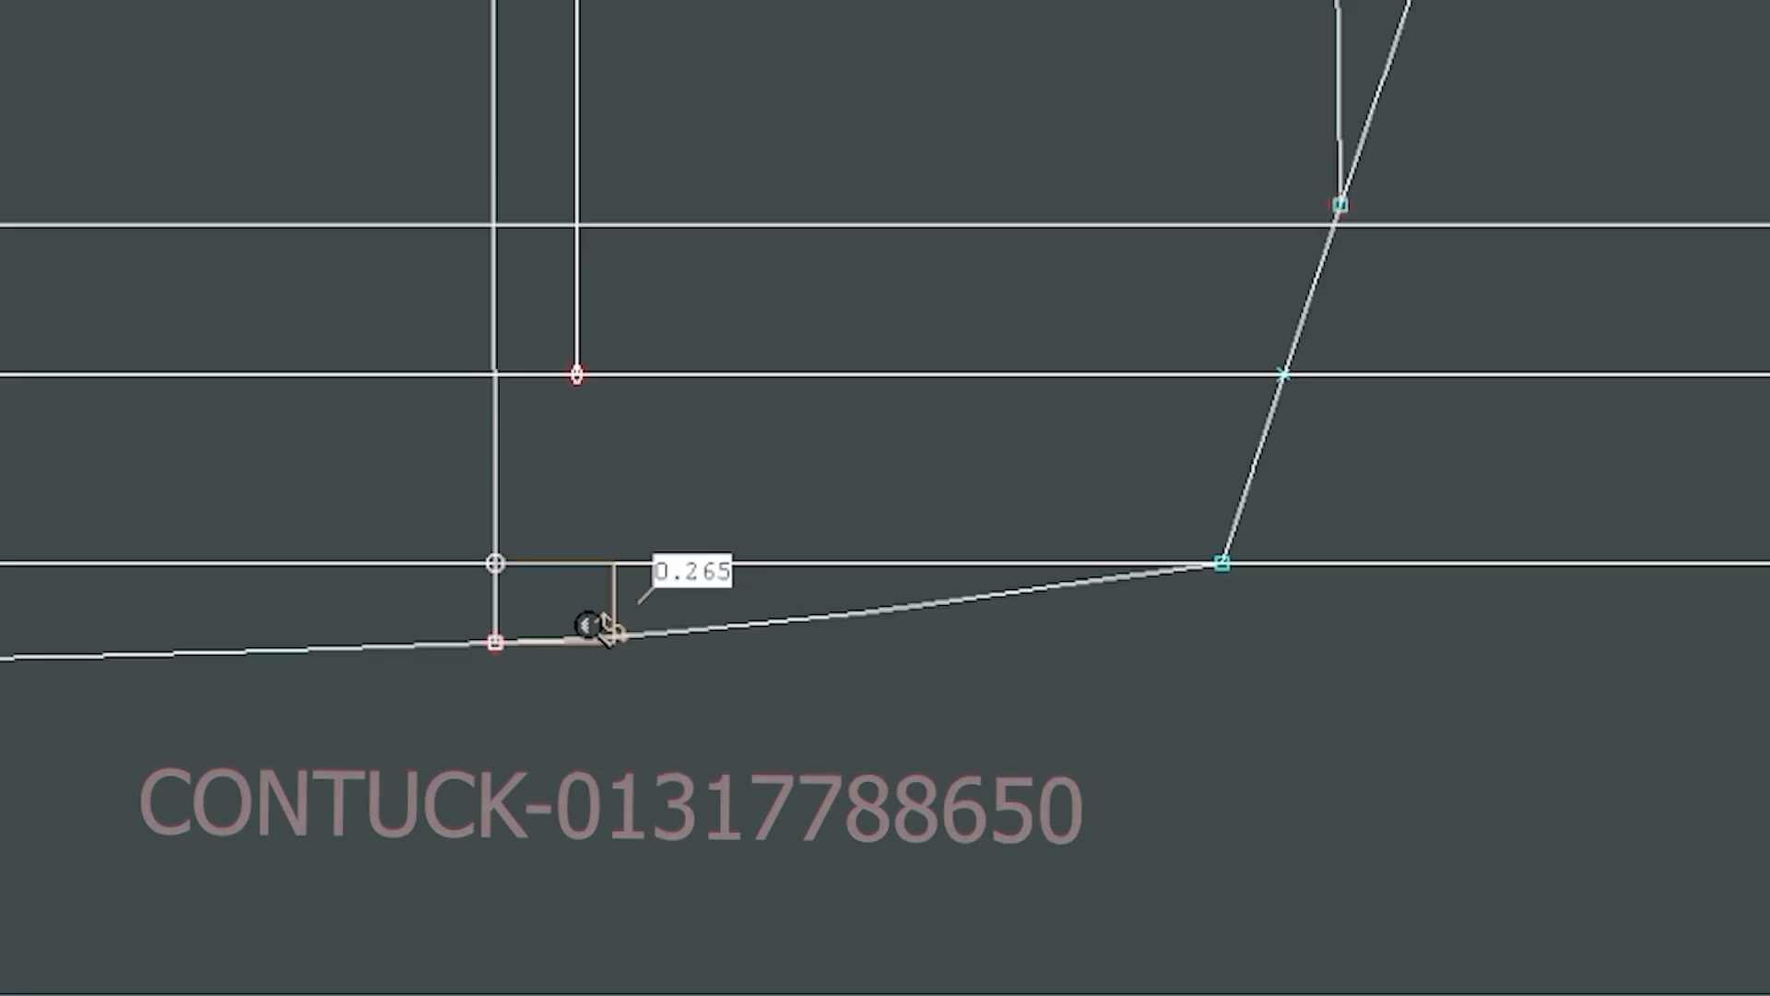
key("Home")
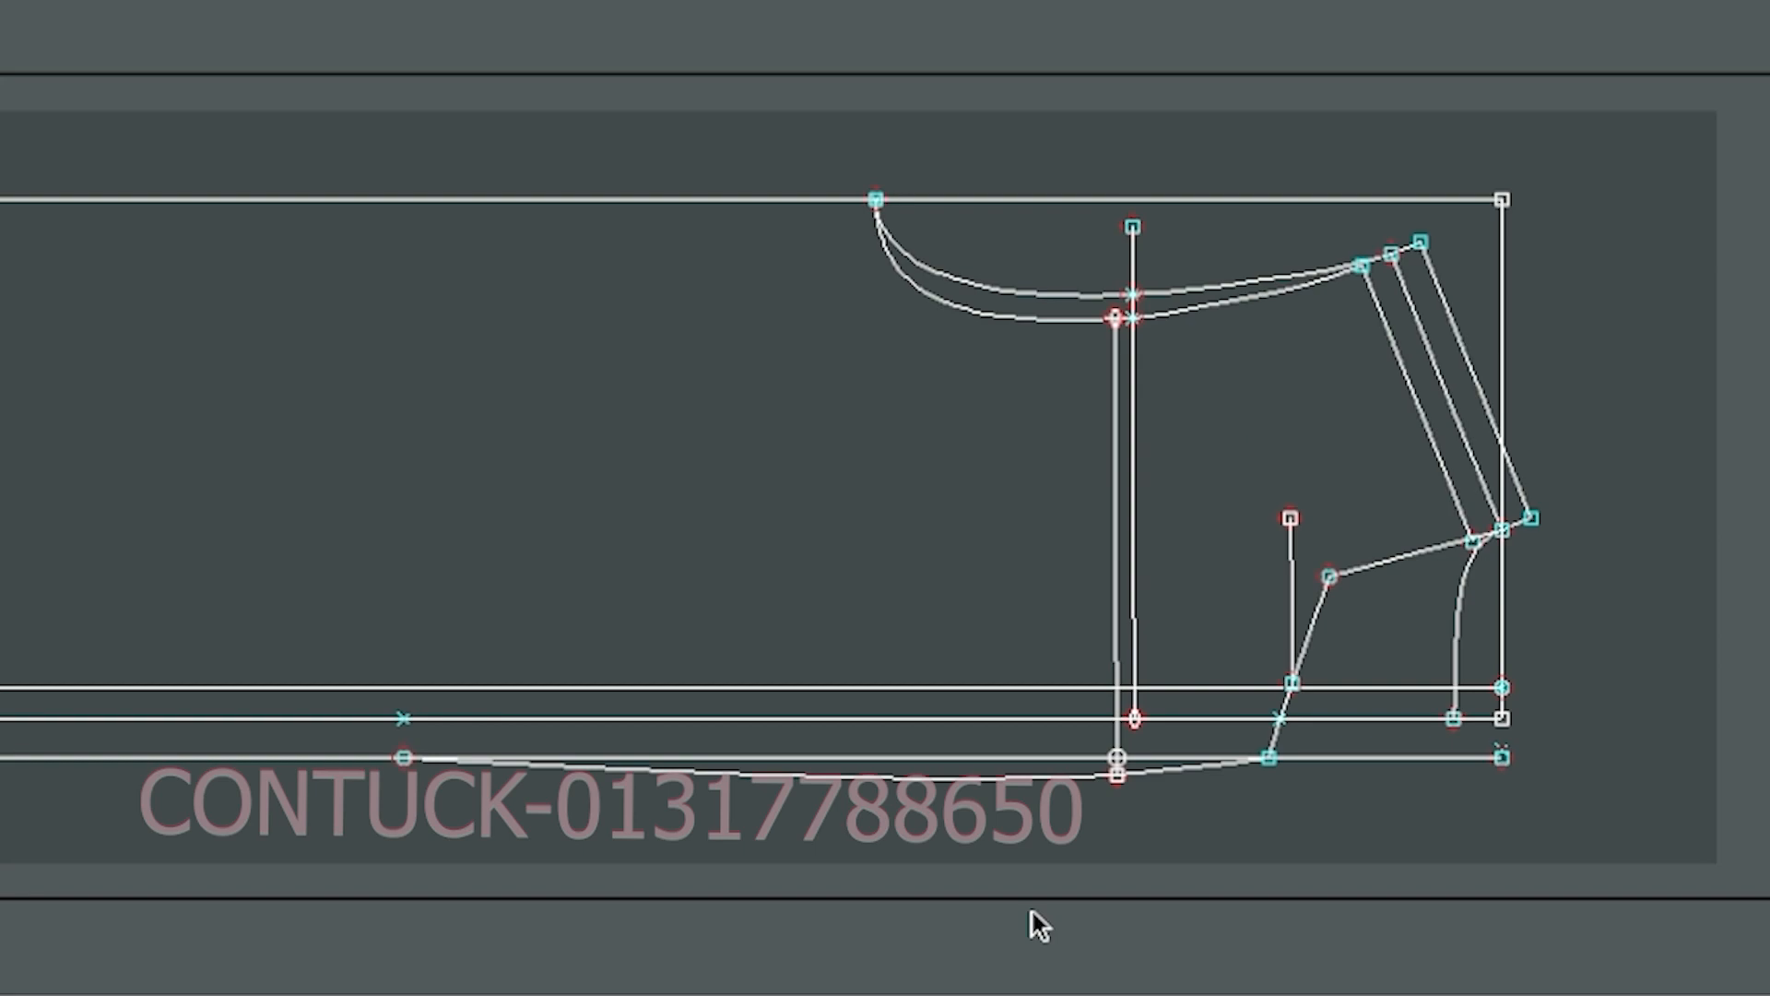
Try to draw a straight line from the short vertical line's upper end to the marked point on the outer front line.
left_click(1290, 518)
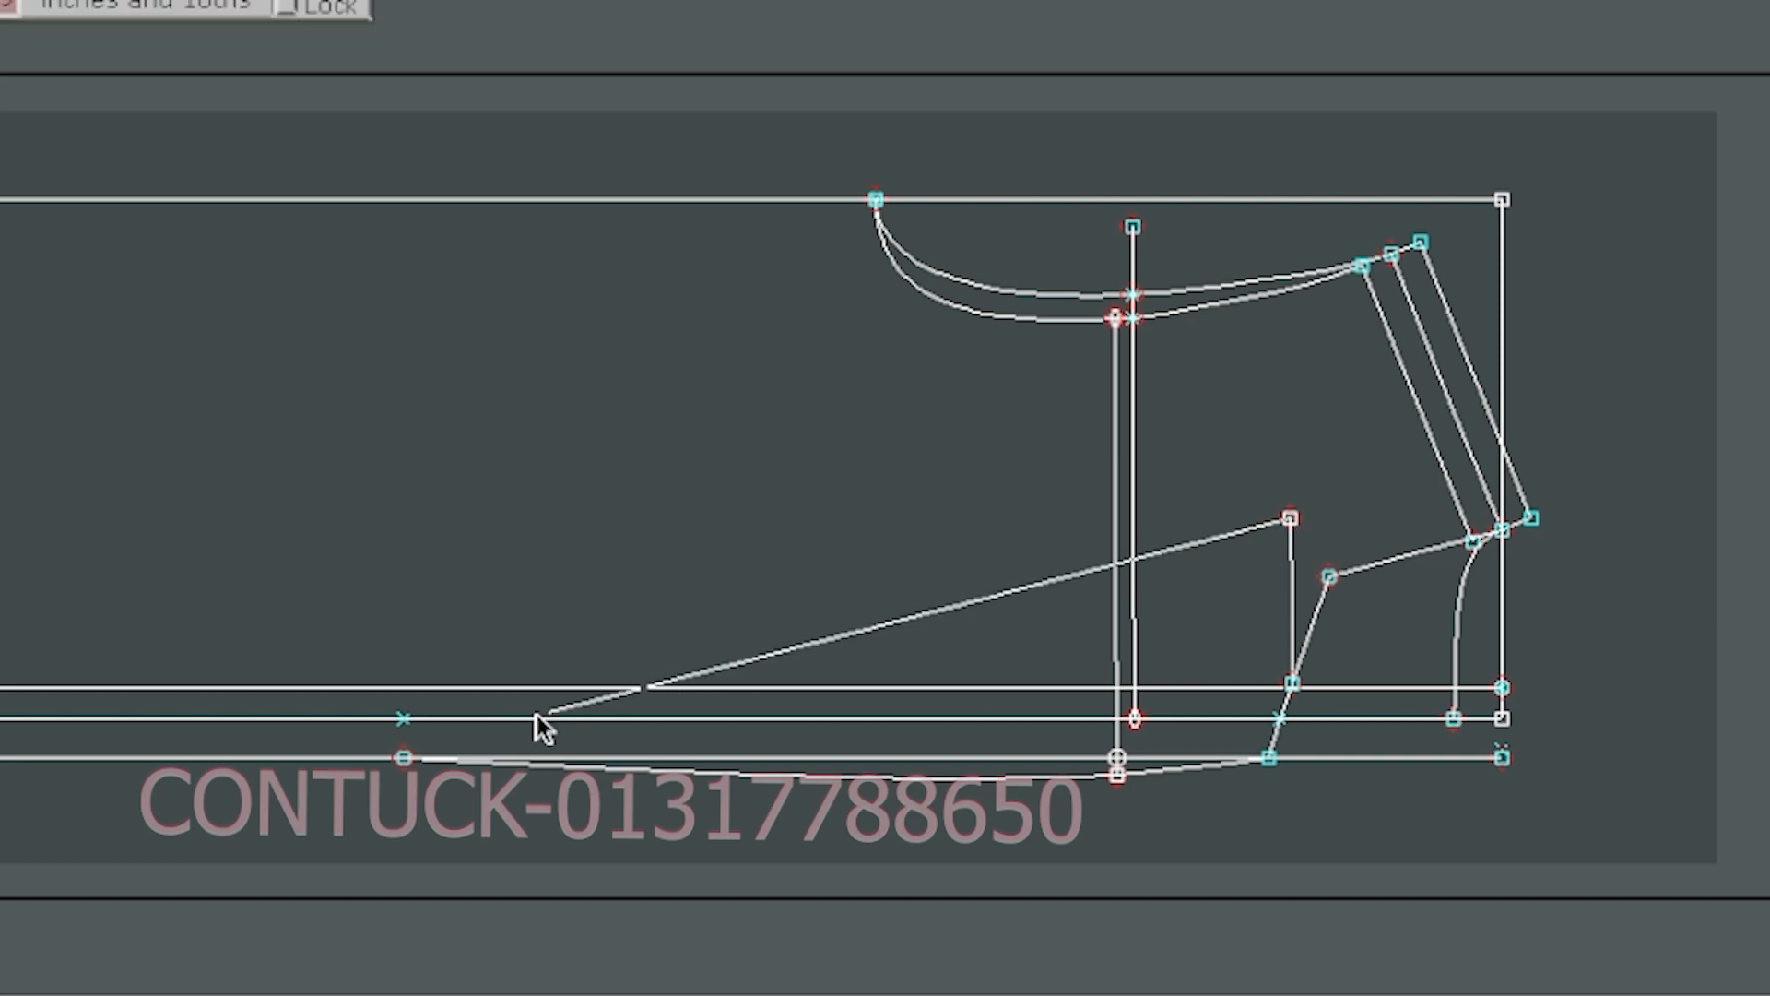
left_click(403, 756)
key("ctrl+z")
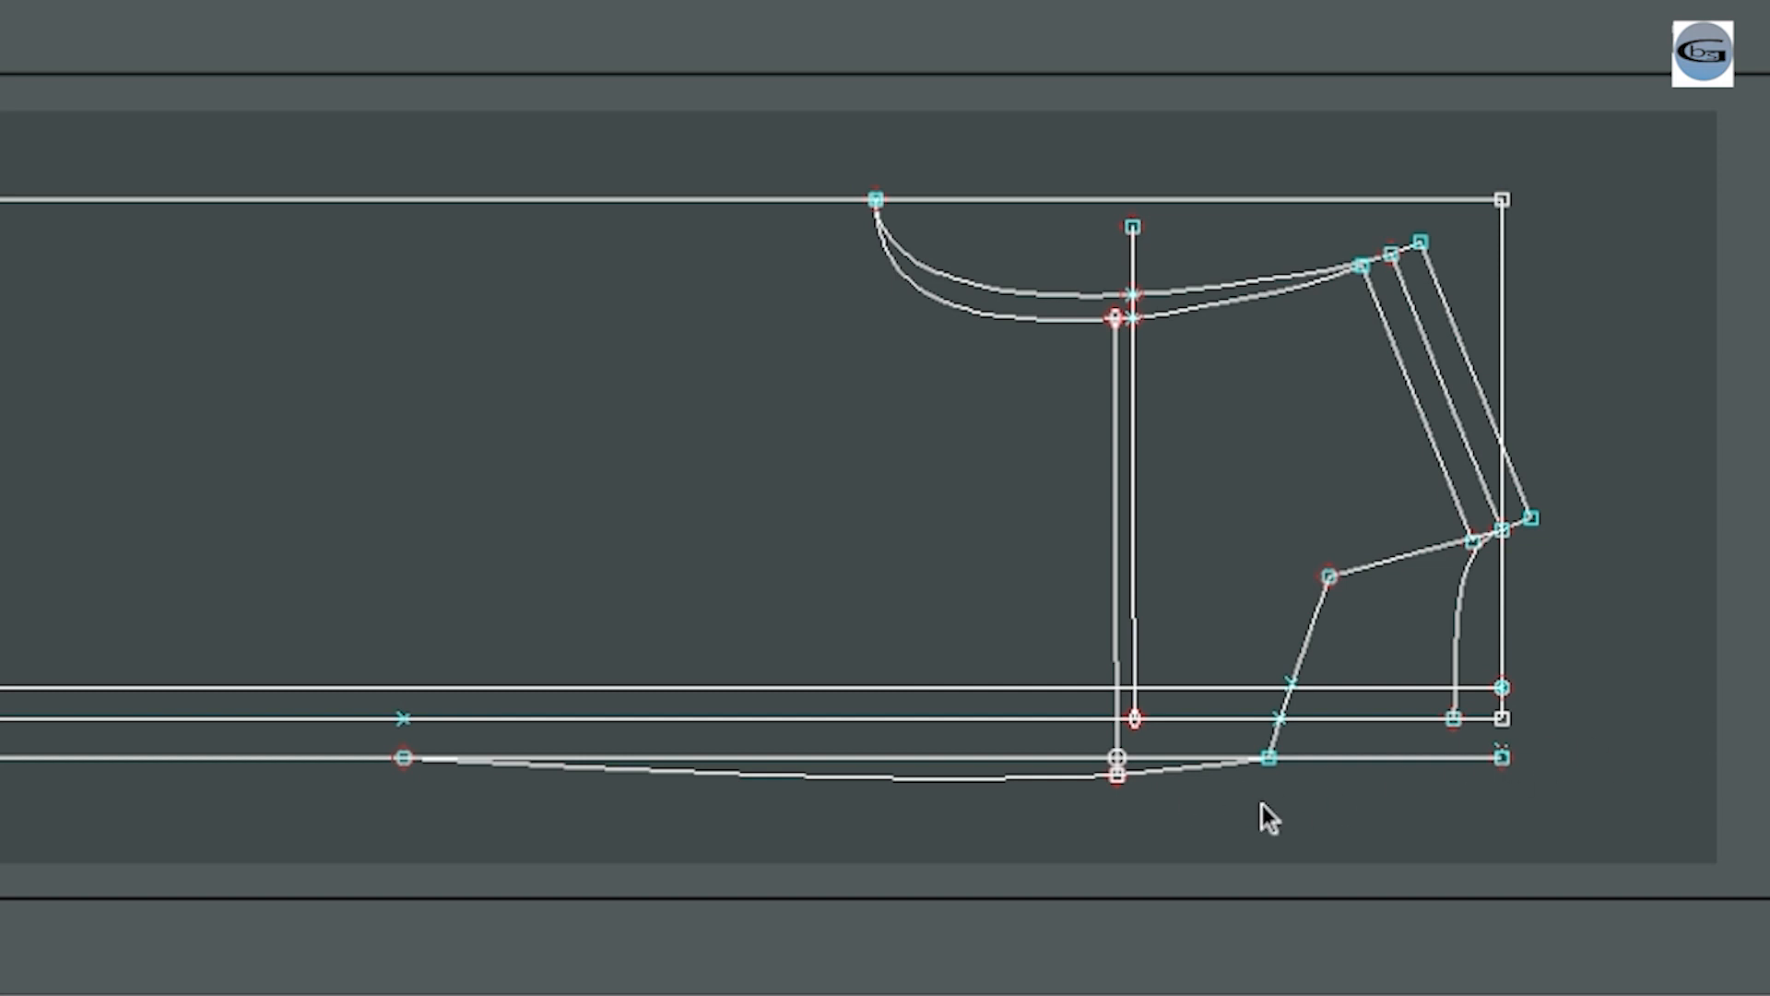
Place a copy of the front curve above the front lines and join its neck-side end to the slanted line's end on the outer line.
left_click_drag(1158, 769, 1148, 628)
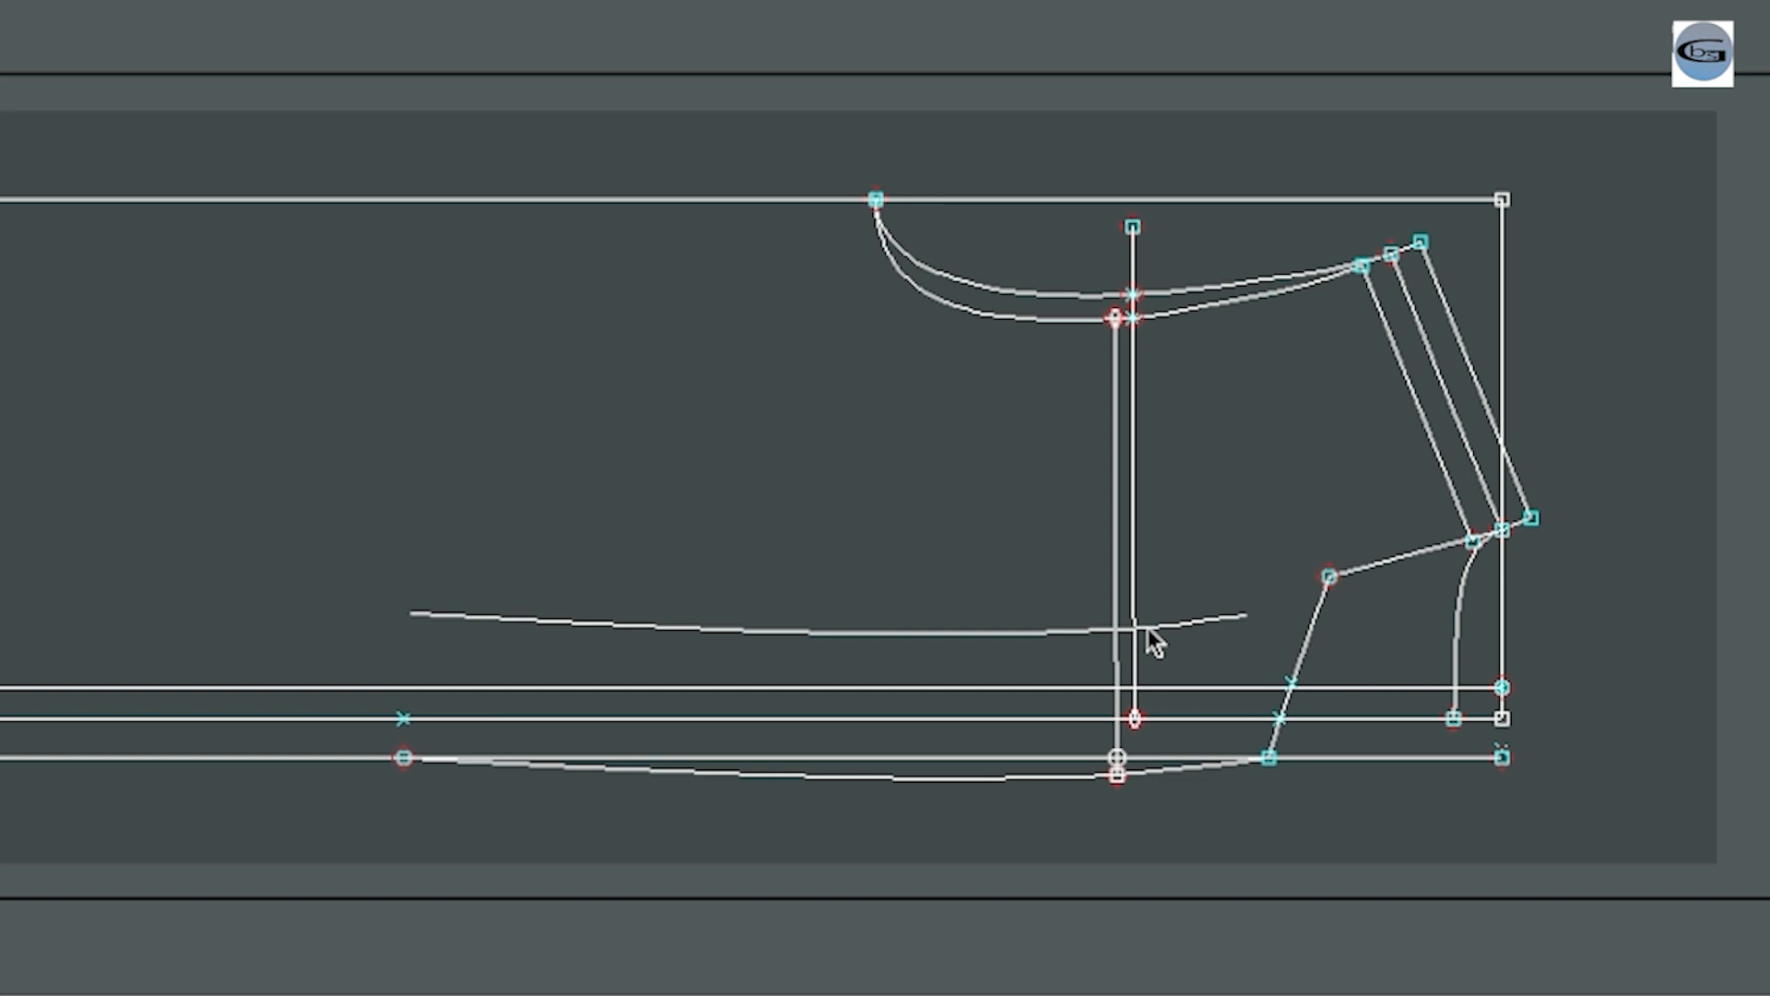
left_click_drag(1147, 628, 1148, 628)
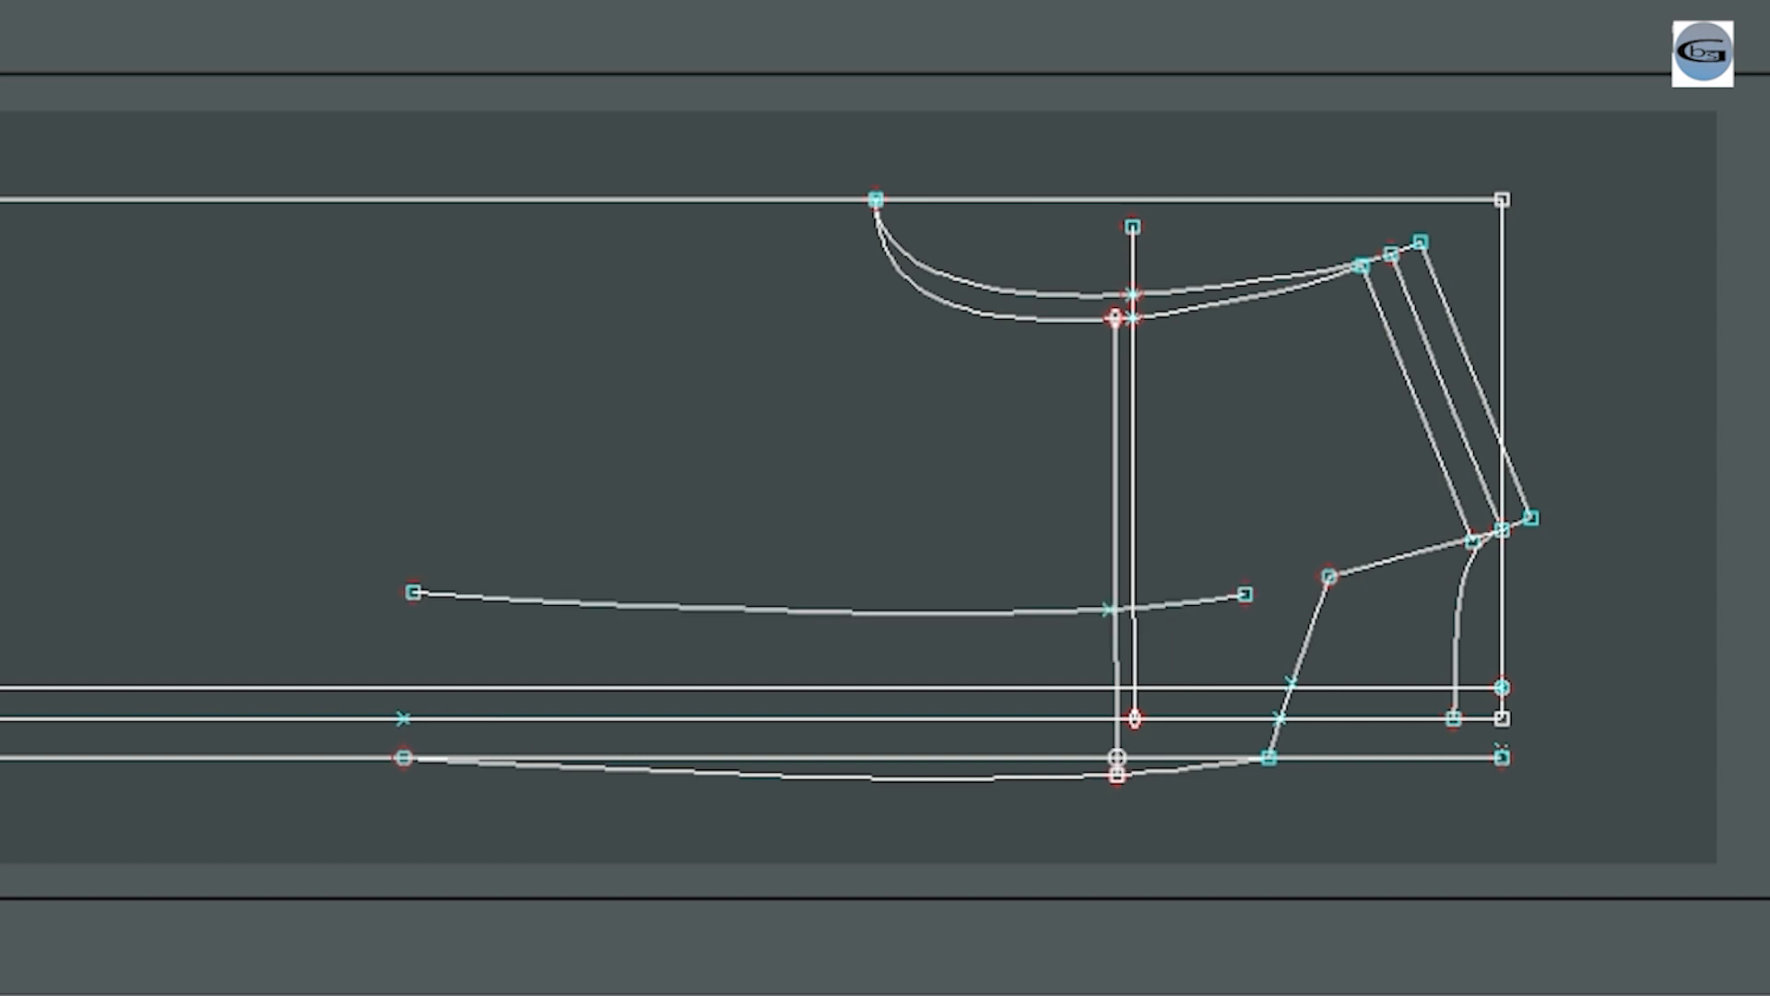
left_click(1246, 593)
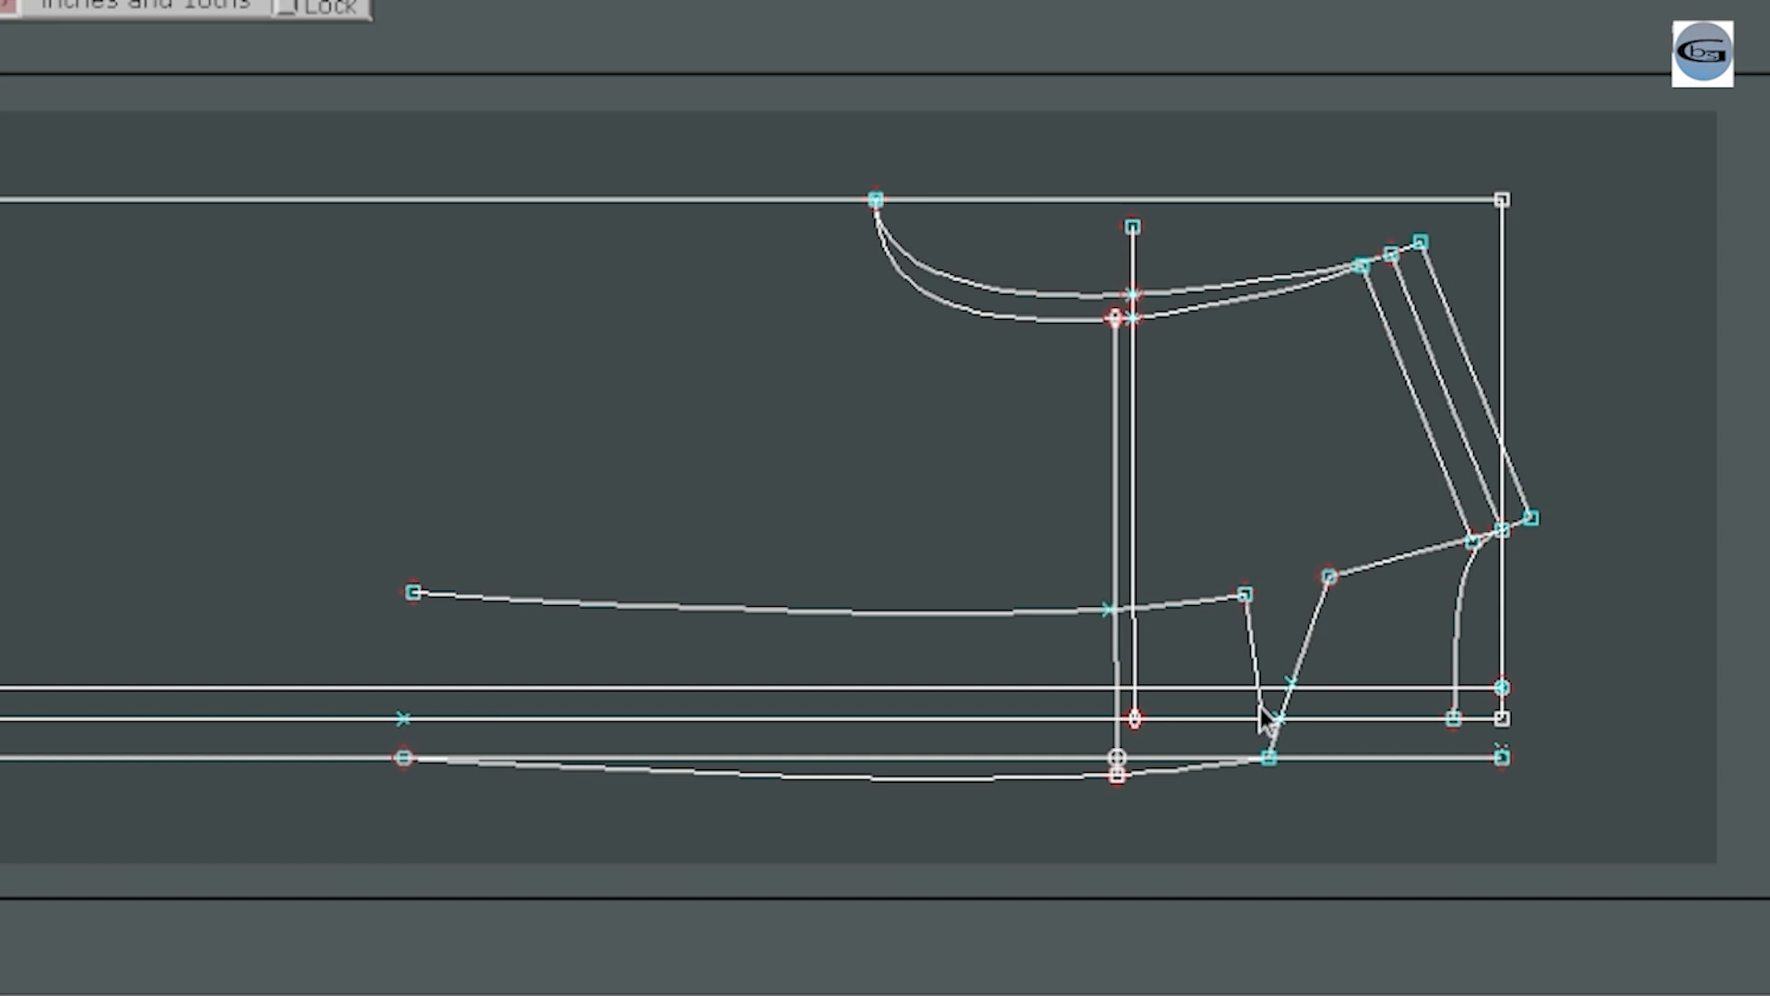
left_click(1268, 758)
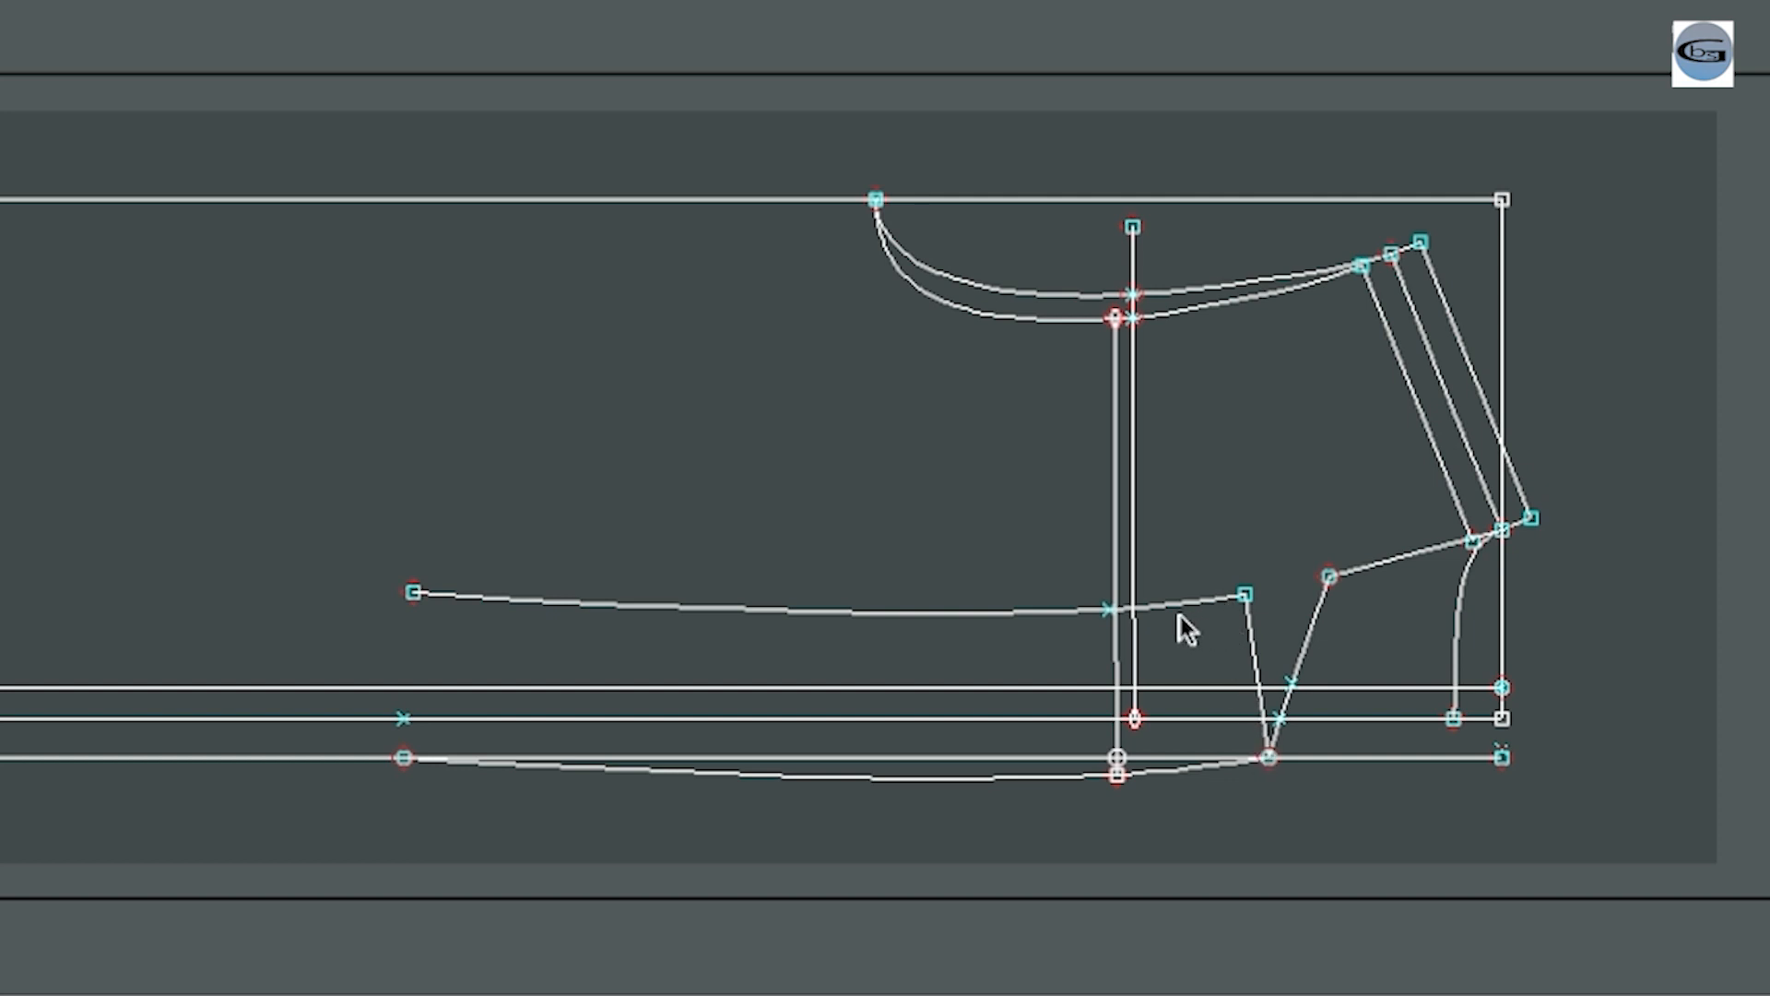
Delete the copied front curve and its leftover points, keeping the short connecting line.
left_click(1029, 611)
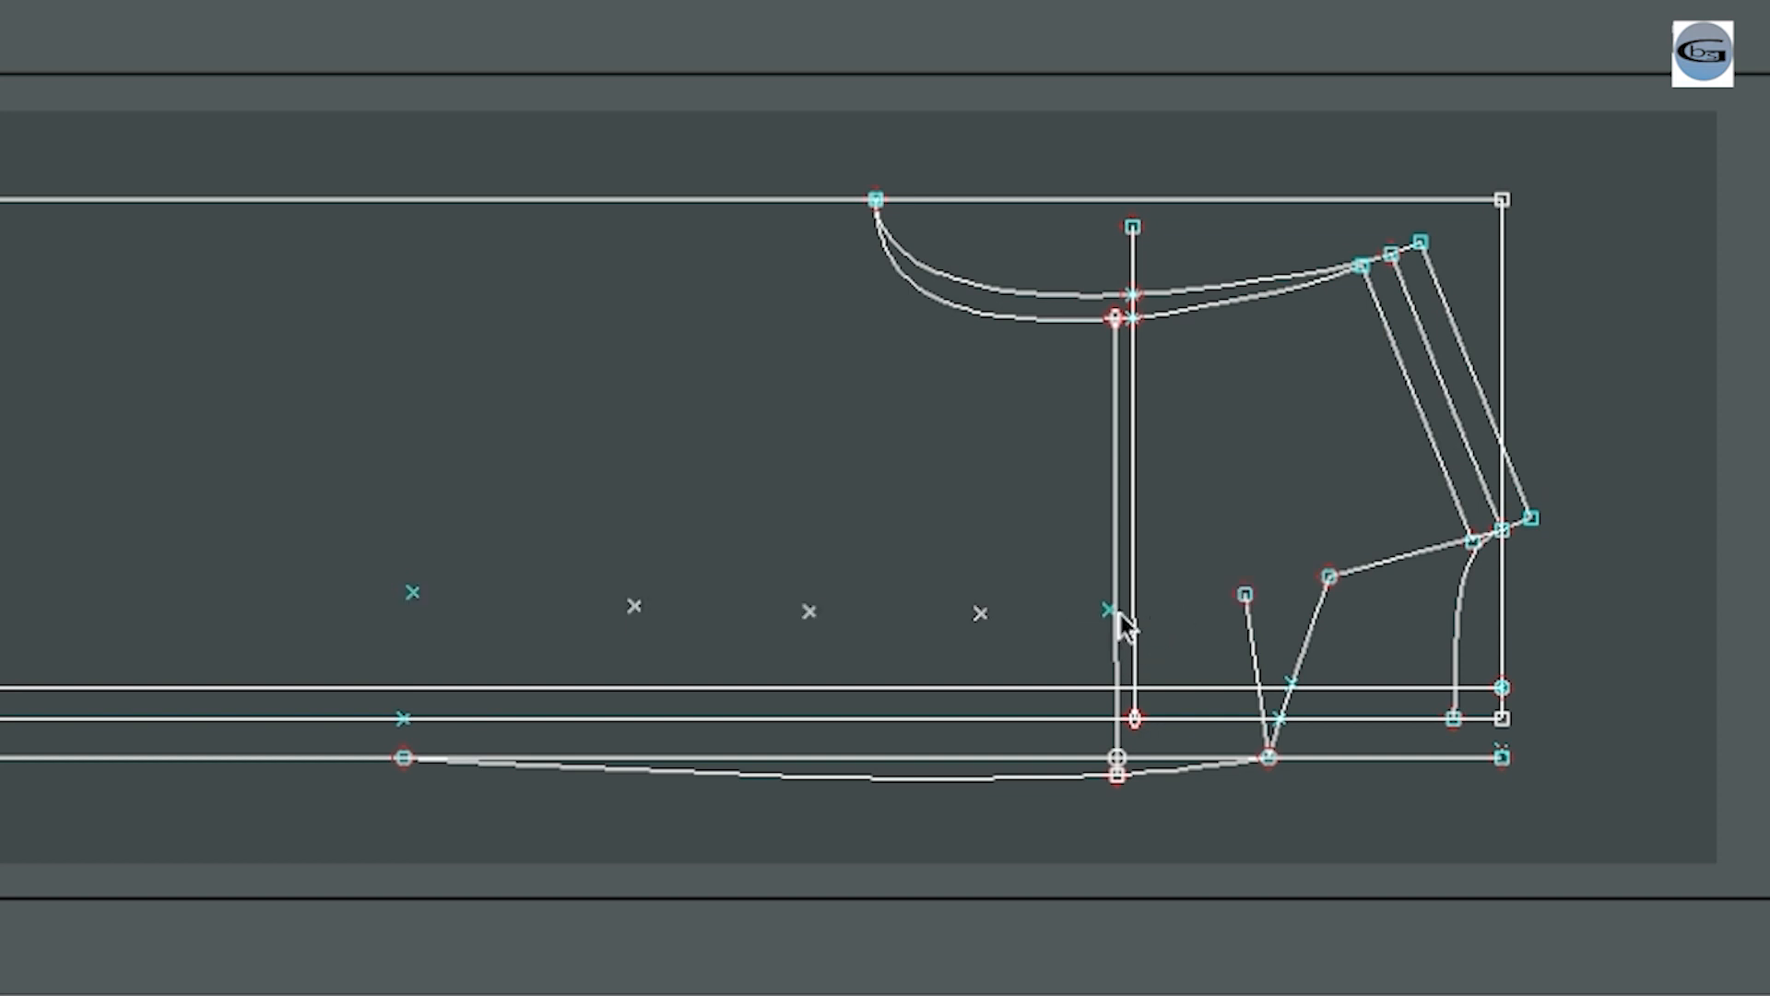
left_click_drag(334, 516, 1022, 653)
key("Delete")
Draw a straight line from the short line's upper end to the outer marked point, and mirror the short line and front curve across it.
left_click(1246, 598)
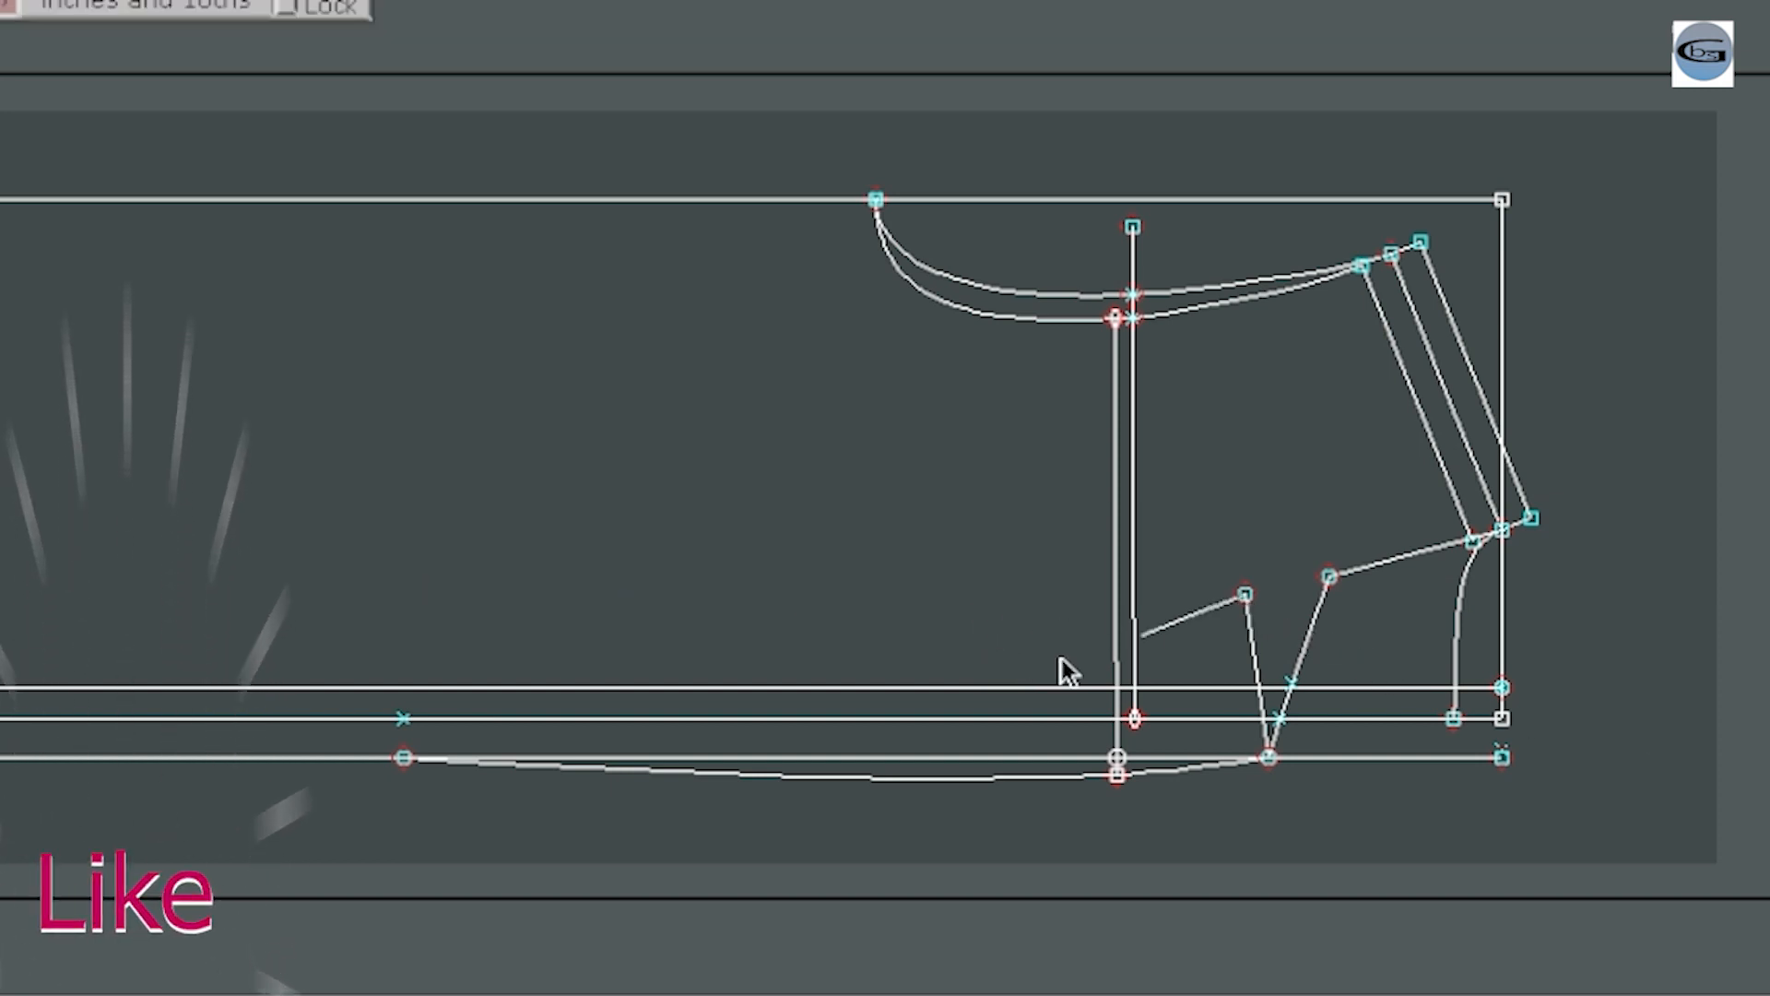
left_click(403, 756)
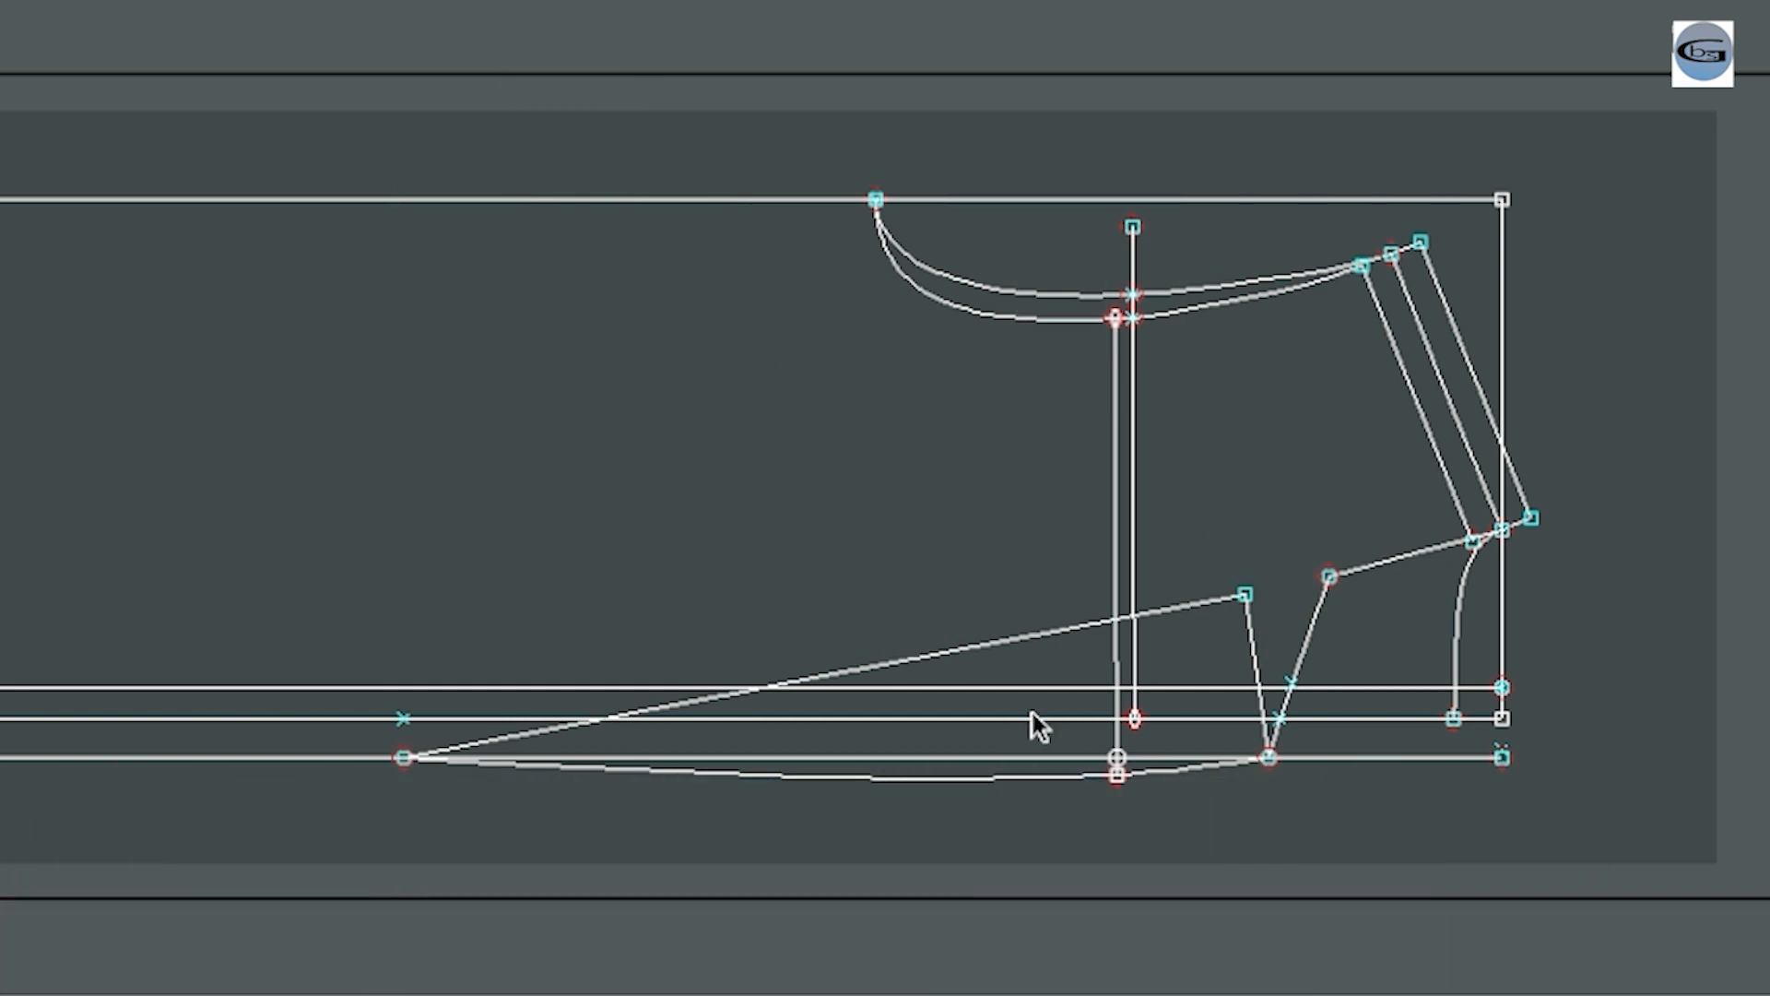
left_click(860, 668)
left_click(1246, 642)
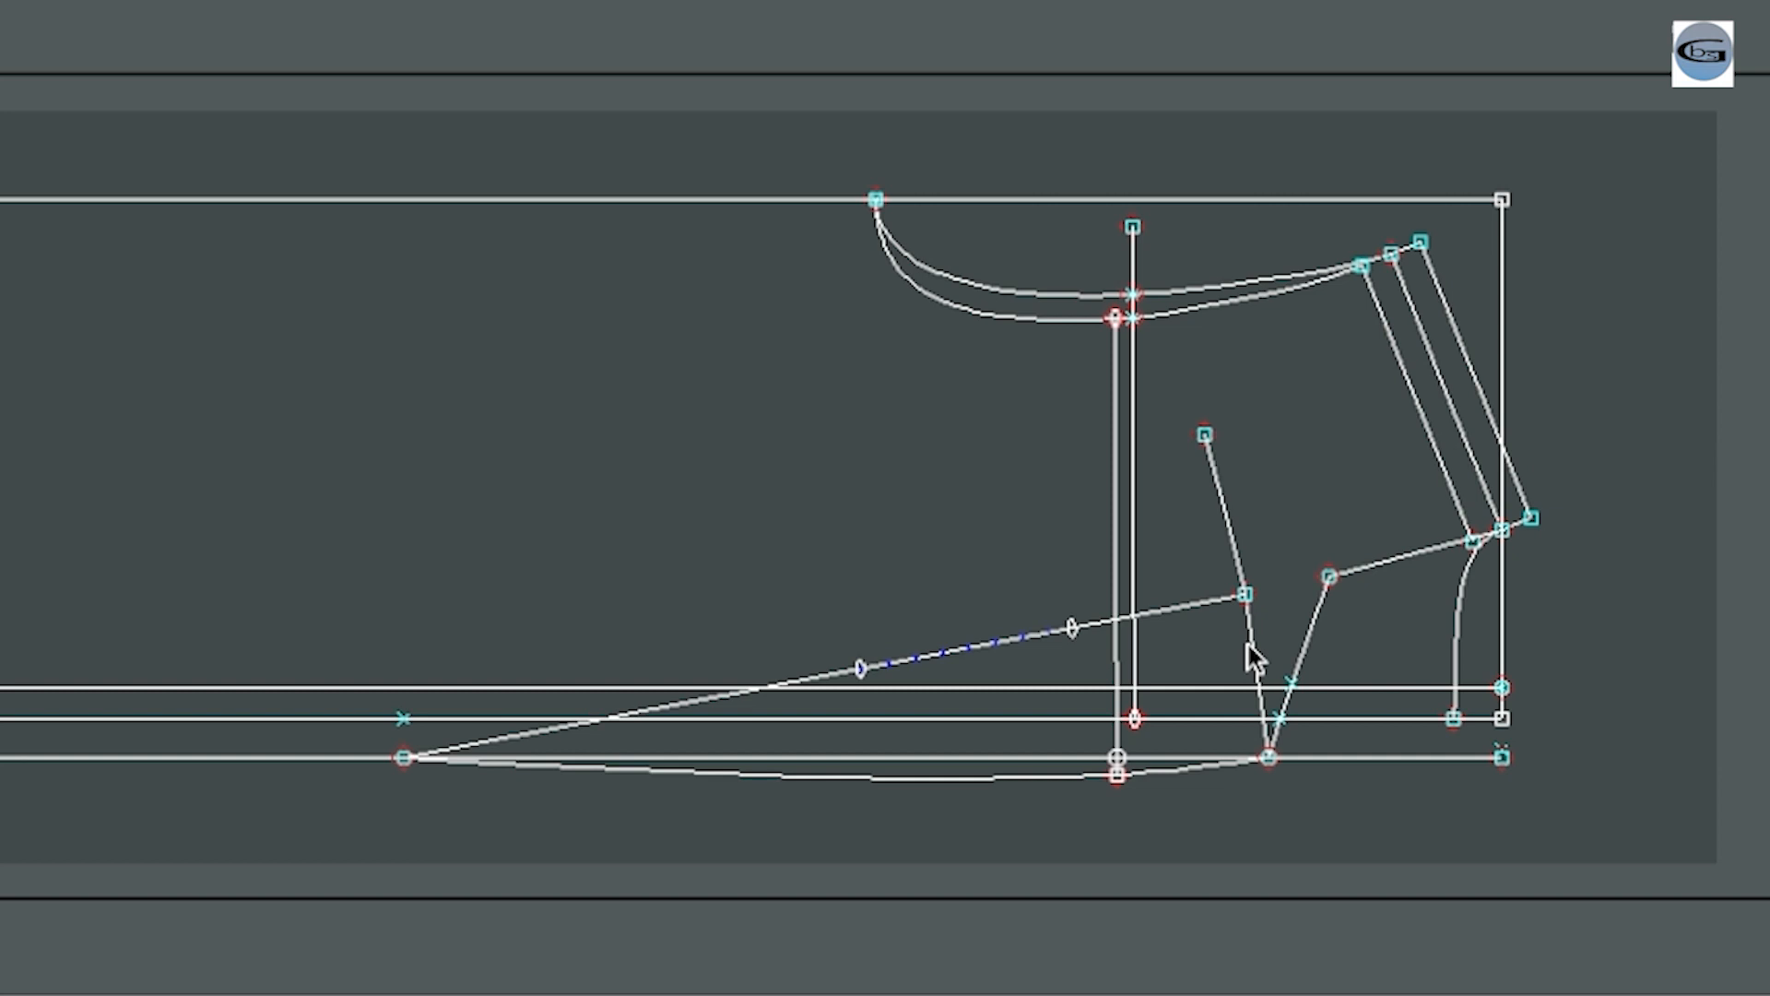
left_click(983, 777)
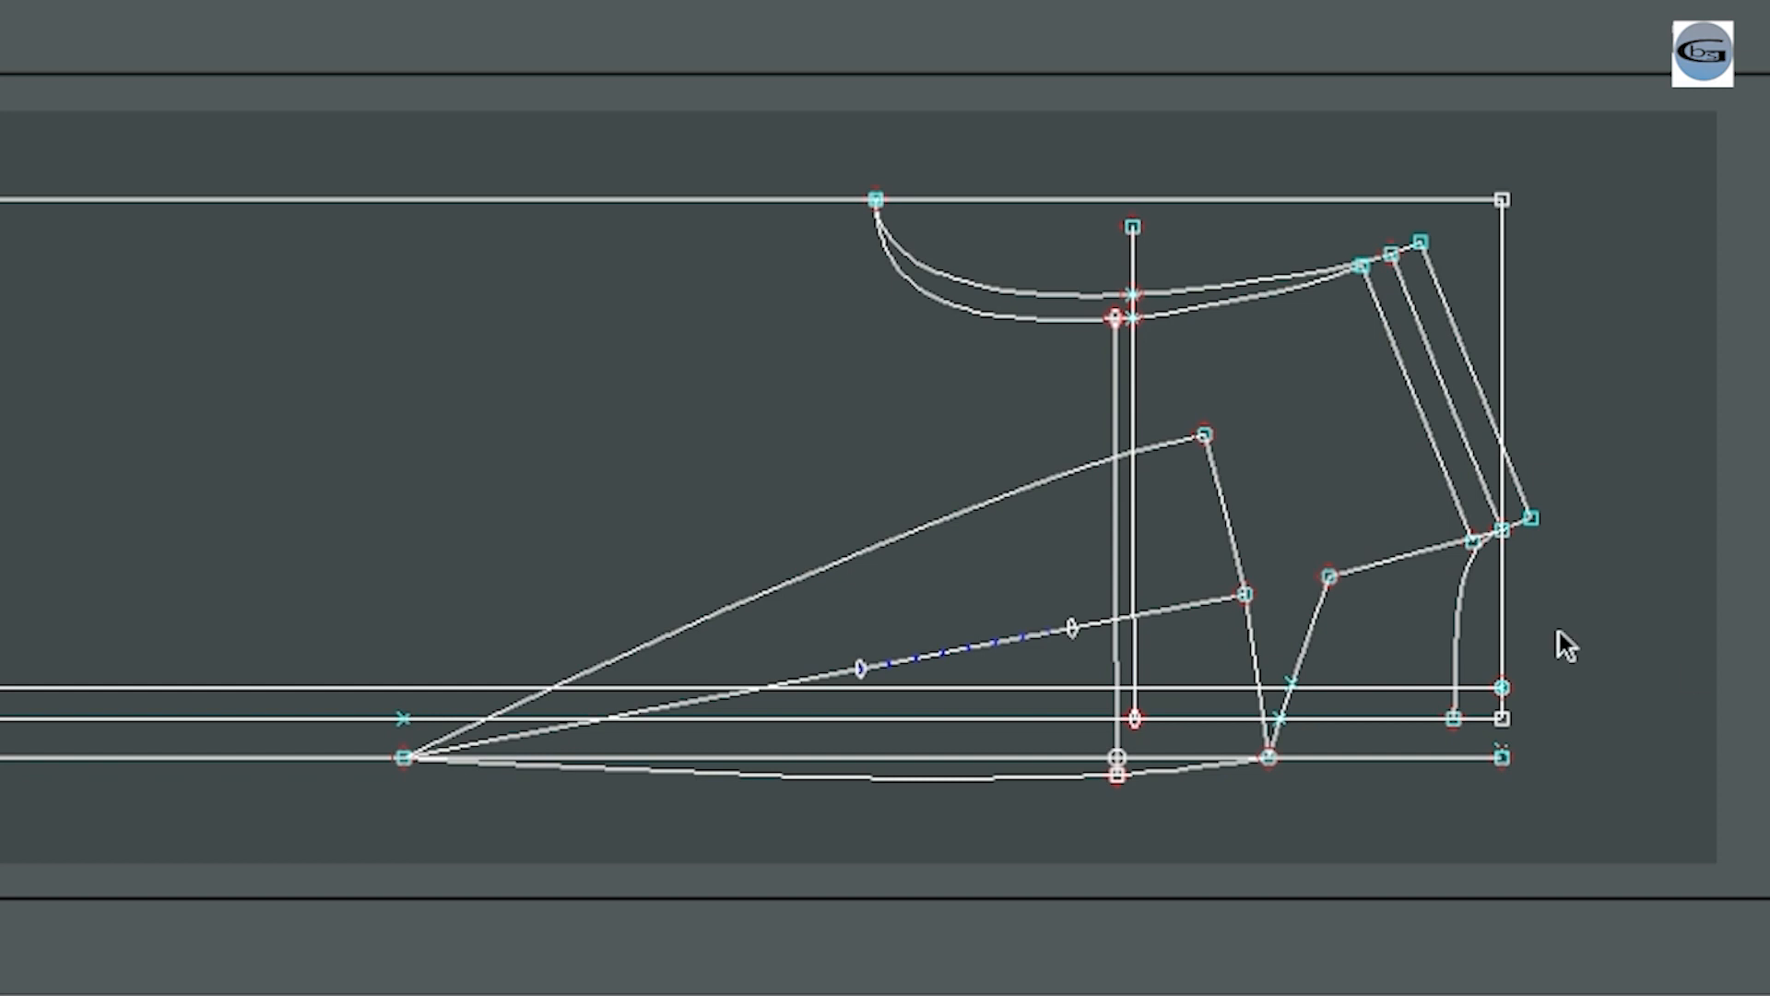
Connect the slanted line's upper end to the mirrored line's far end and to the short line's upper end with straight lines.
left_click(1329, 578)
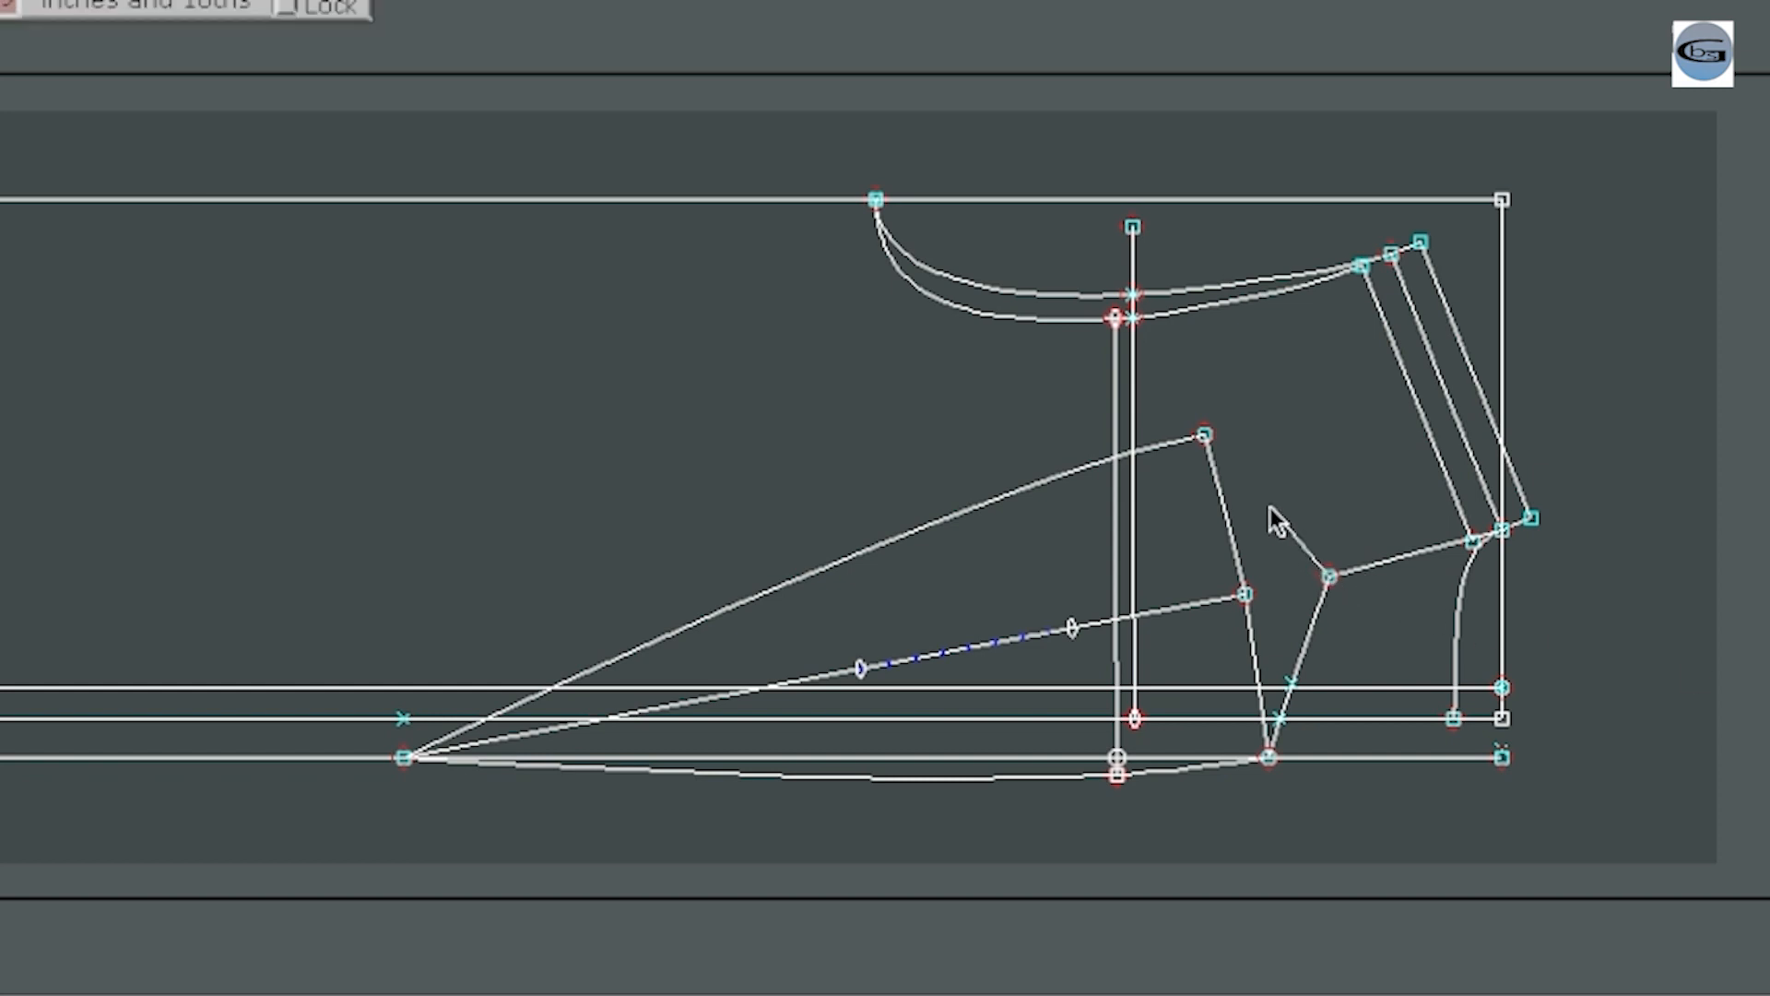
left_click(1204, 435)
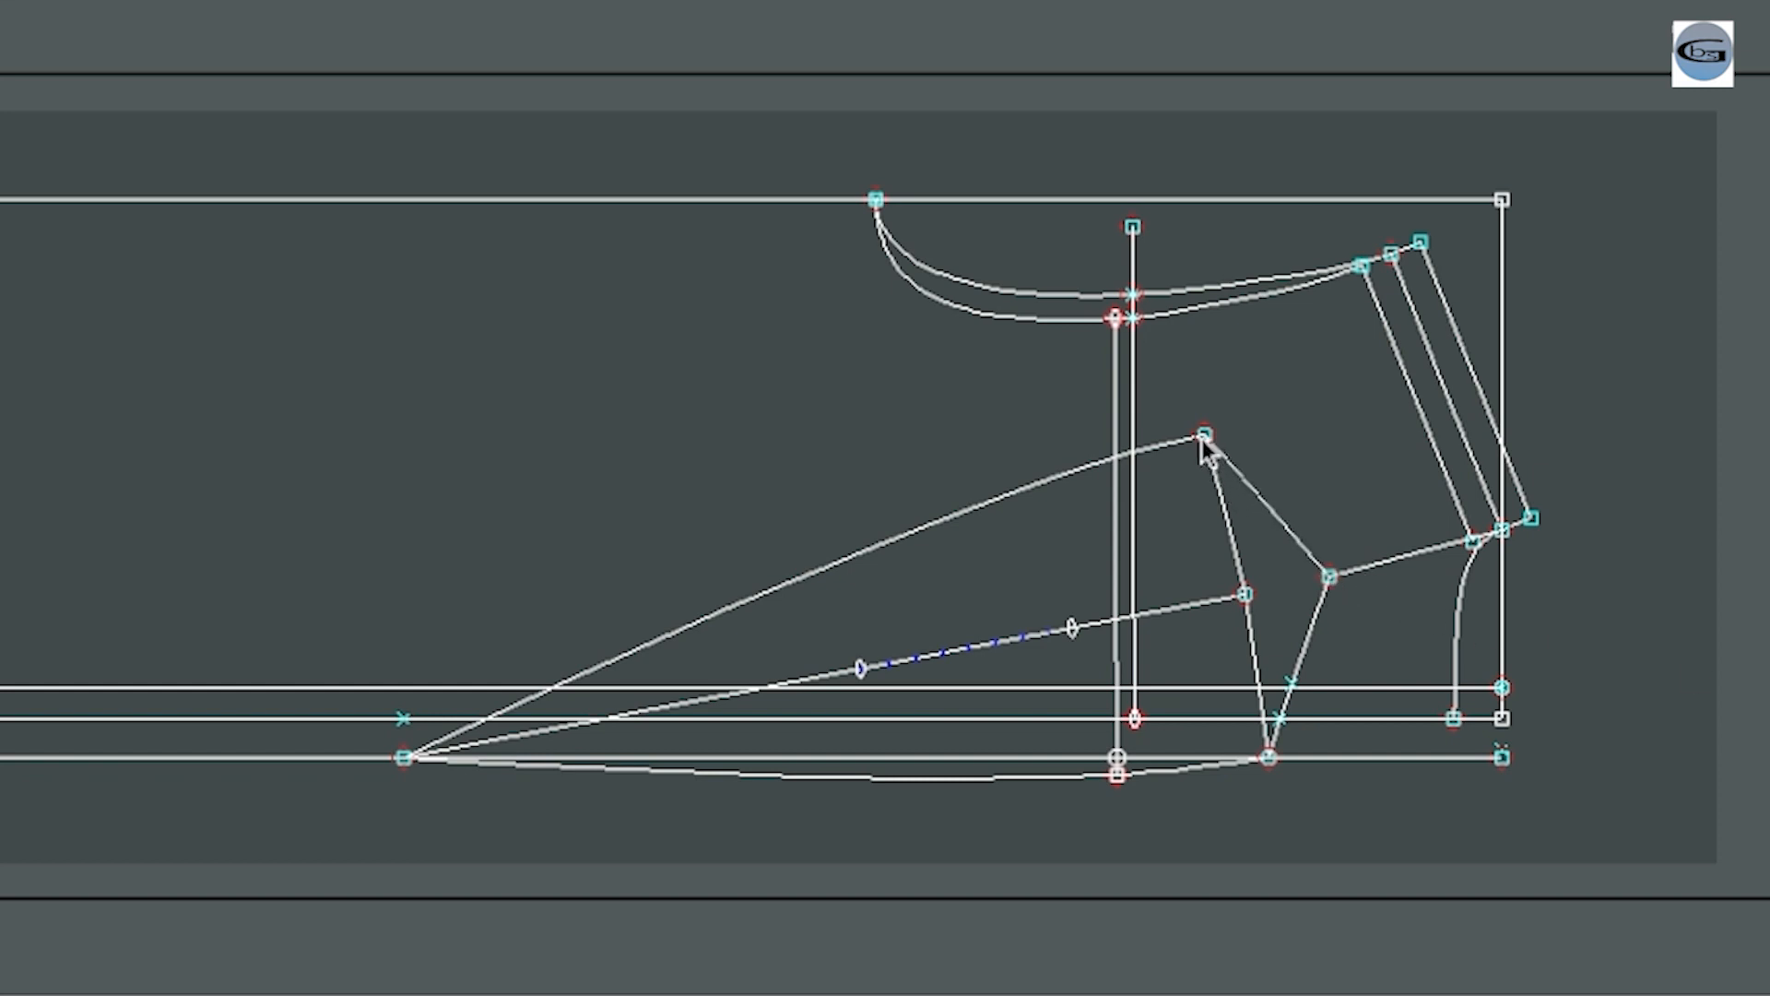
right_click(1226, 529)
left_click(936, 988)
left_click(1329, 576)
left_click(1244, 593)
left_click_drag(1185, 410, 1540, 786)
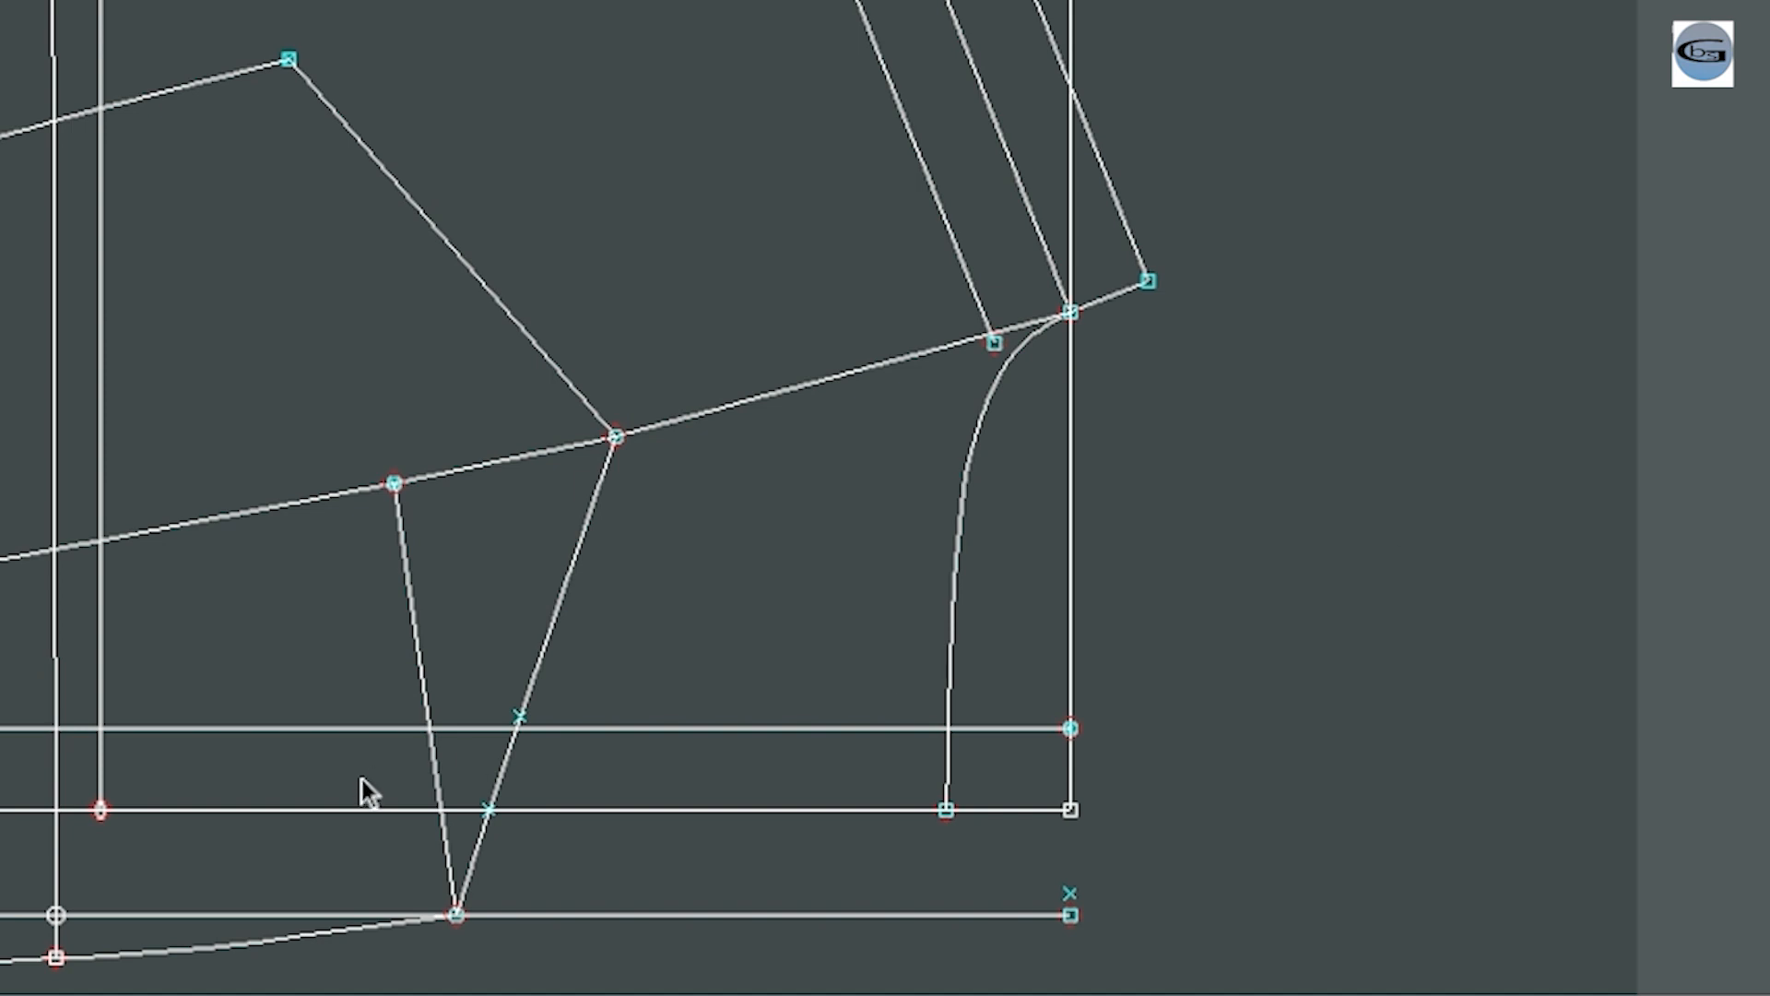
Dimension the slanted line from its lower end to its upper marked point and check the chart in blro1.PNG in Paint.
left_click(457, 909)
left_click(523, 735)
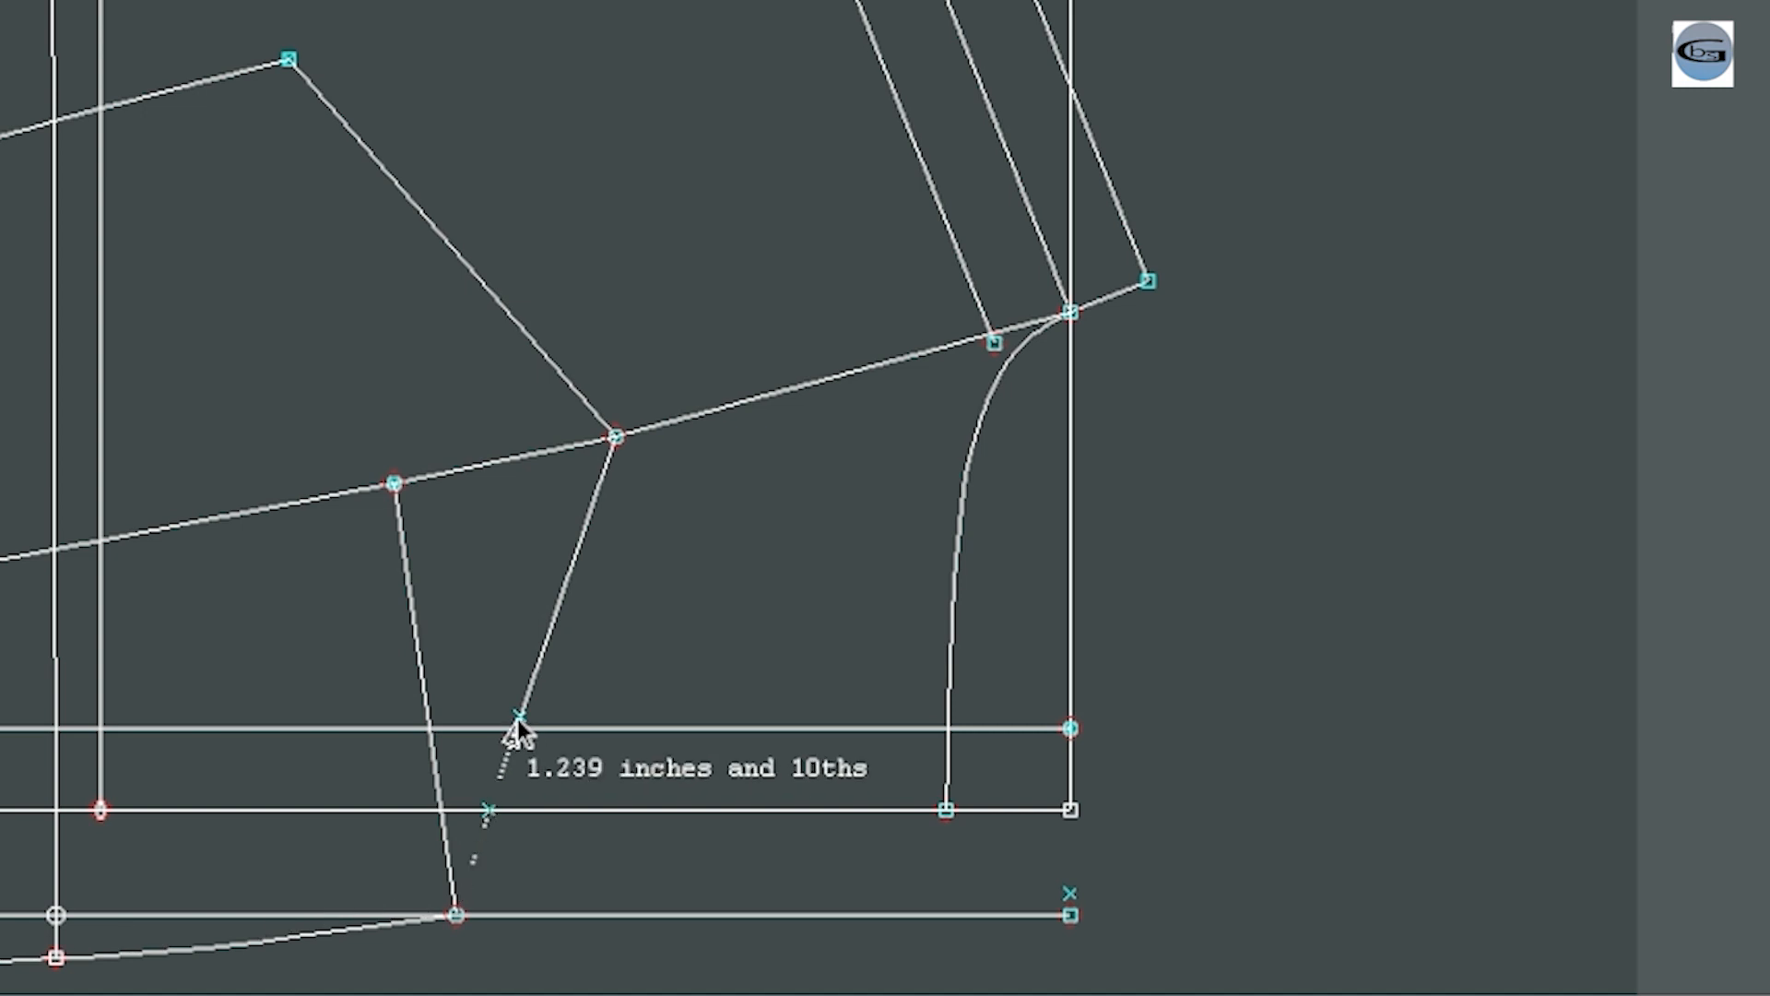
left_click(518, 719)
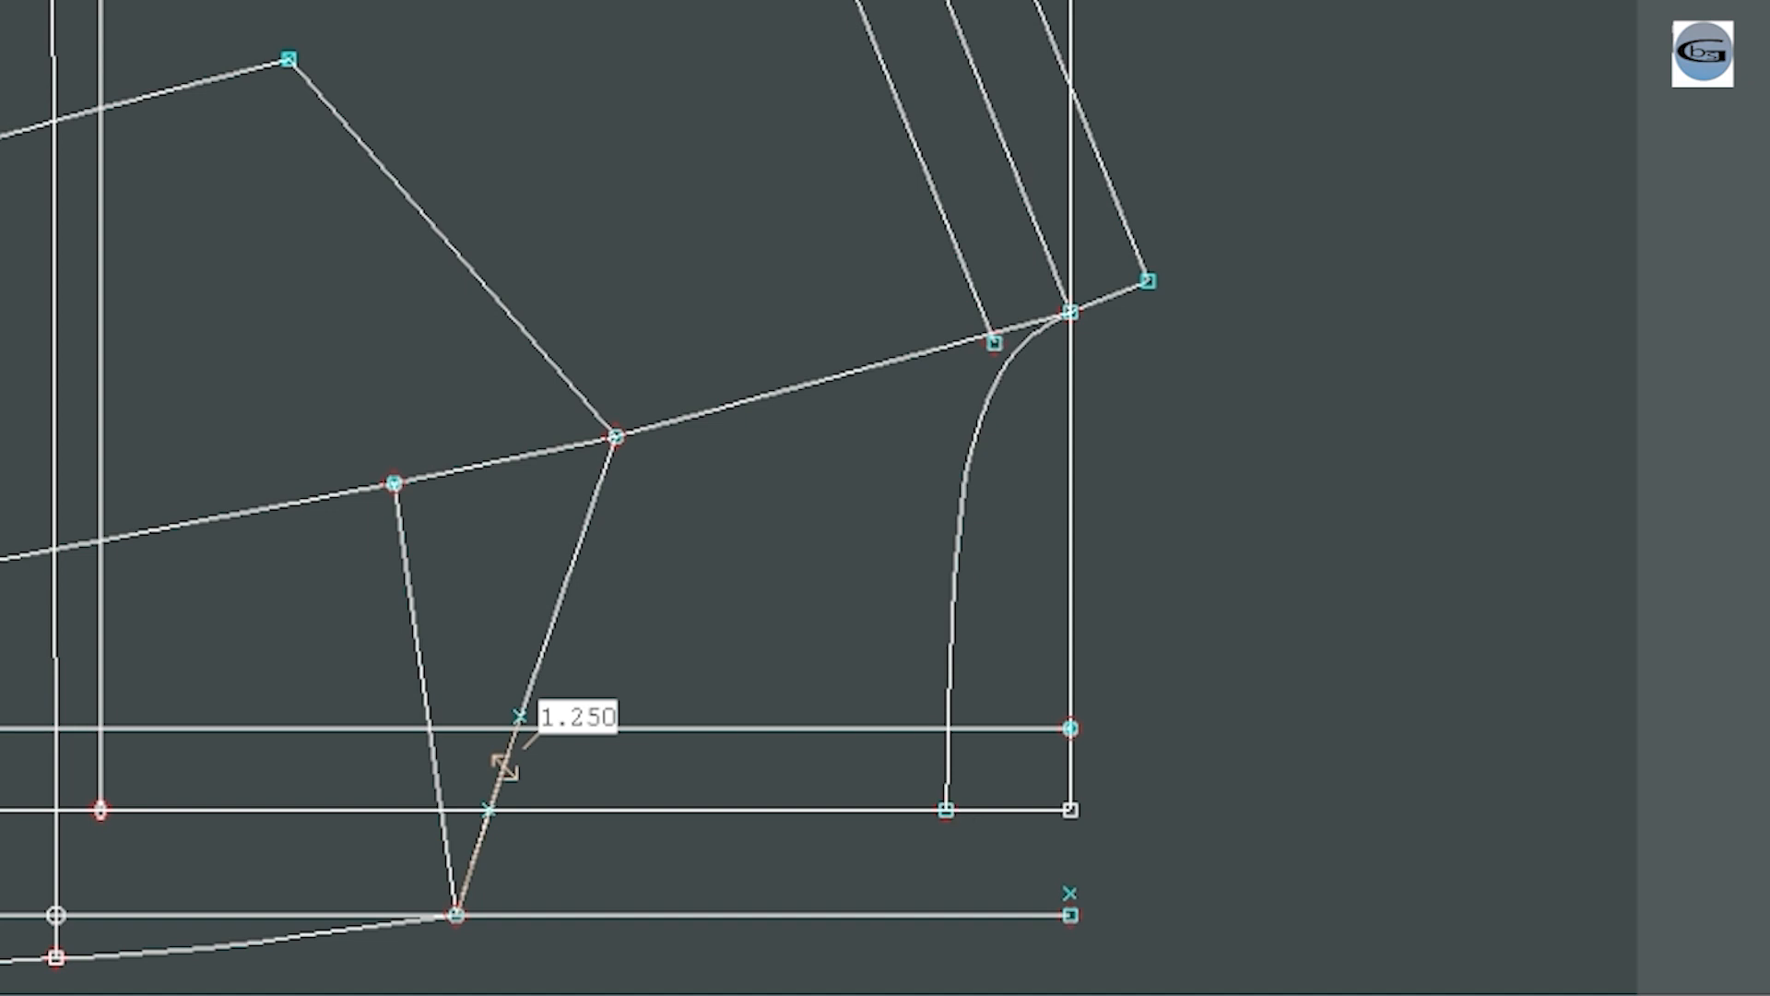
mouse_move(929, 994)
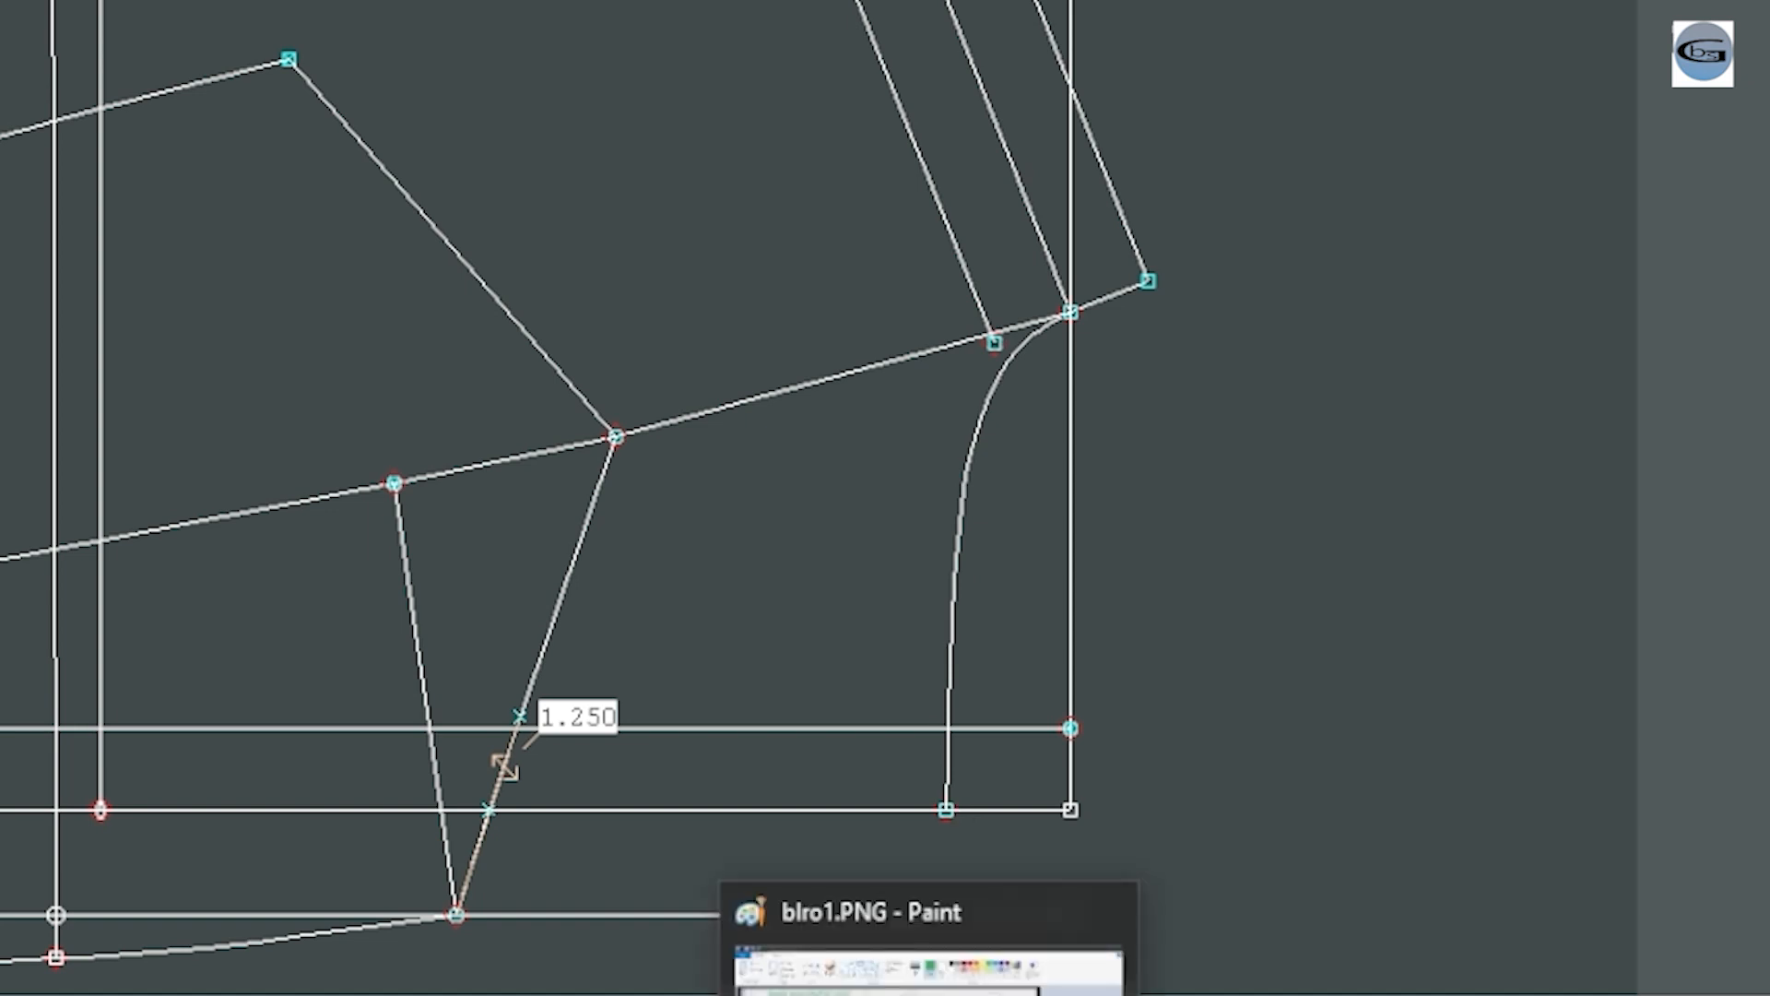
left_click(929, 973)
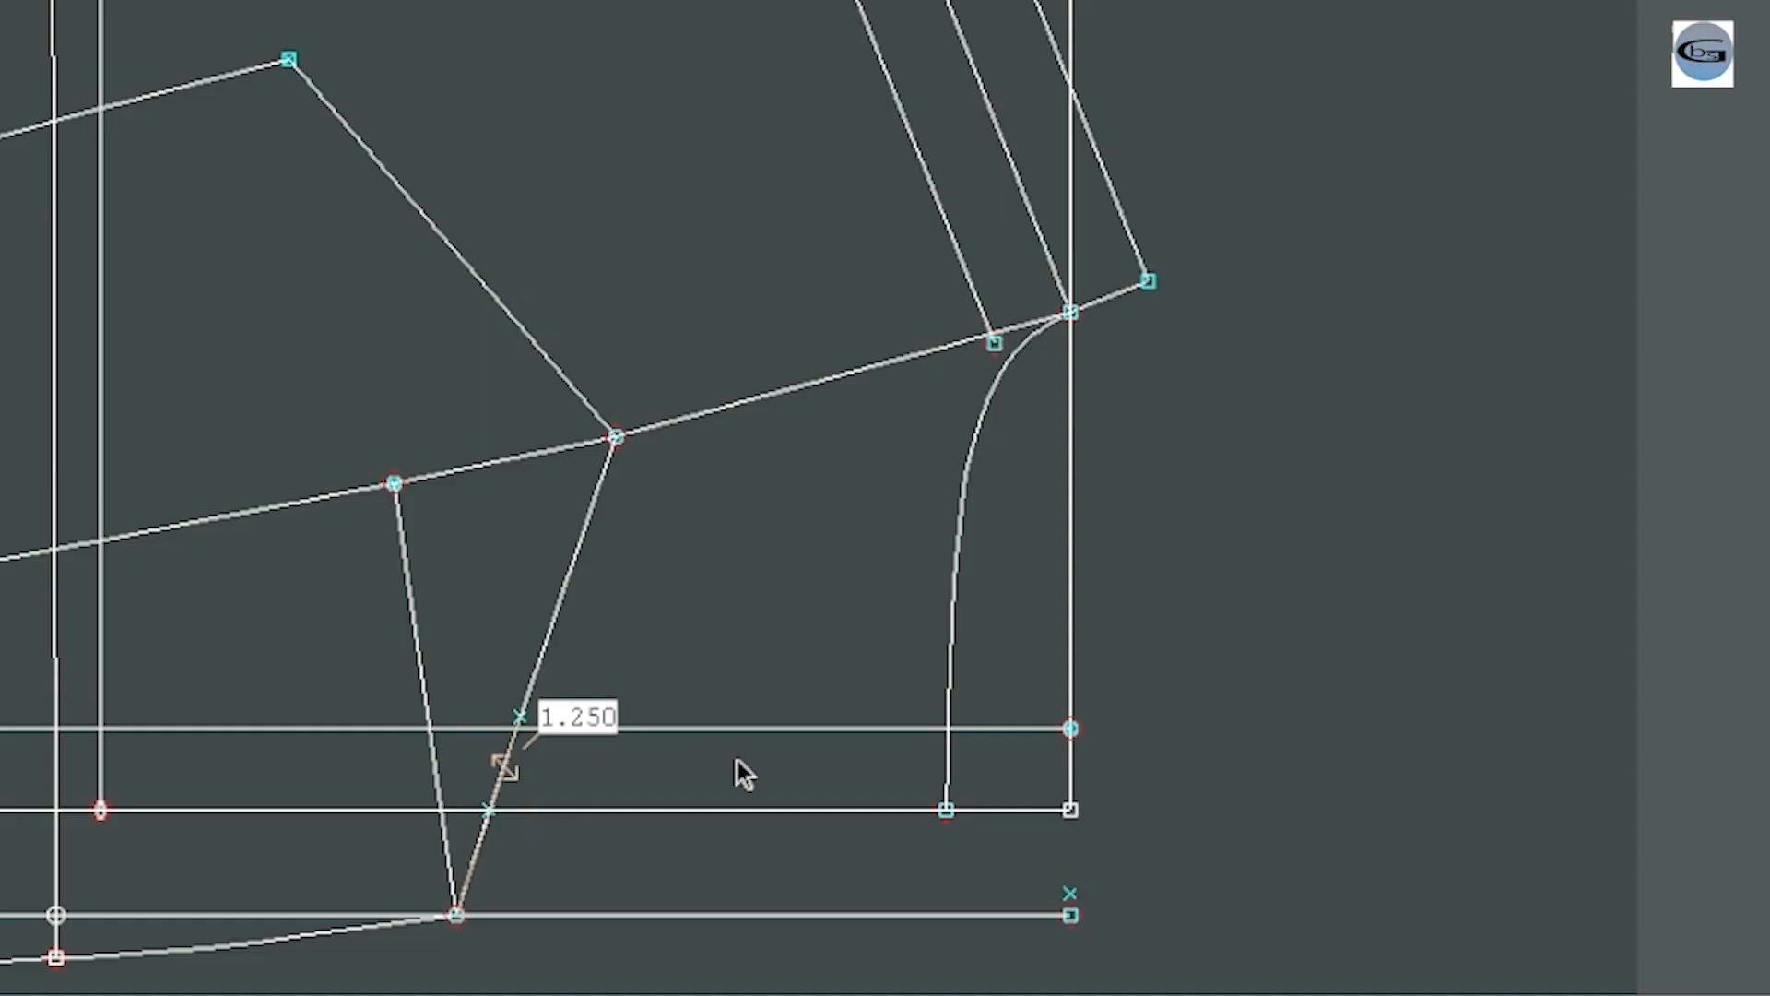
Replace the dimension on the slanted line with one running from its upper marked point to its upper end.
mouse_move(473, 735)
left_mouse_down()
mouse_move(551, 828)
mouse_move(517, 793)
mouse_move(541, 795)
left_mouse_up()
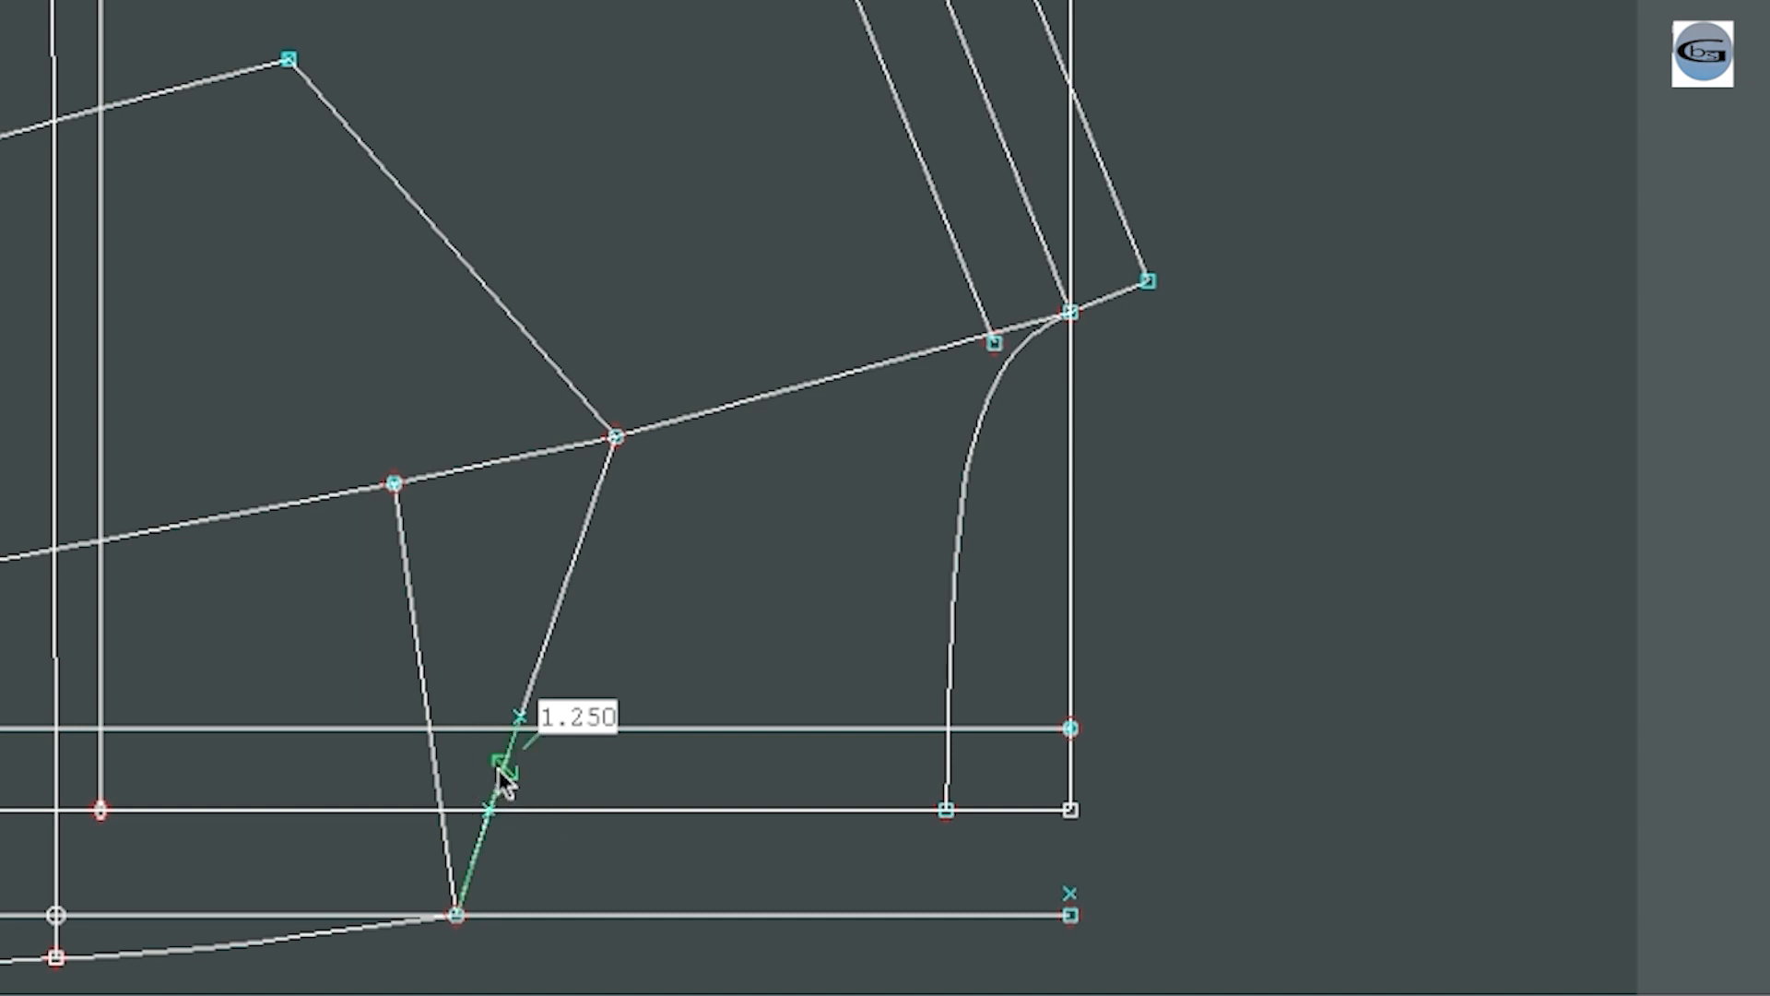
left_click_drag(505, 767, 615, 439)
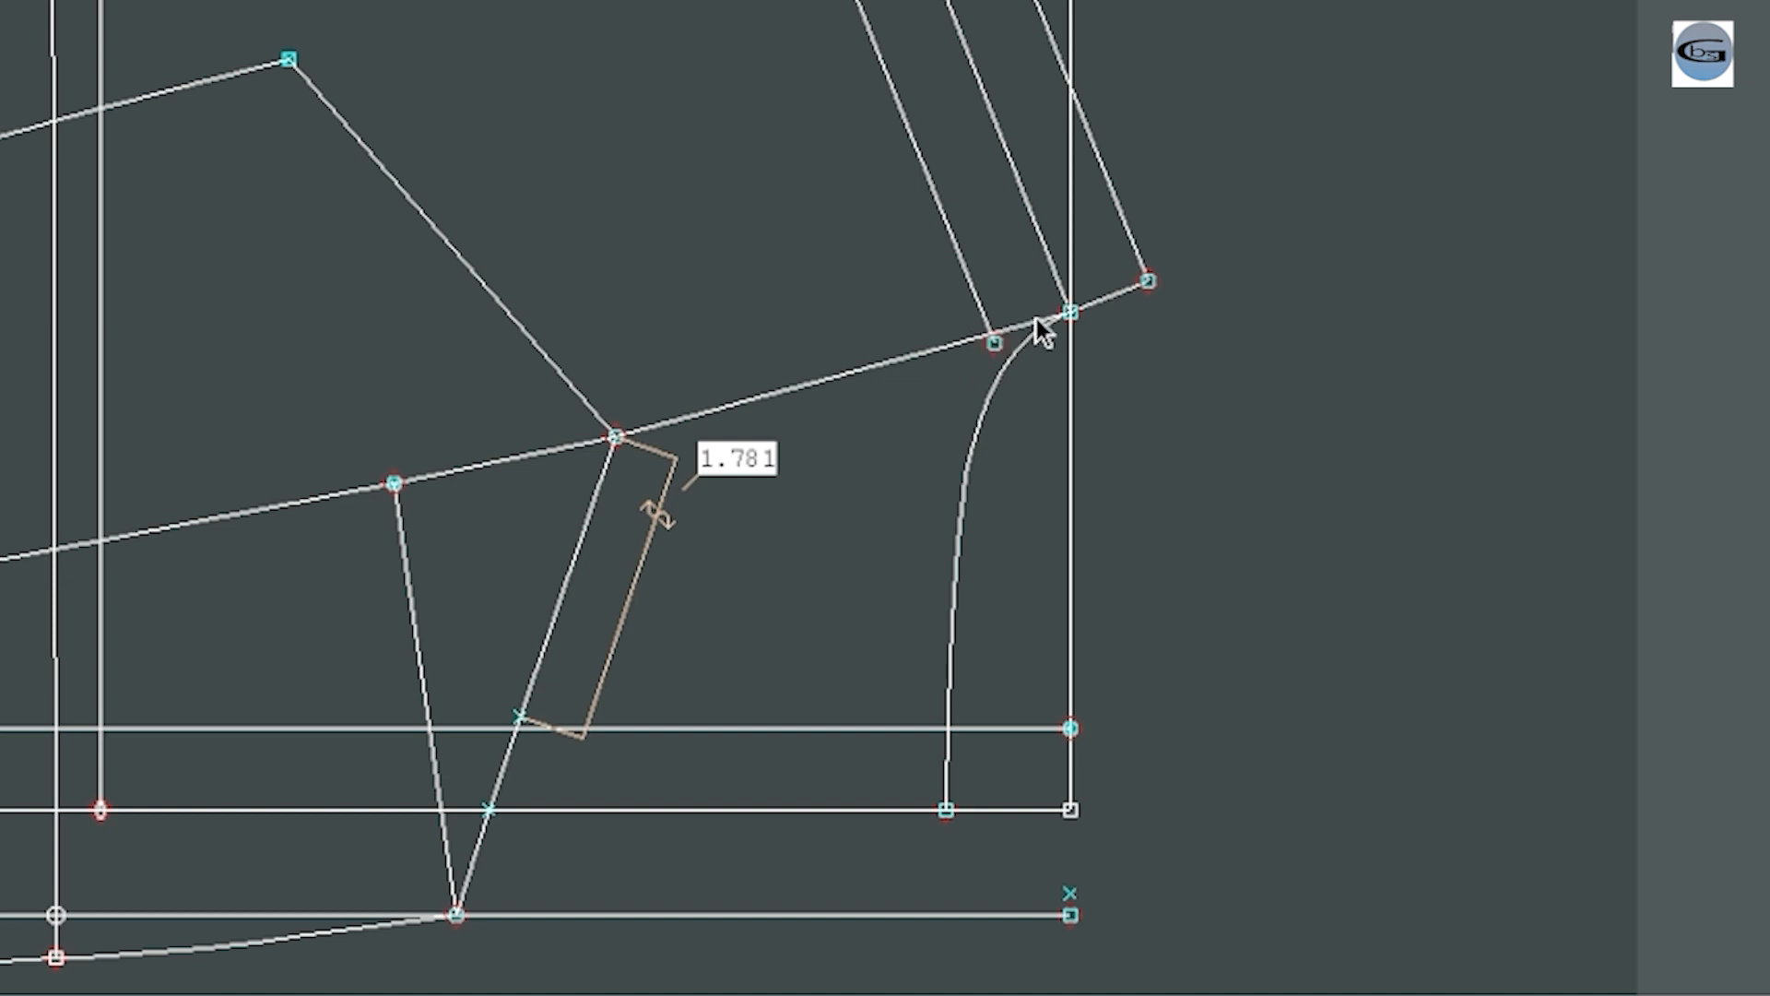
Replace the upper neck line with a straight line from the innermost shoulder line's neck end to the slanted line's upper end.
left_click(844, 368)
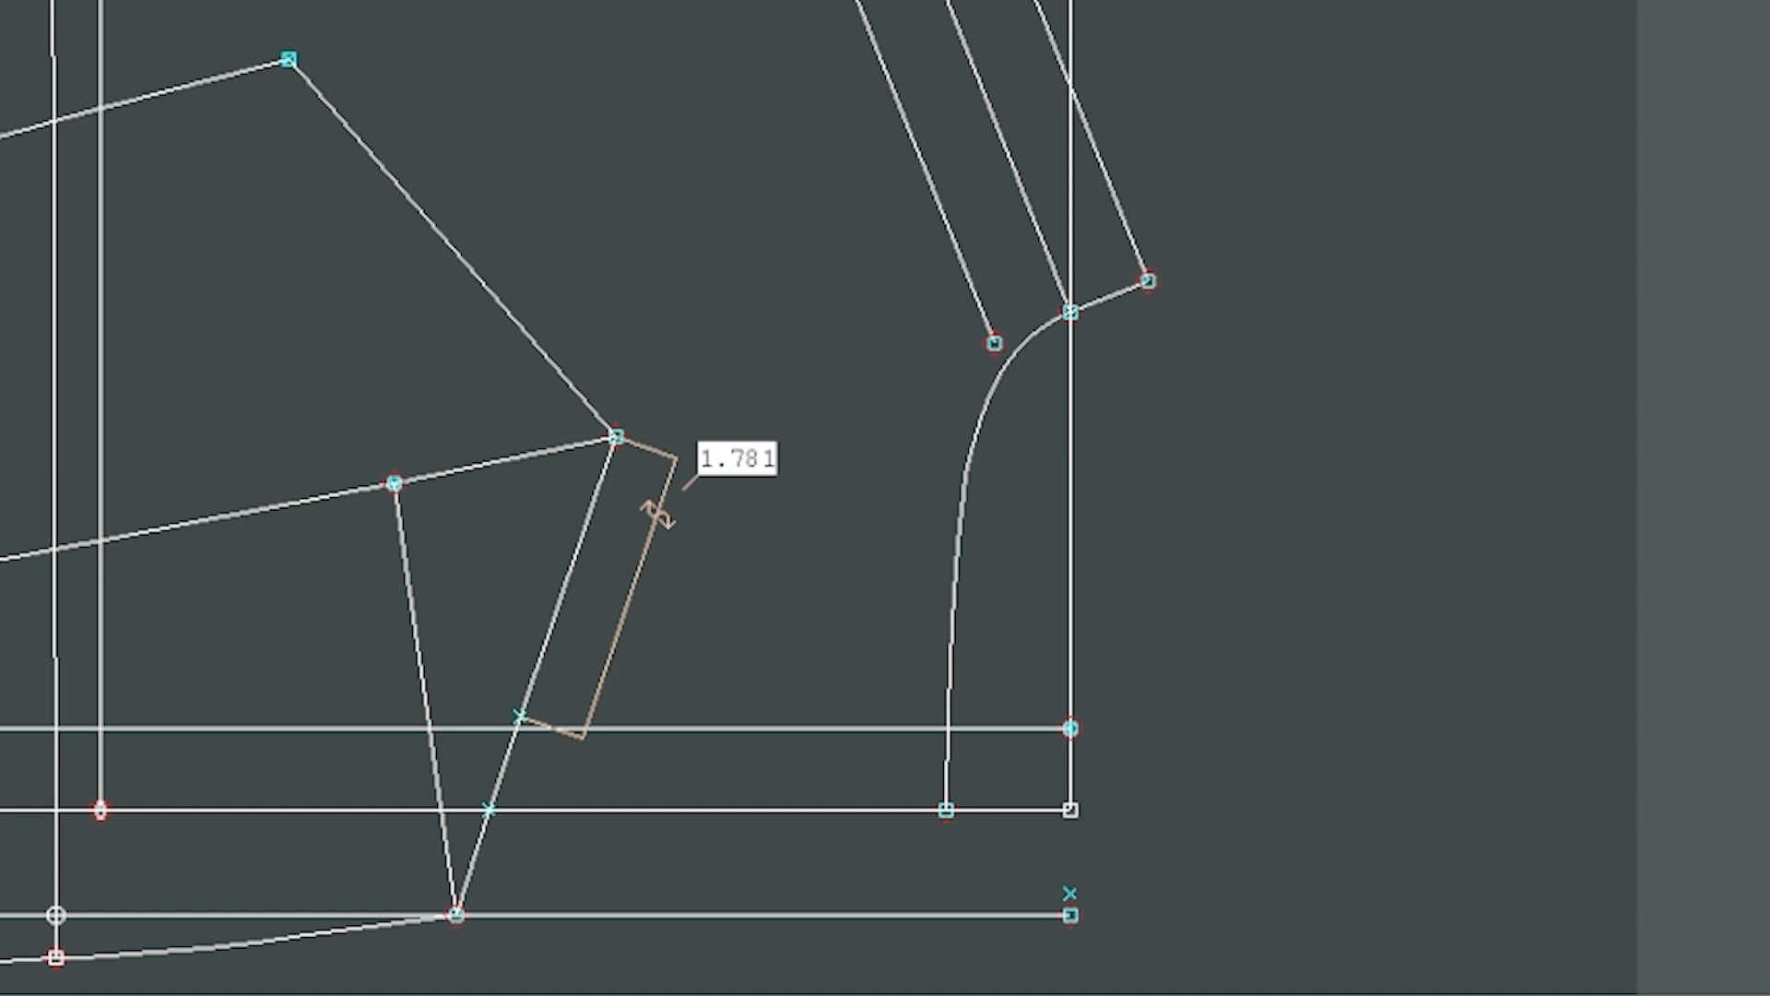
left_click(994, 344)
left_click(616, 438)
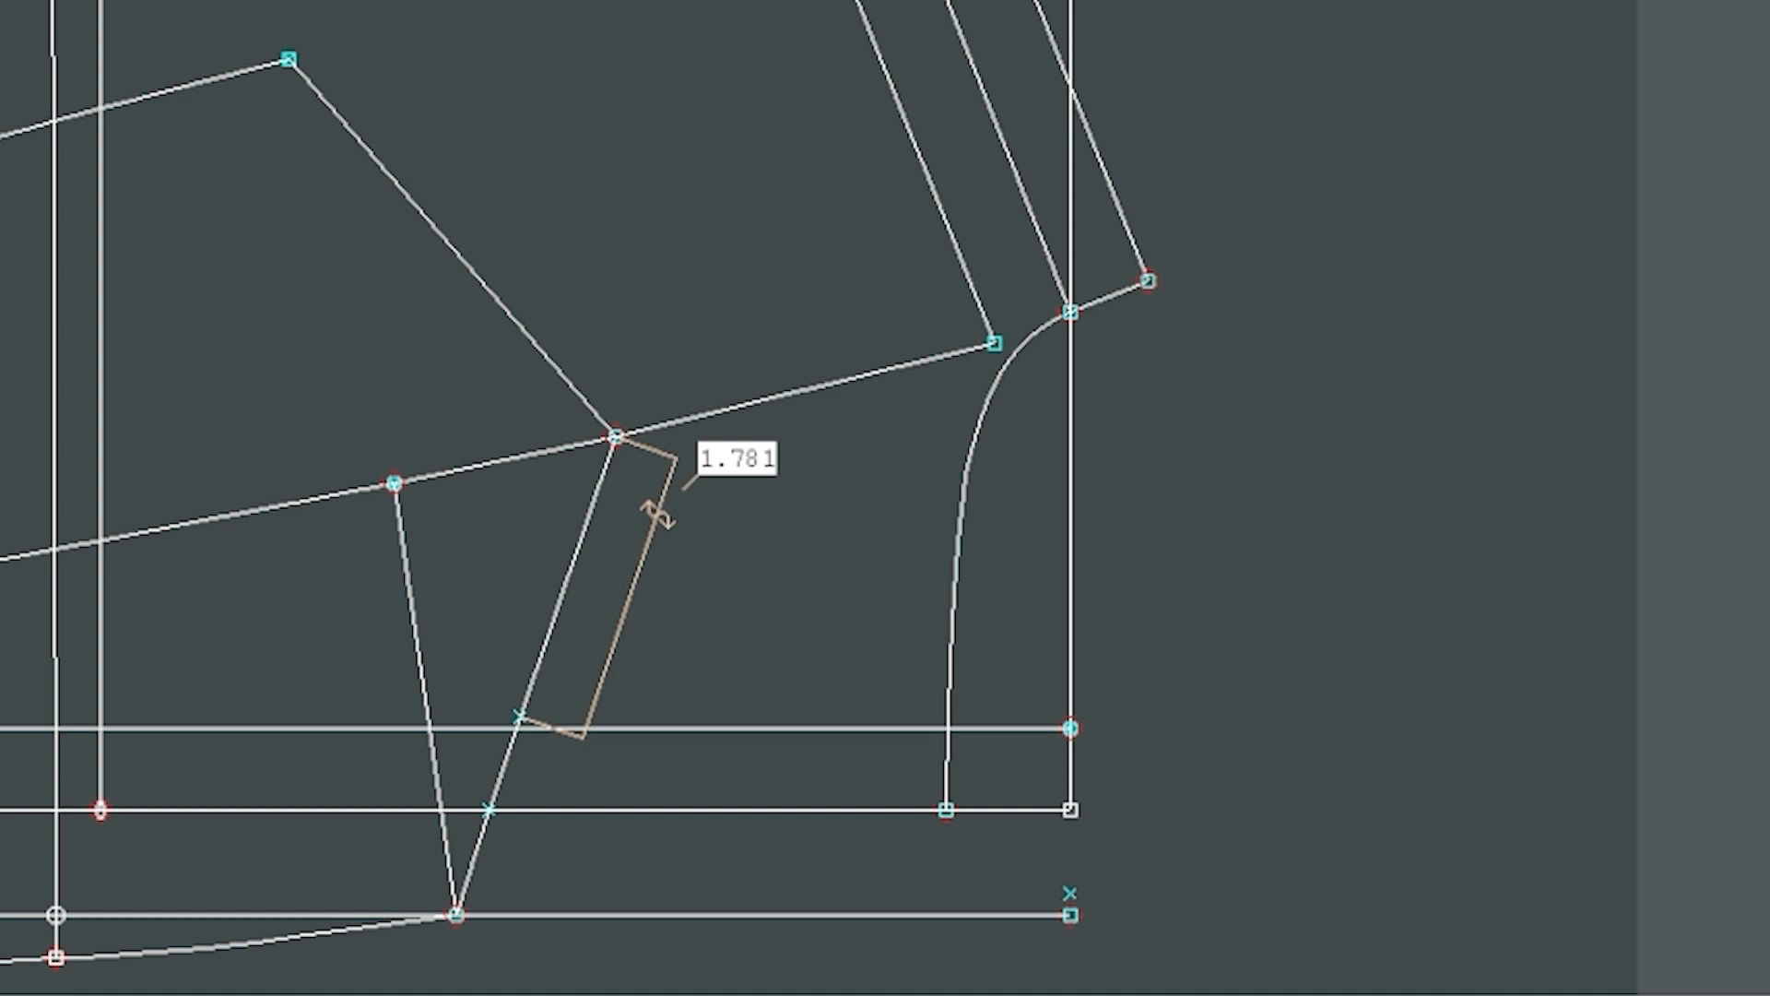
Dimension the new straight neck line, the short segment between the two outer shoulder lines' neck ends, and the back neck curve.
left_click(618, 438)
left_click(993, 344)
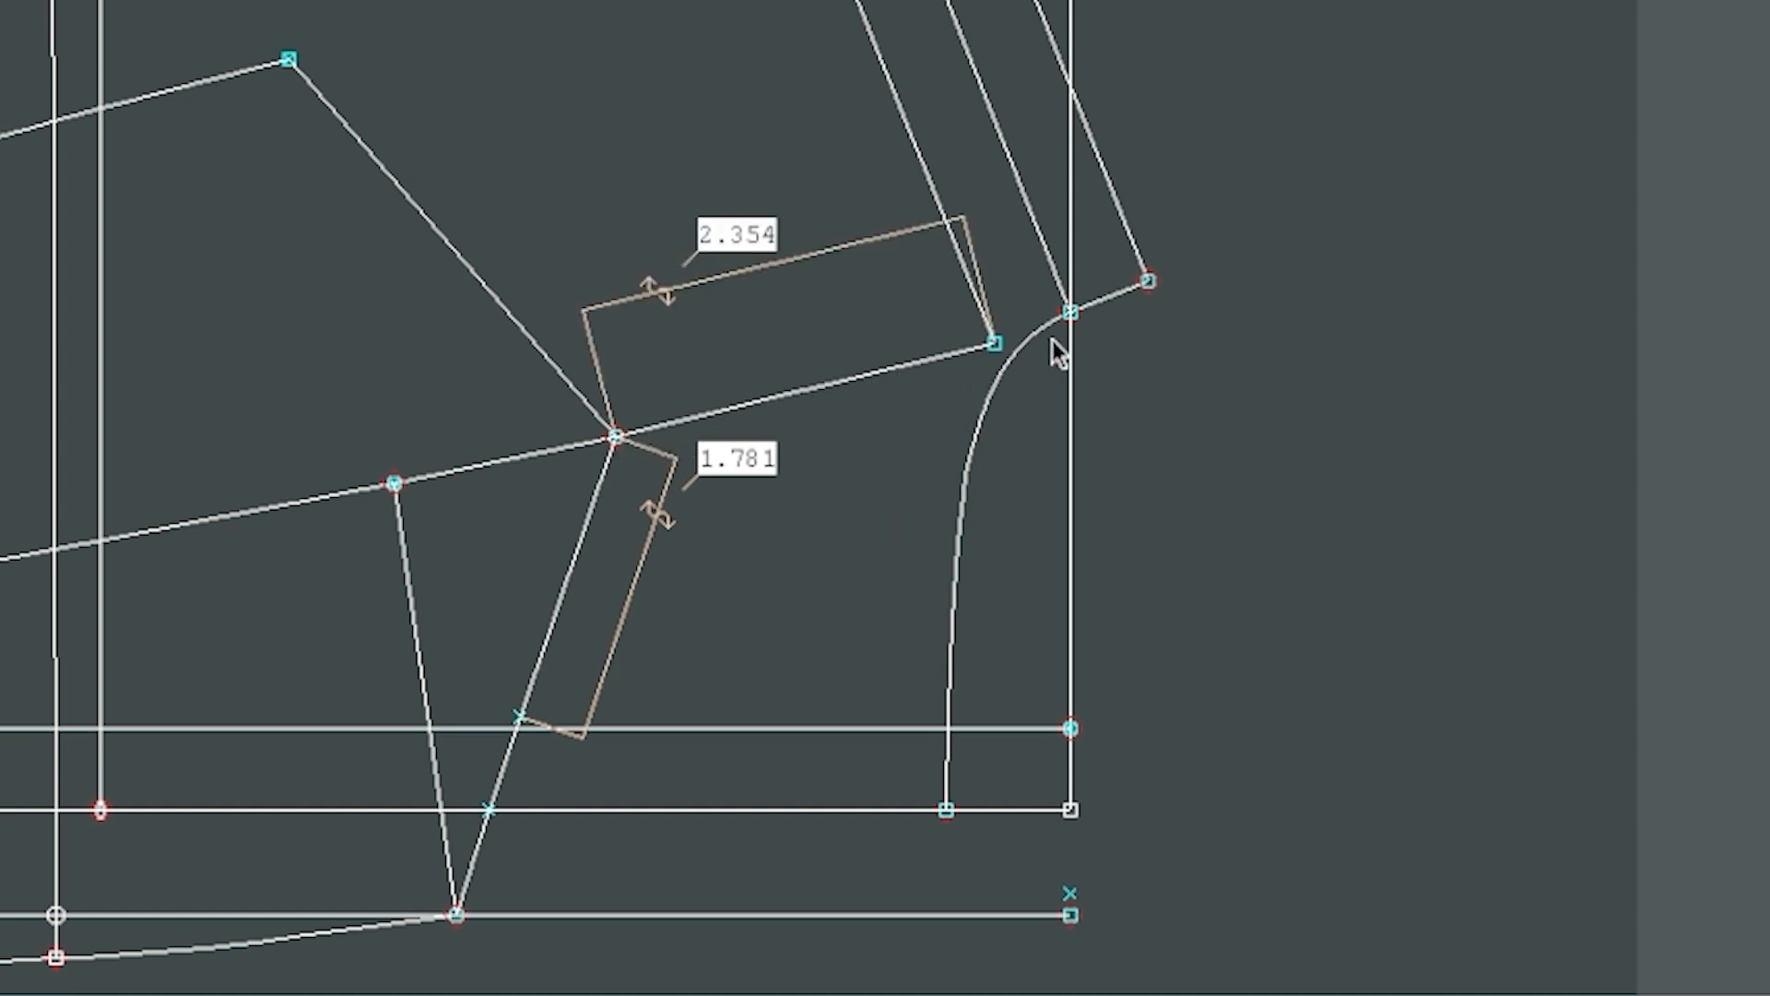
left_click(1147, 279)
left_click(1070, 313)
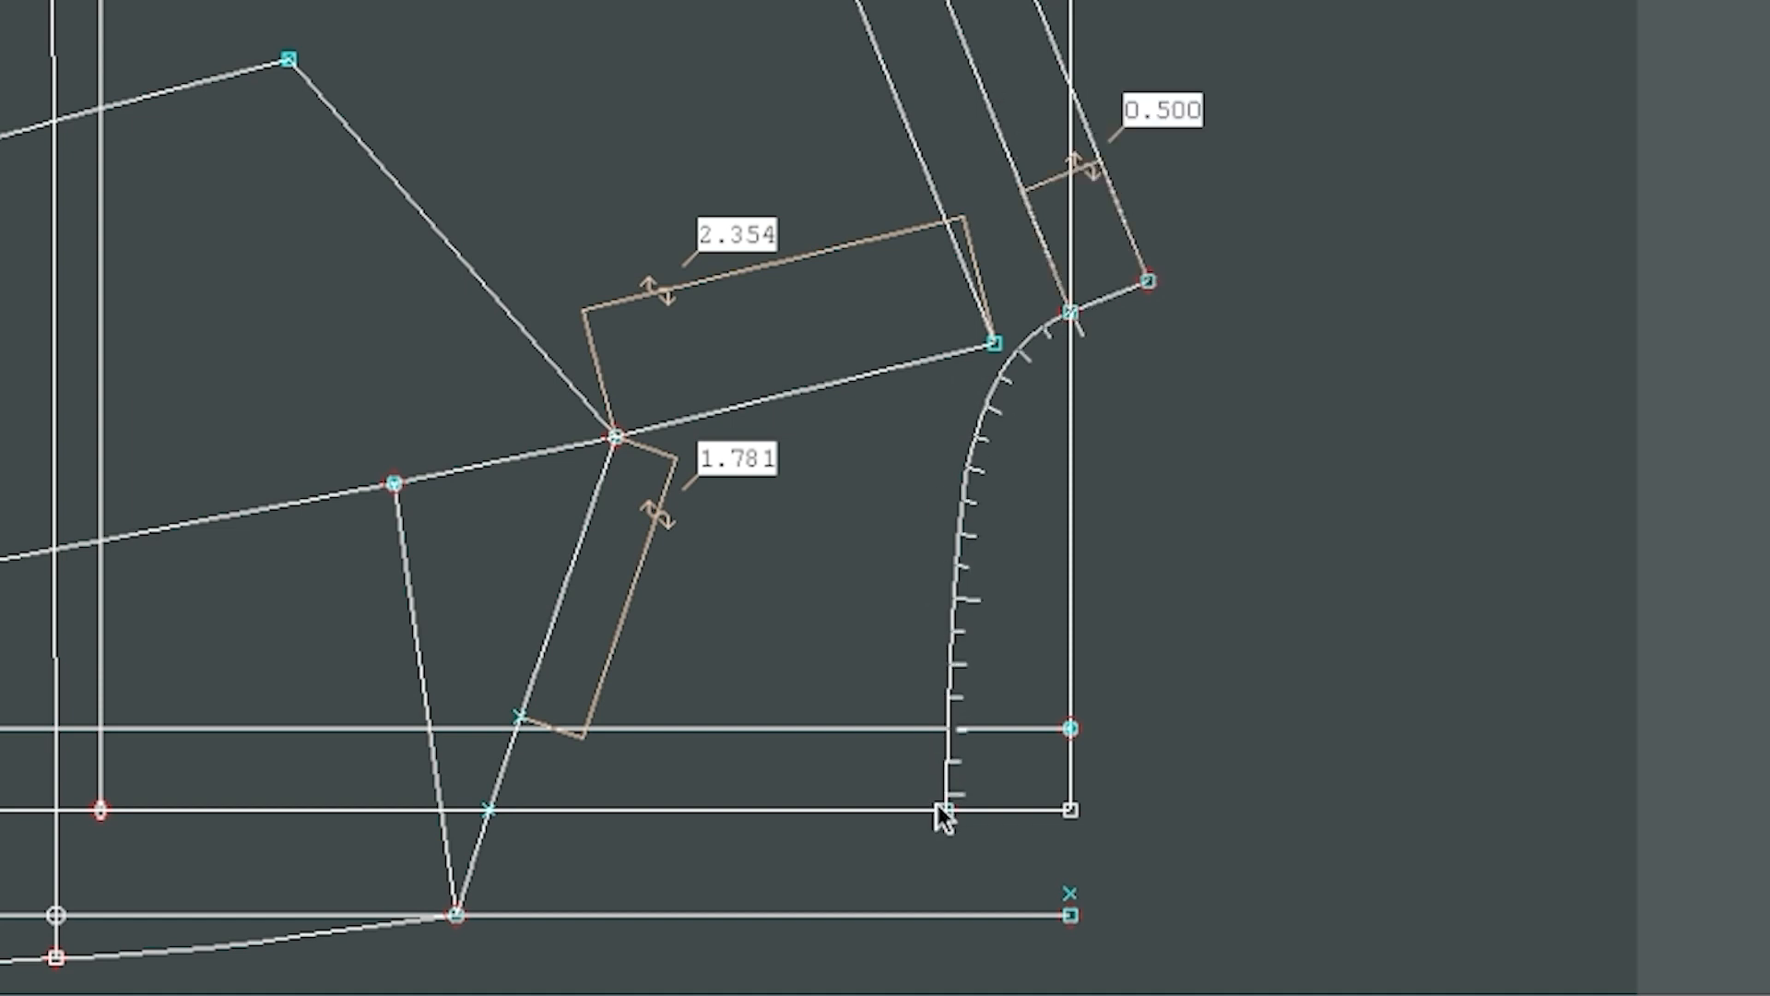
left_click(939, 806)
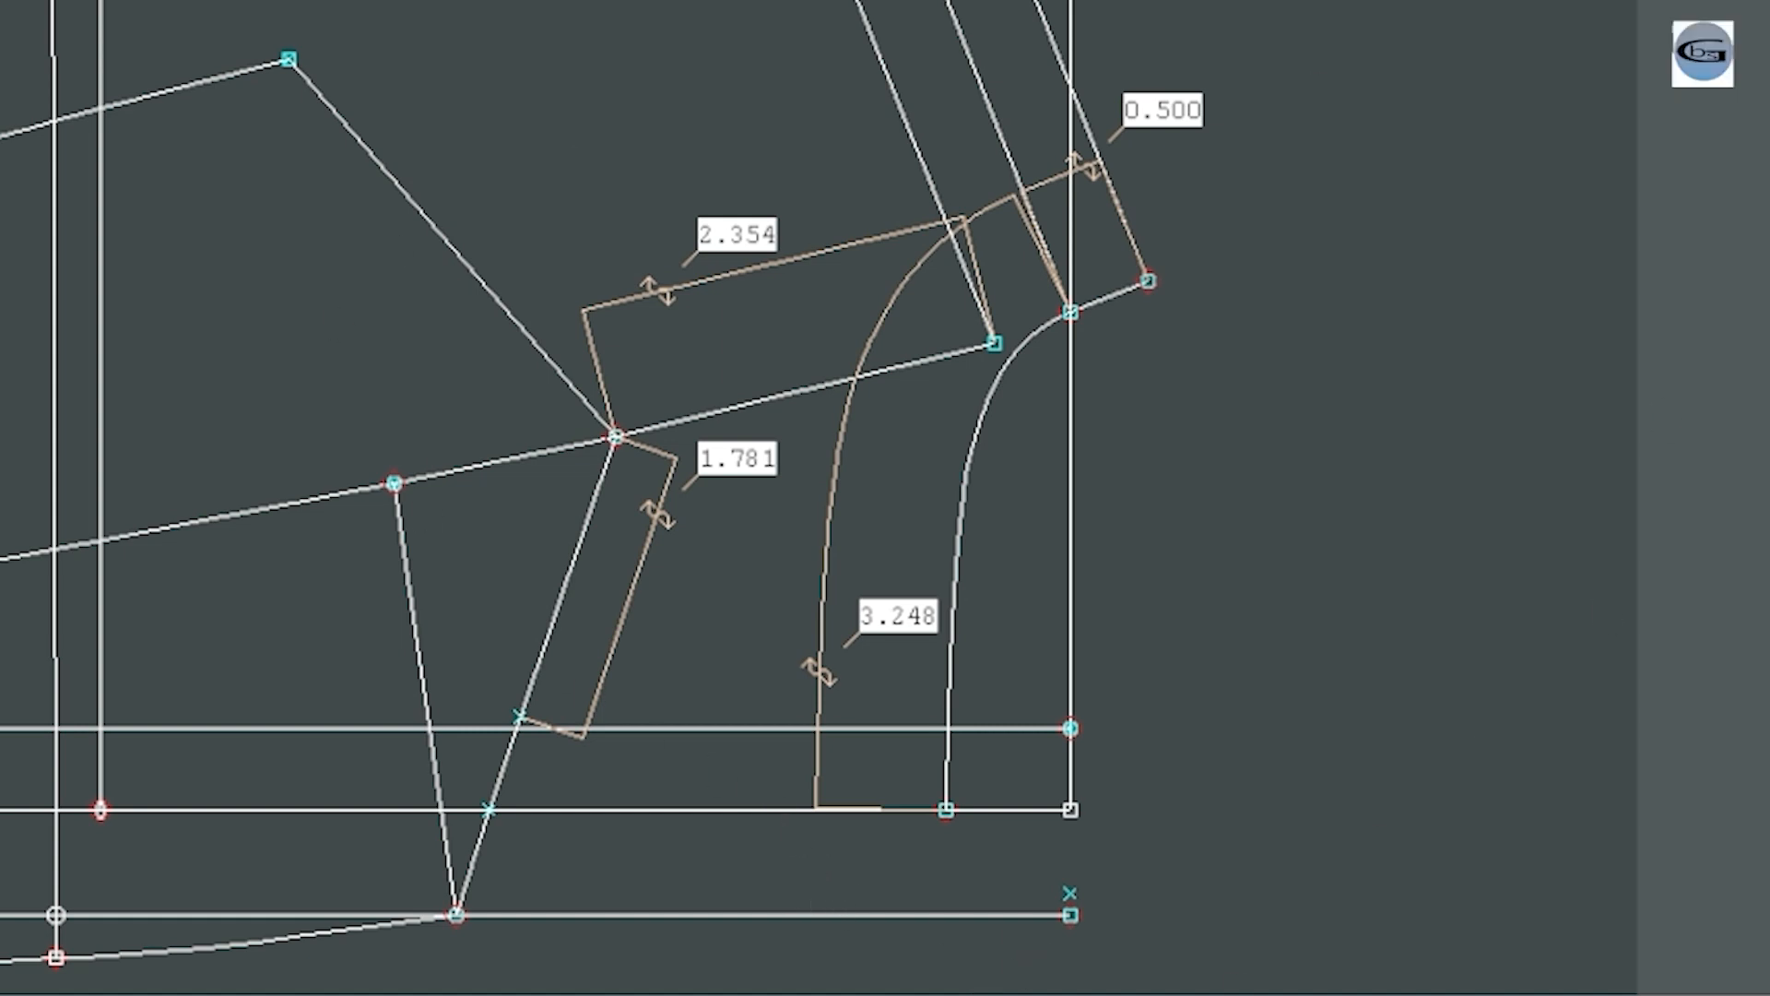
Switch to Calculator, add 1.781, 2.354, 0.5 and 3.248, and check the total against the blro1.PNG chart.
key("alt+Tab")
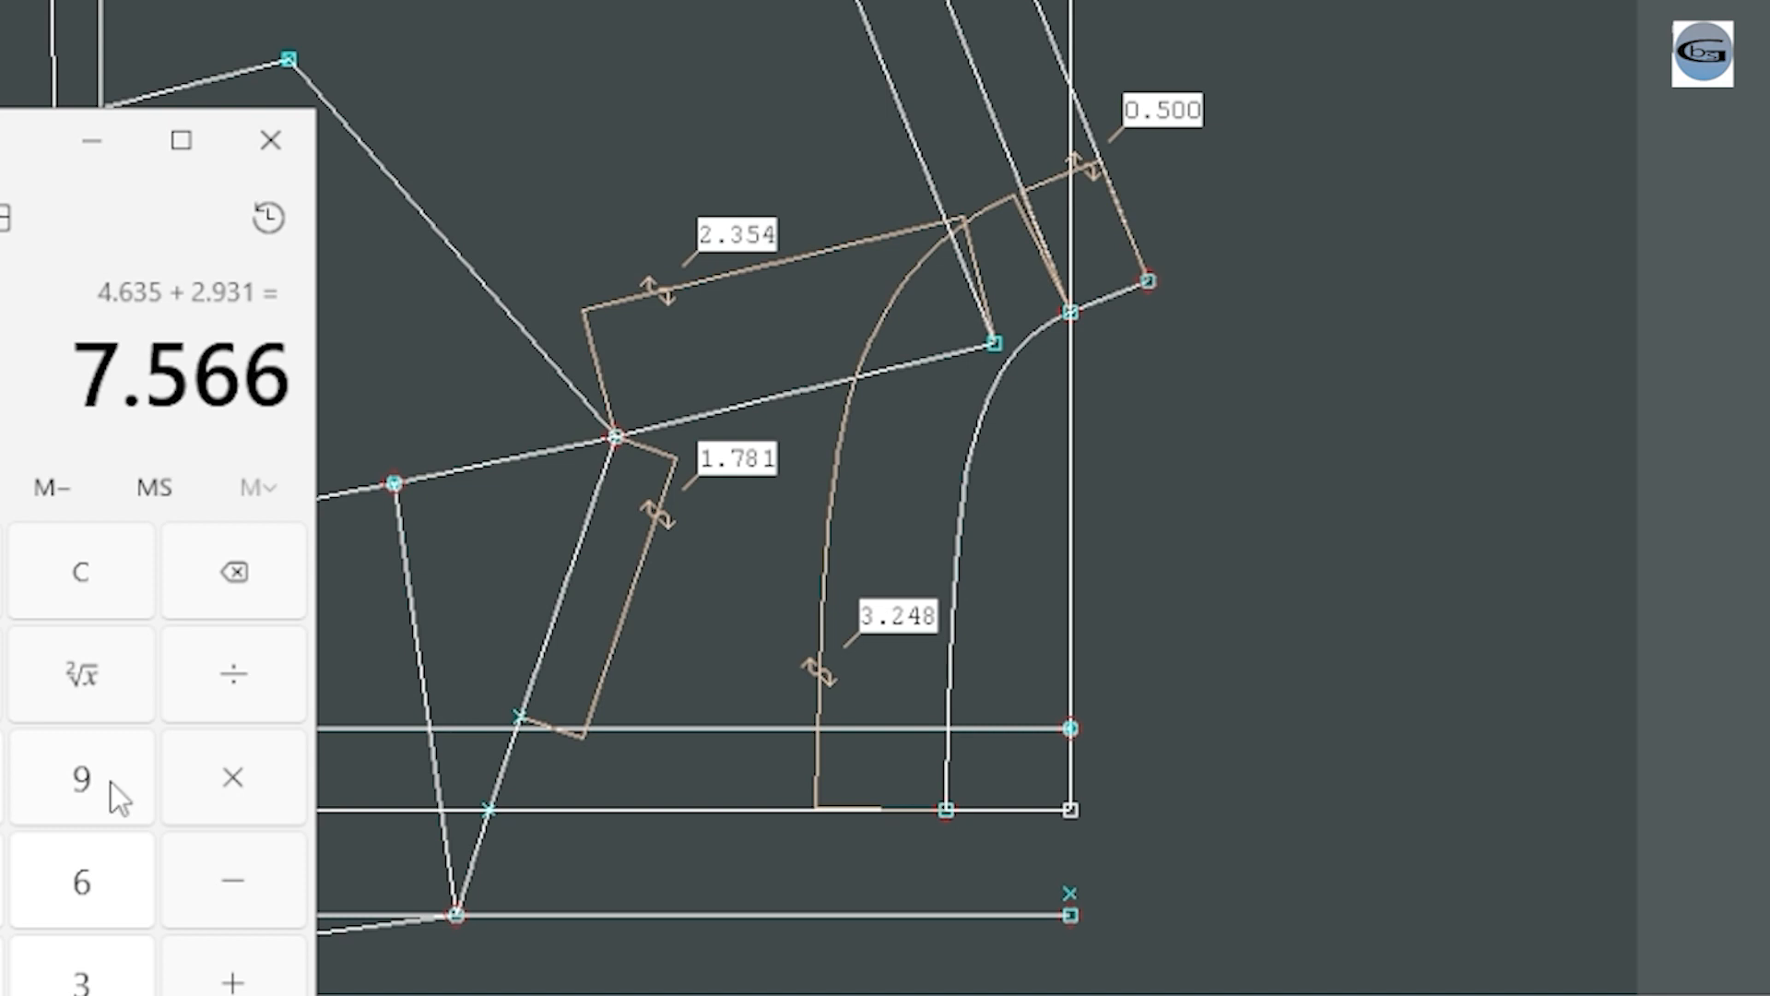
left_click(120, 576)
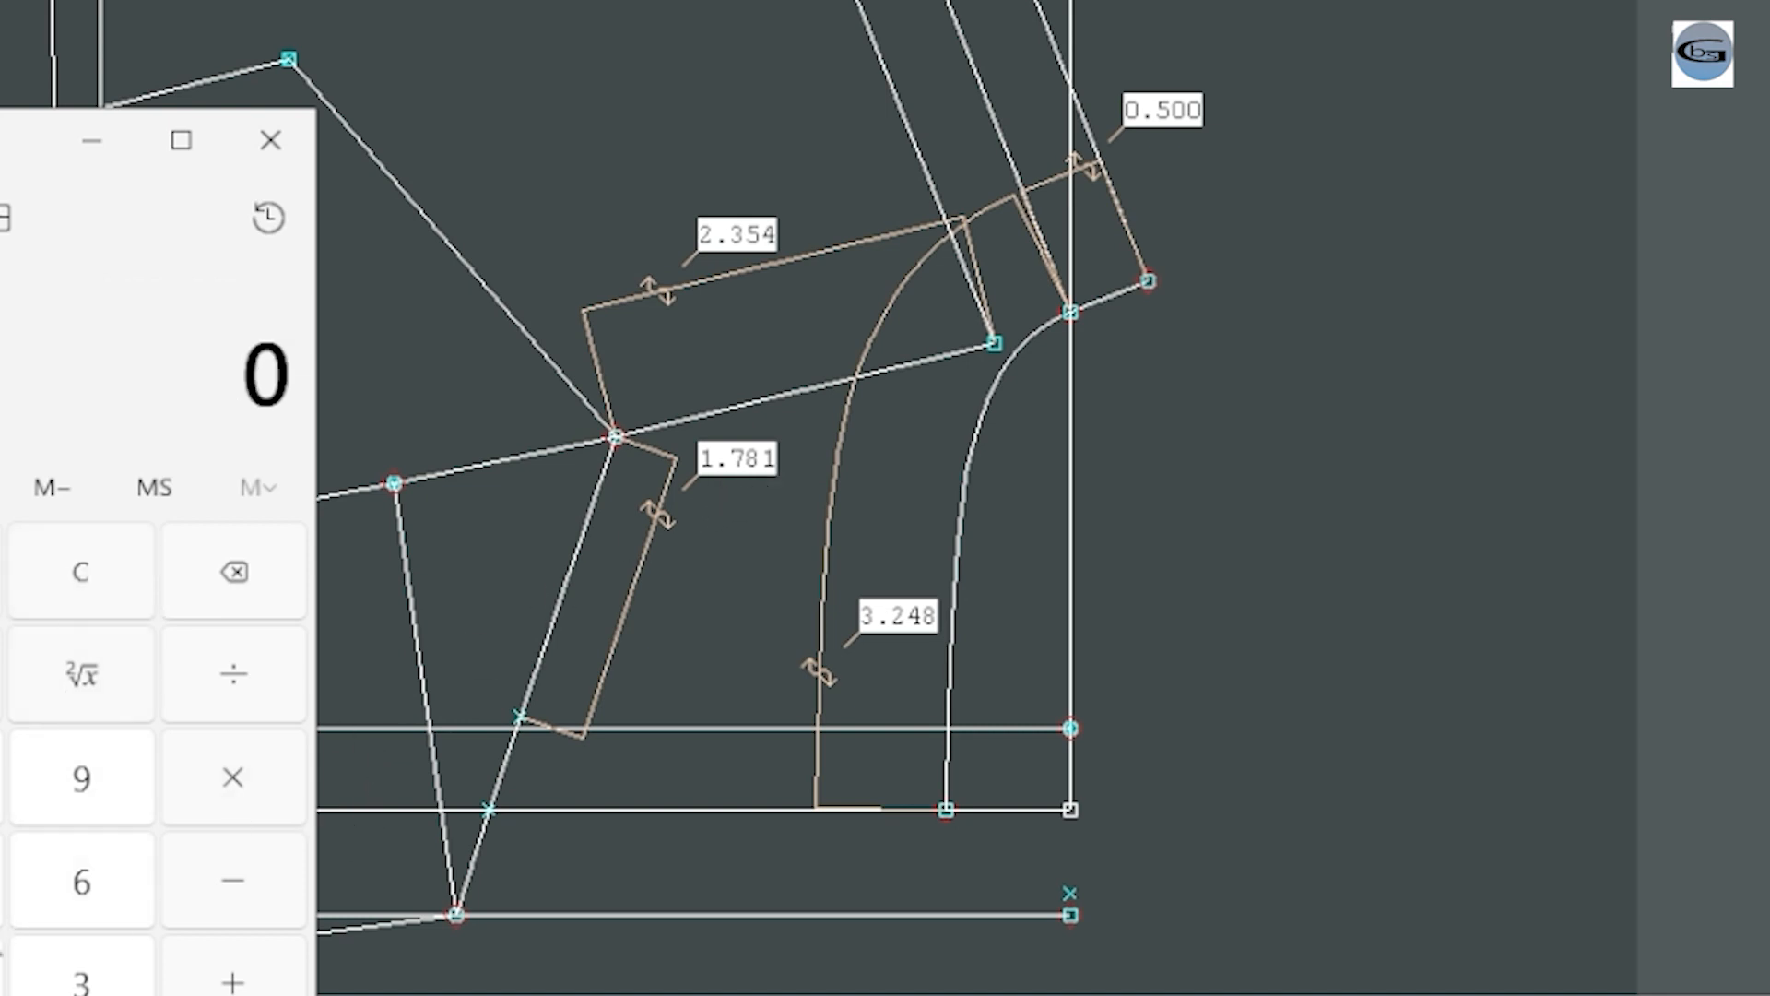
type("1.781")
left_click(226, 982)
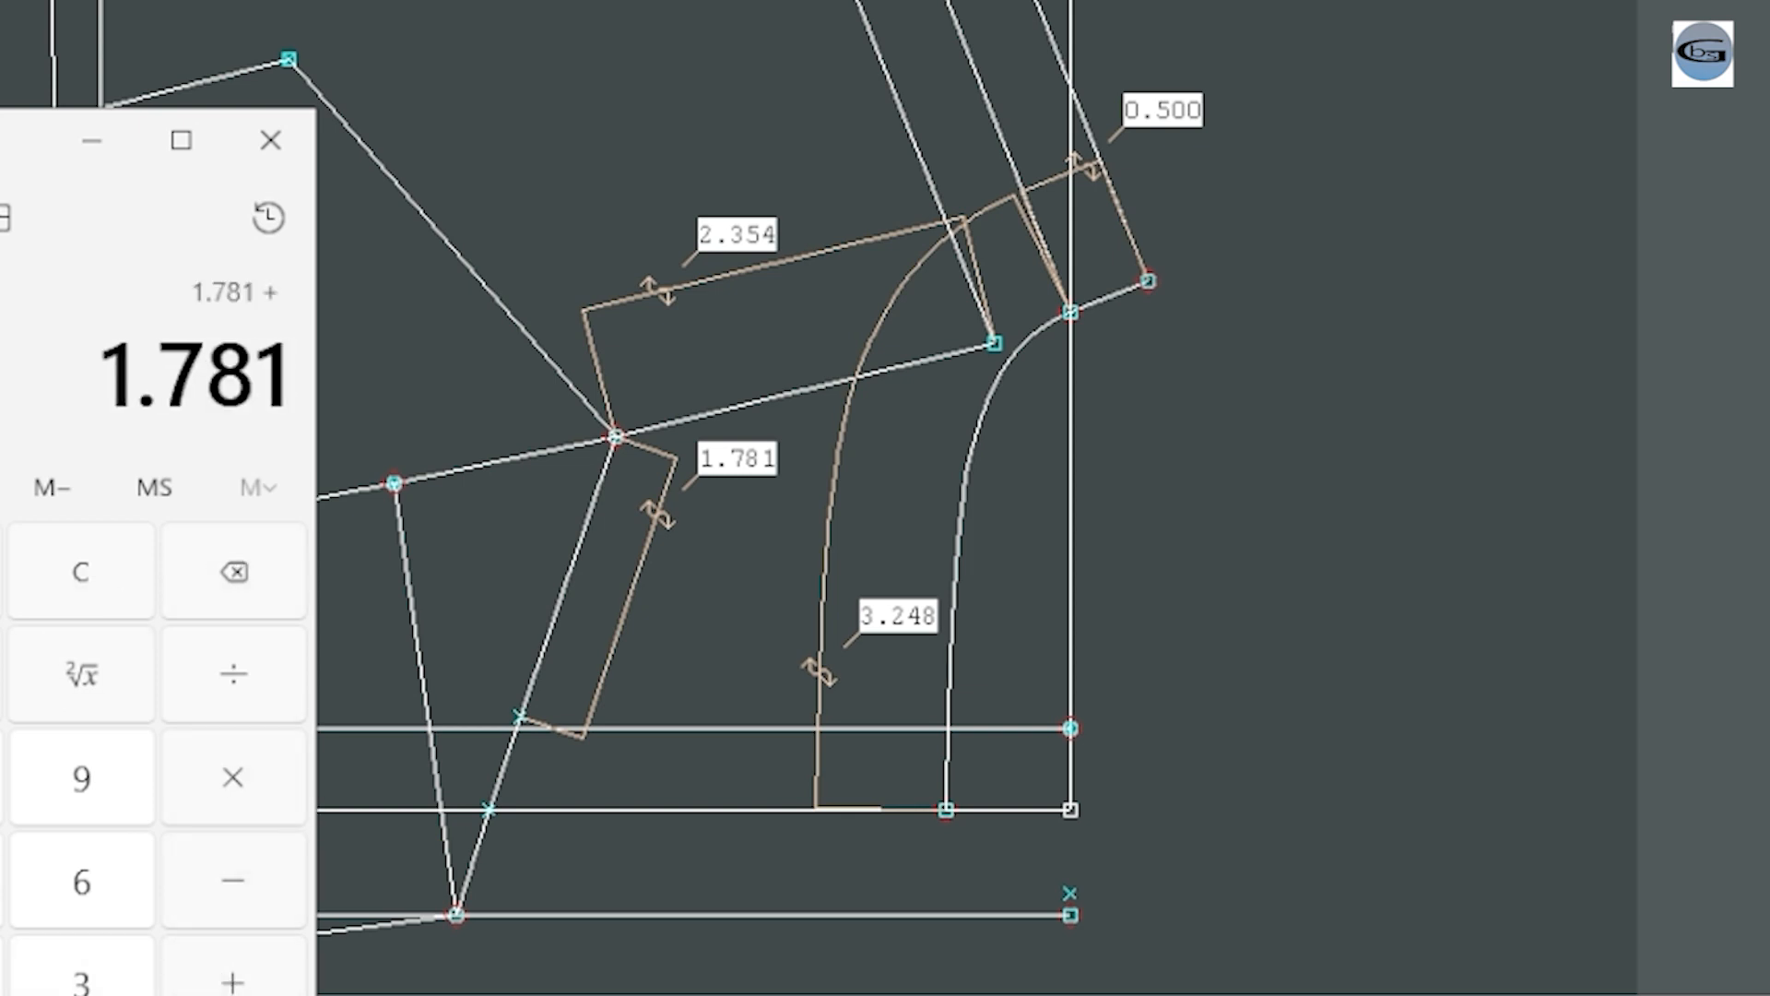
type("2.354")
left_click(226, 982)
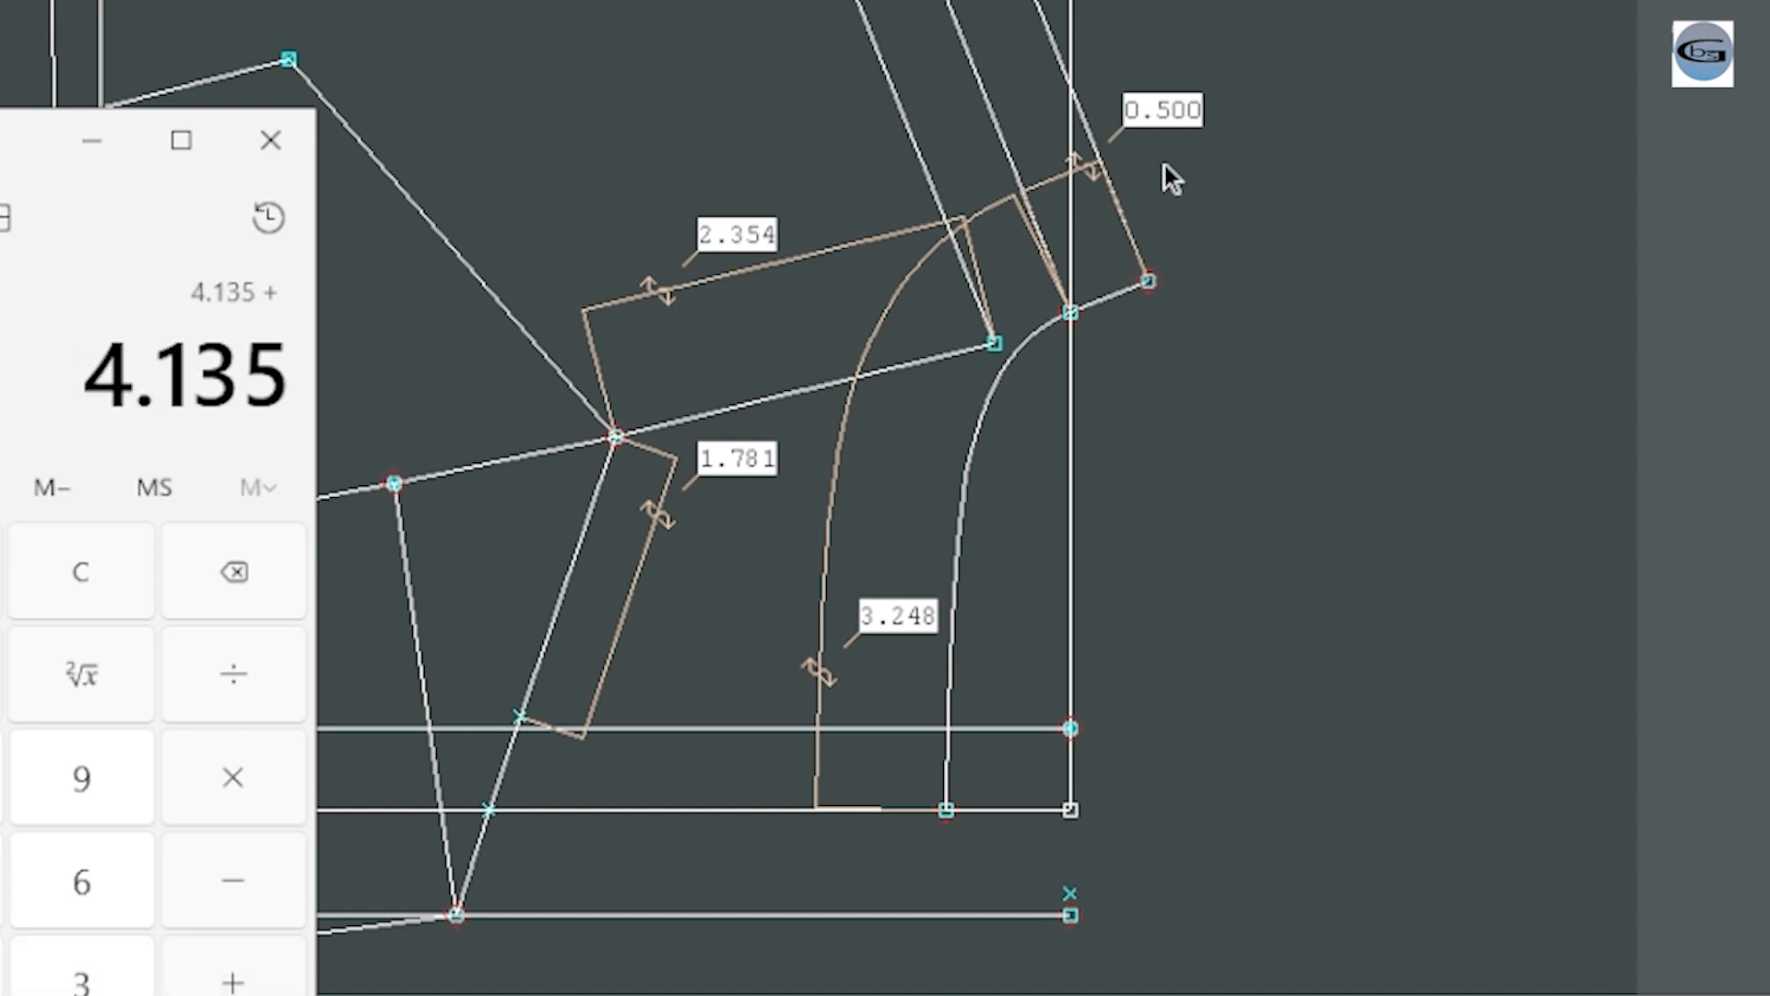
type(".")
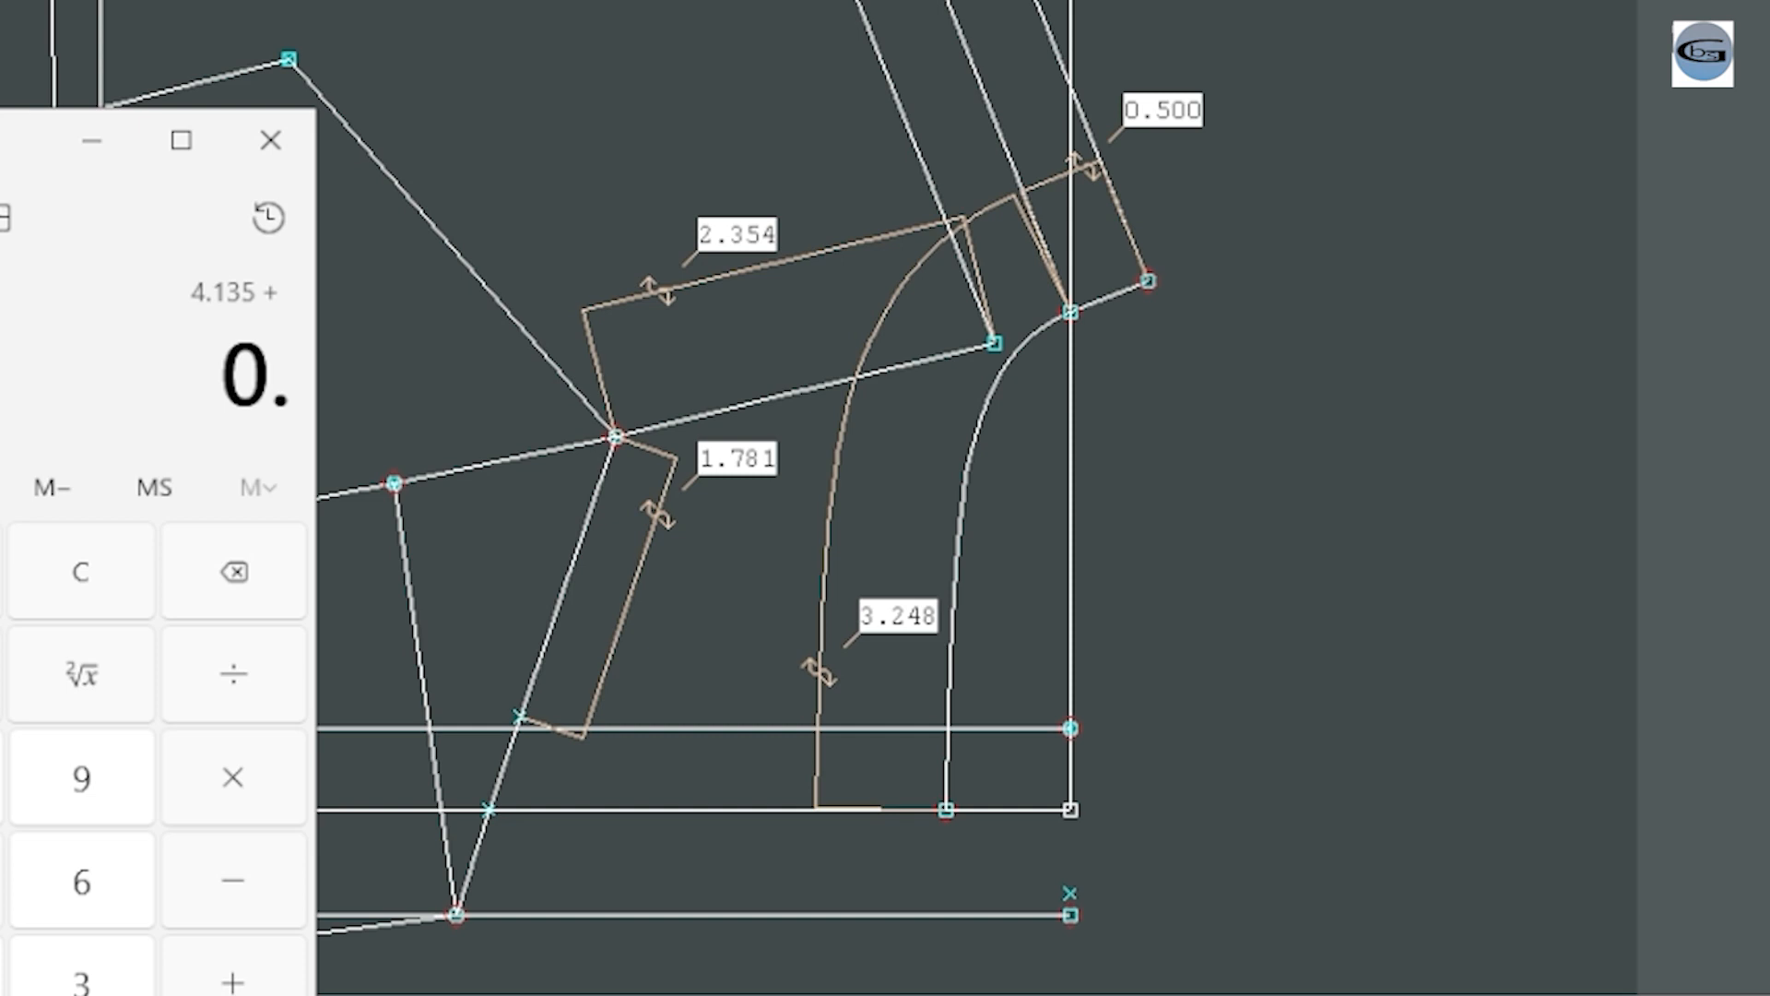
type("635")
key("plus")
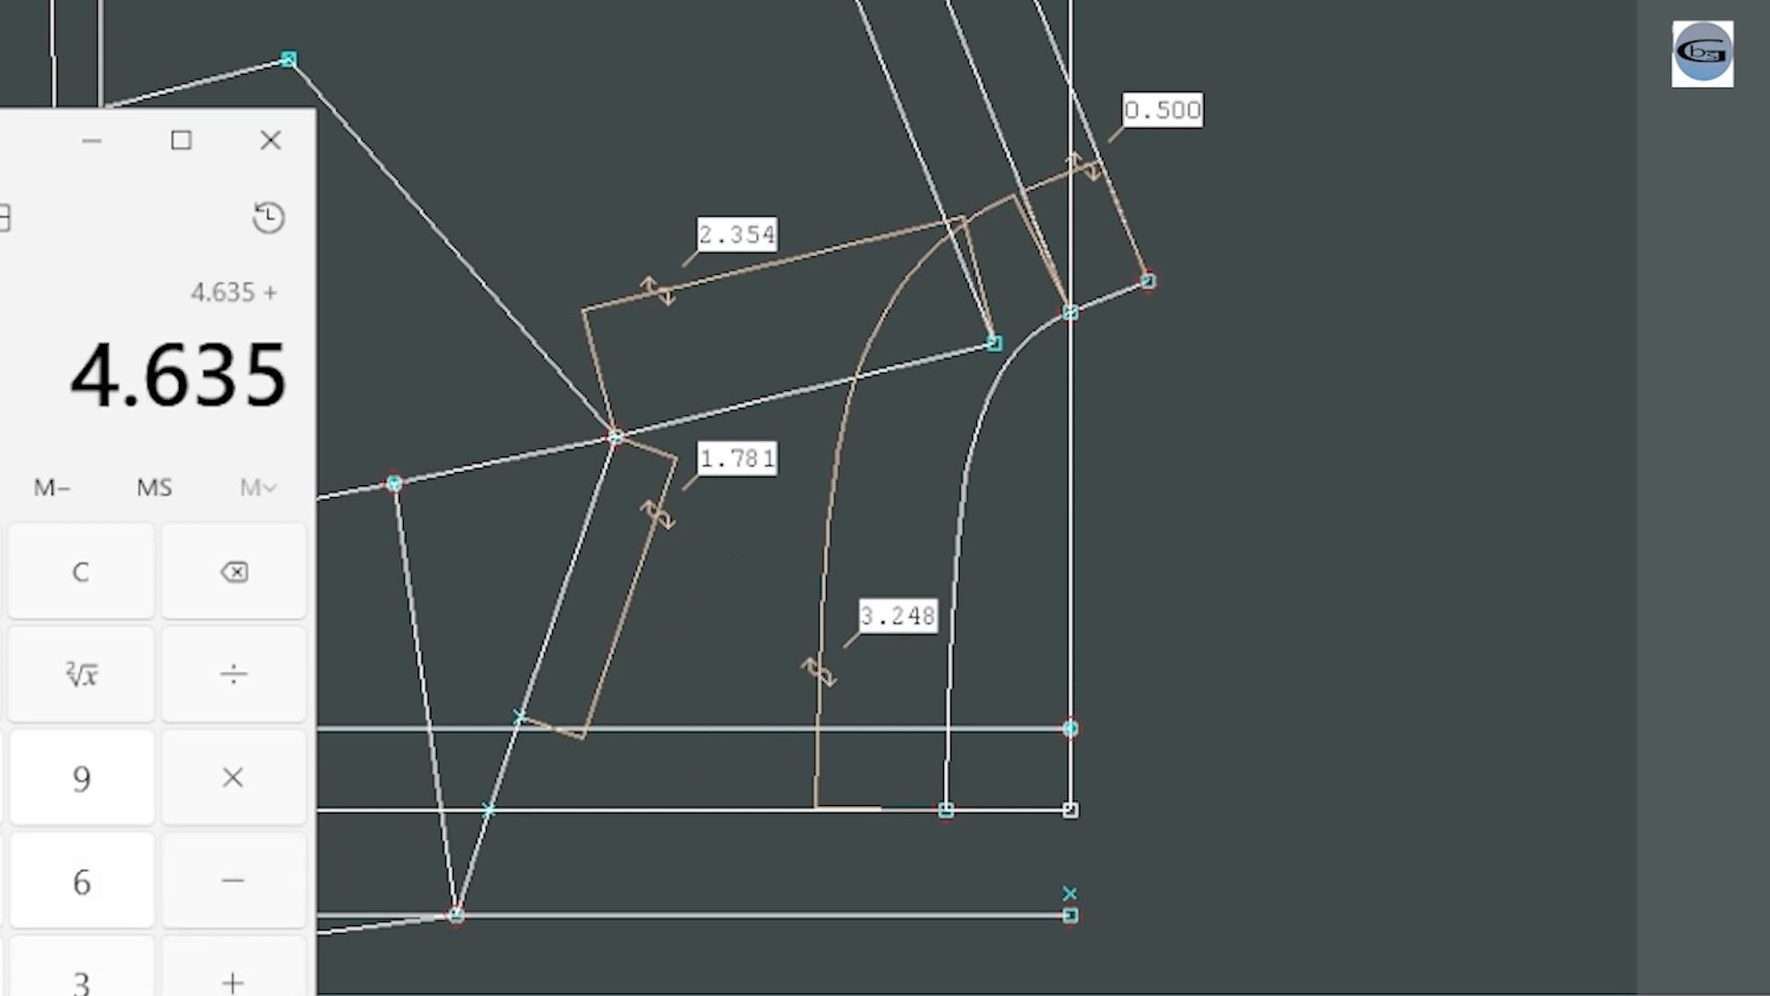
type("3.24")
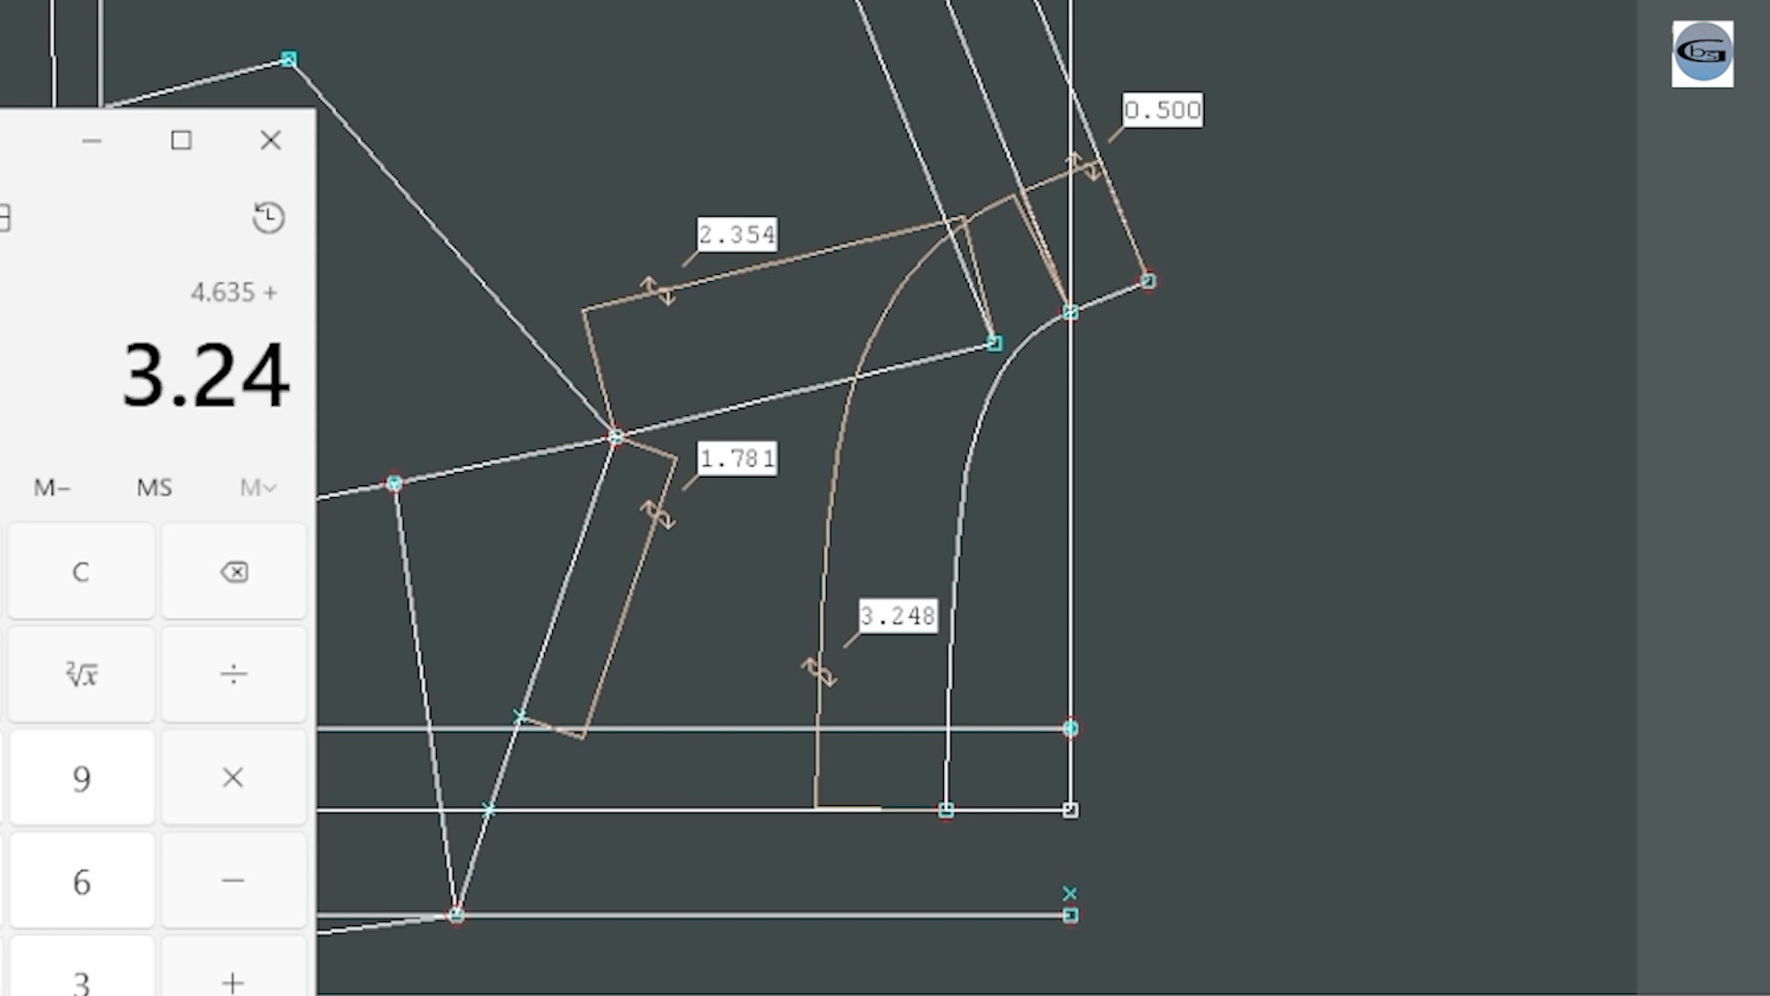
type("8")
key("Return")
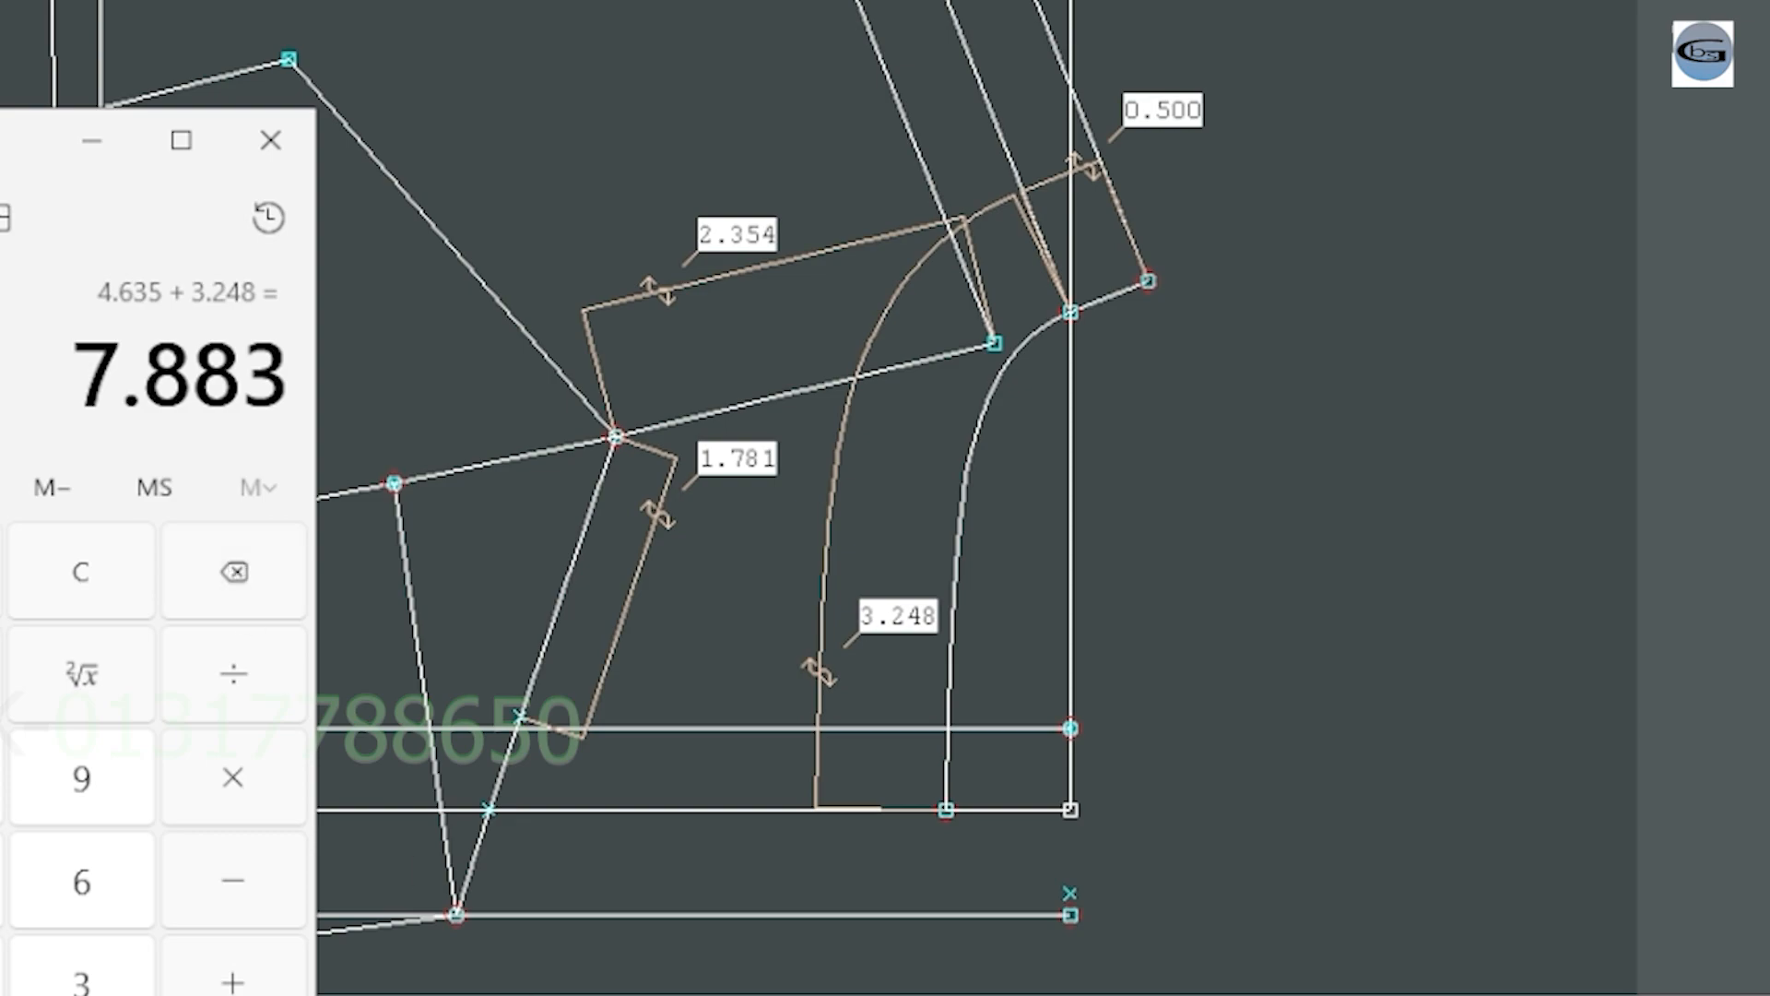
left_click(928, 931)
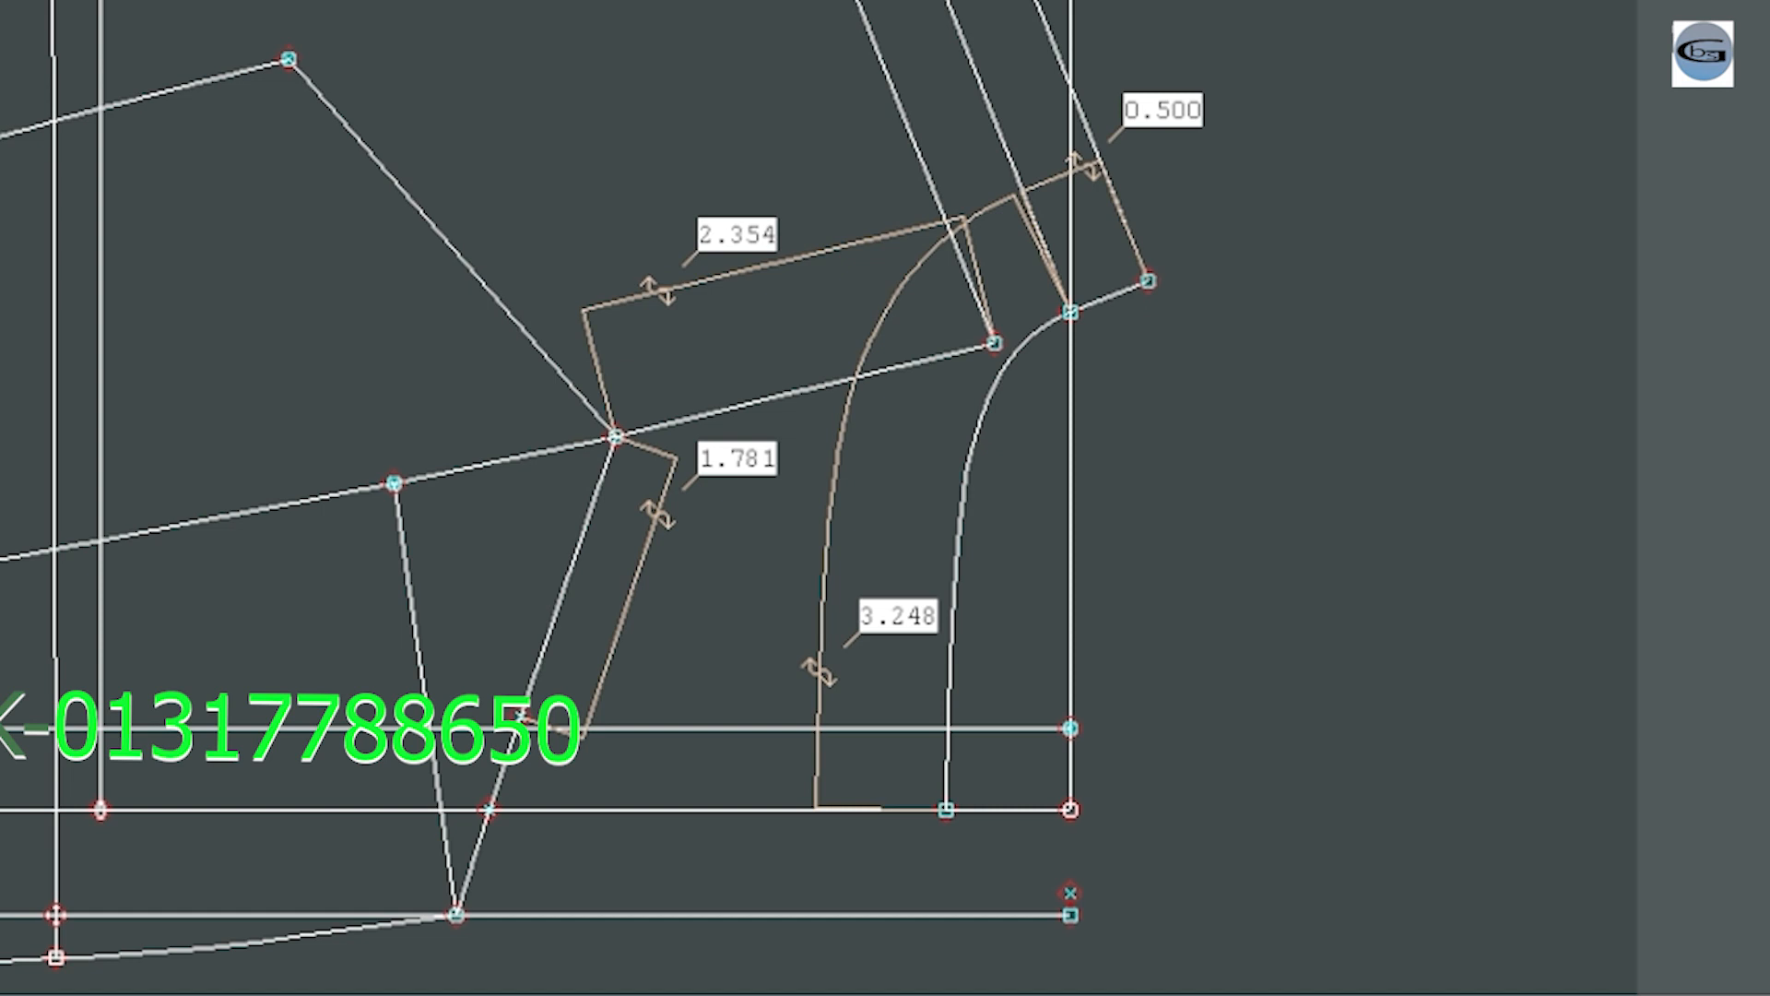
Move the neck ends of all three shoulder lines straight up together to lengthen the neckline.
left_click_drag(928, 225, 1193, 412)
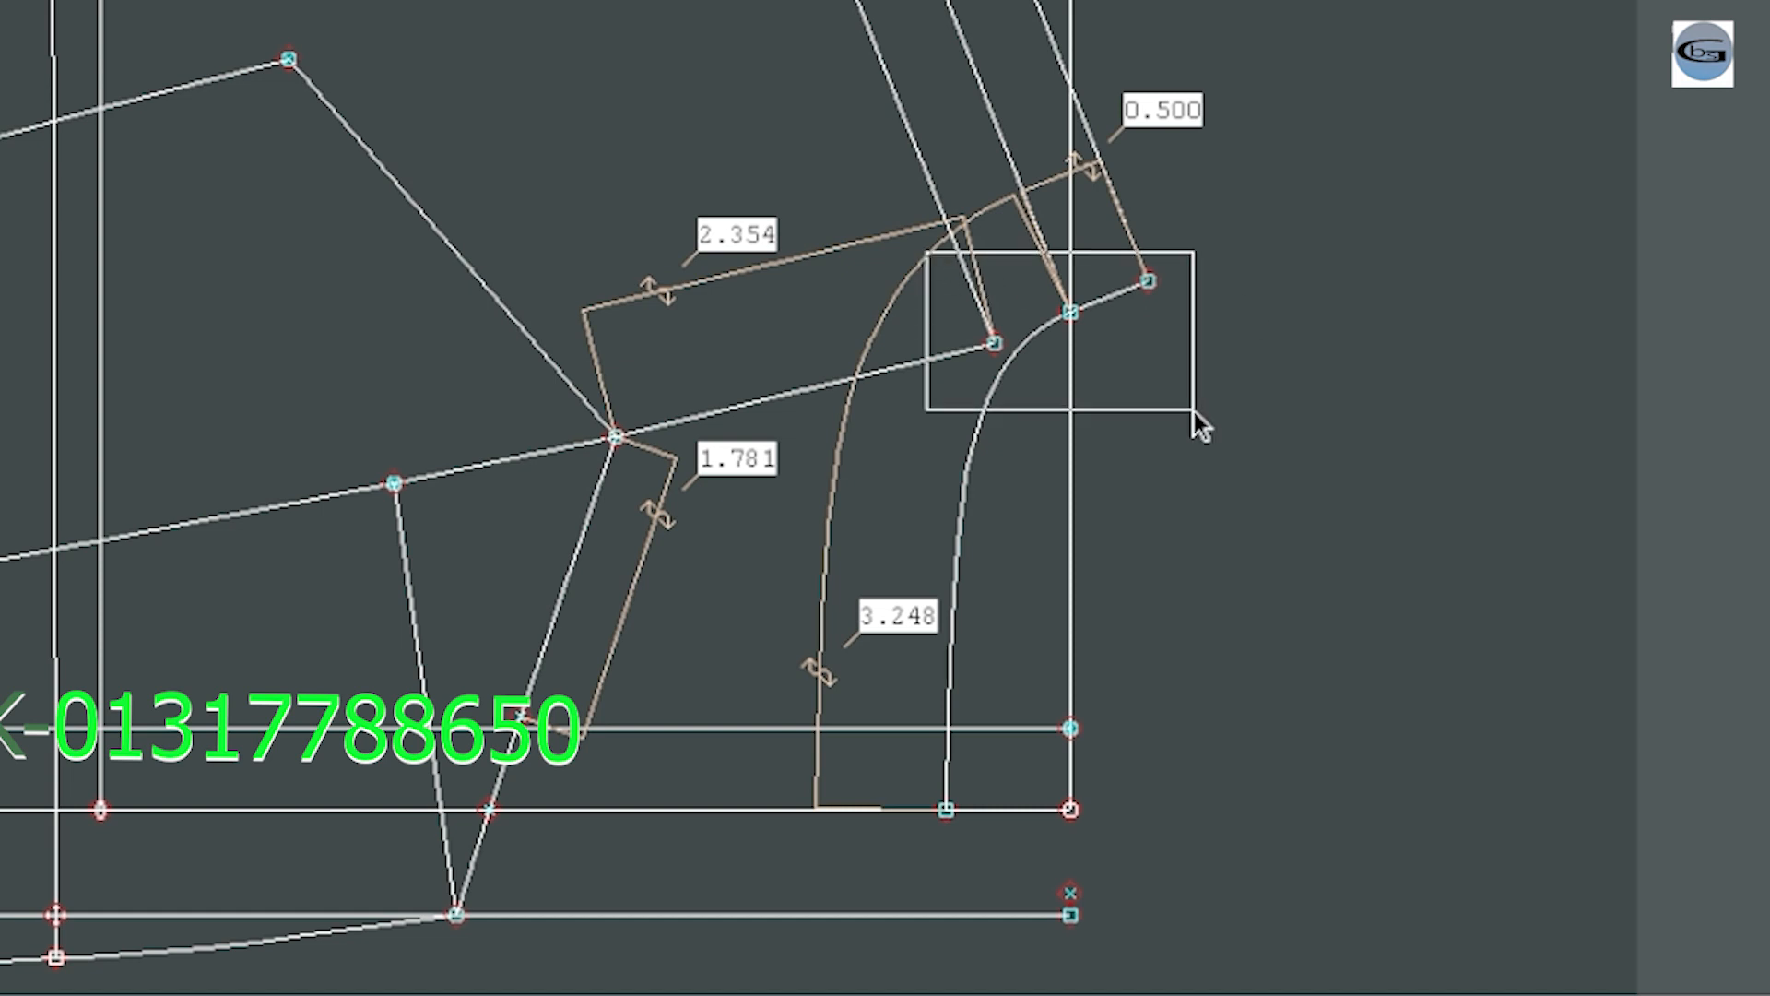
left_click(1148, 280)
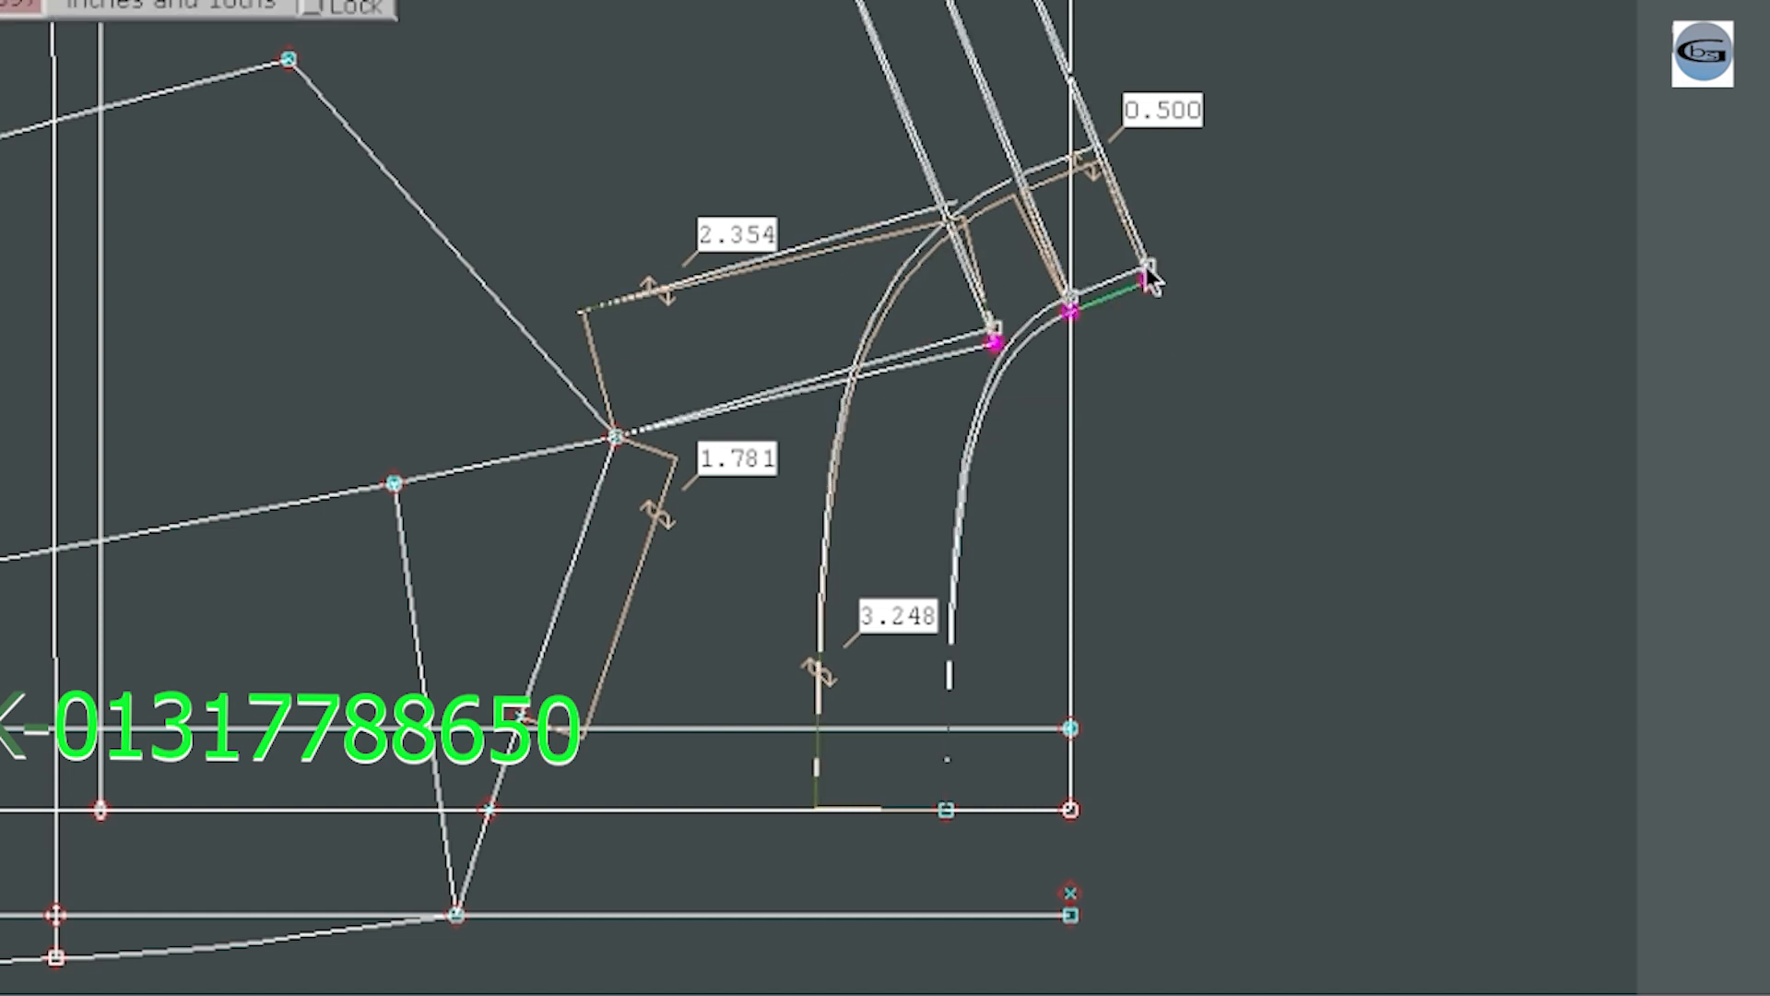
left_click(1141, 367)
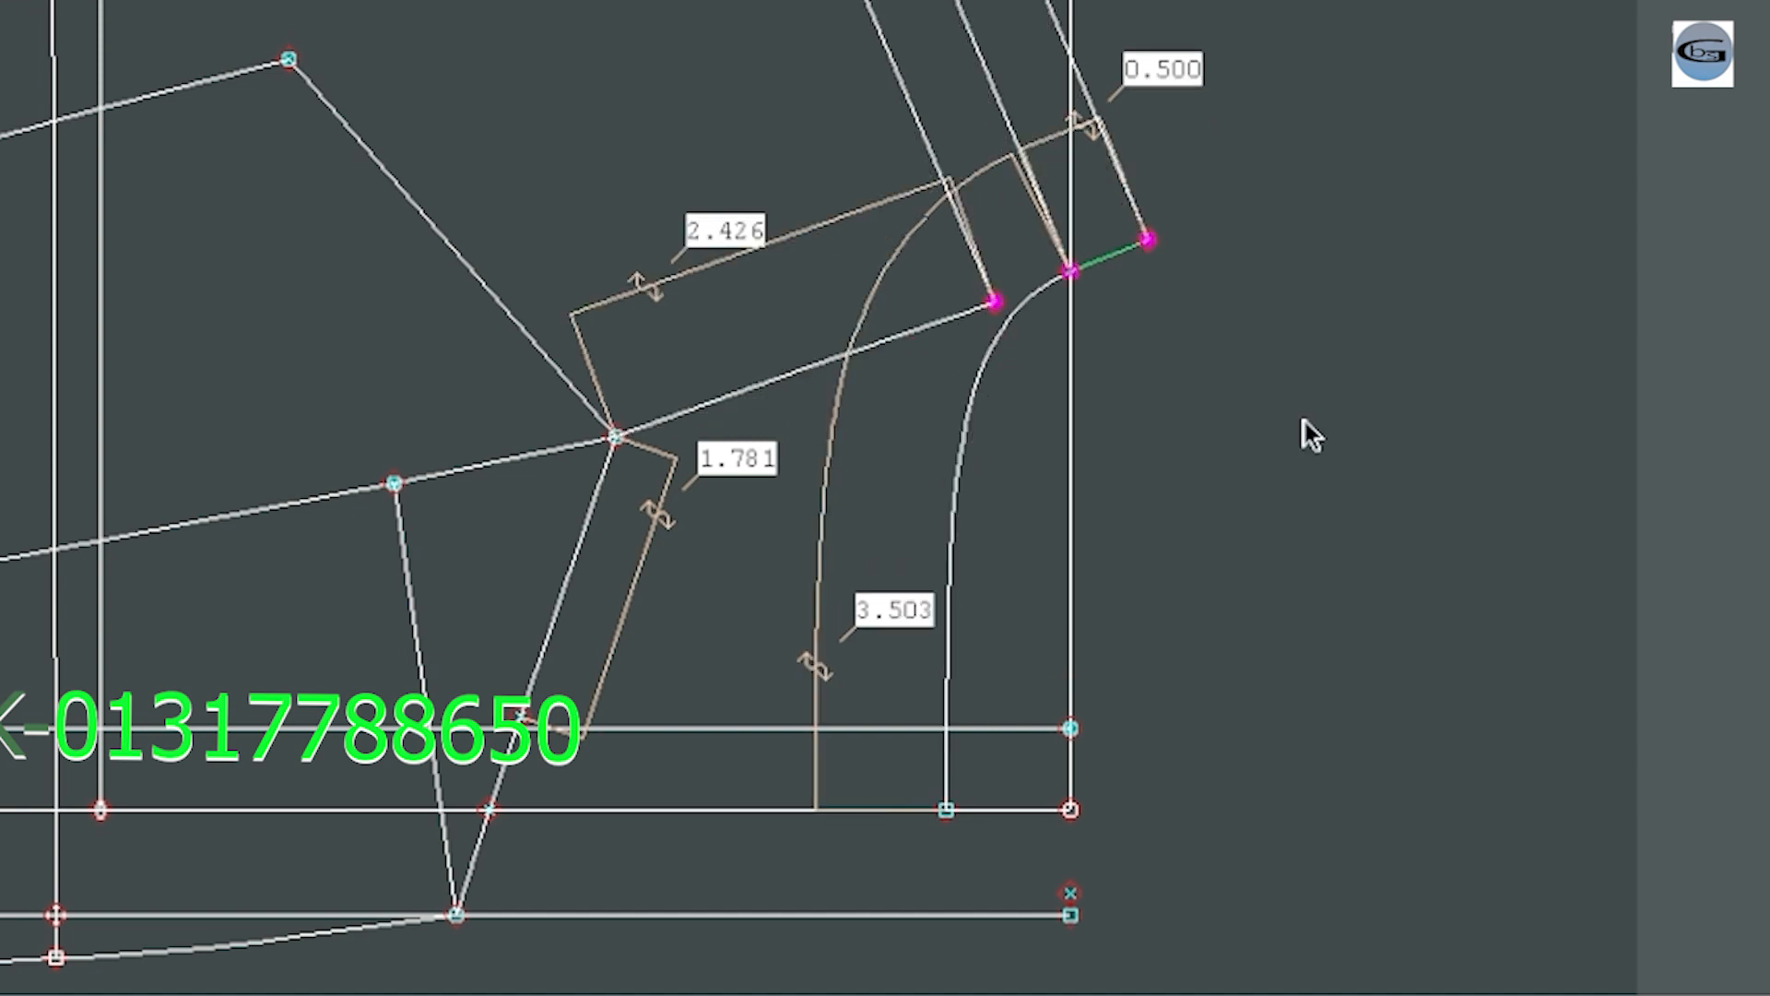
Move only the neck ends of the middle and outer shoulder lines slightly back down, shortening the back neck curve.
left_click_drag(1049, 215, 1175, 297)
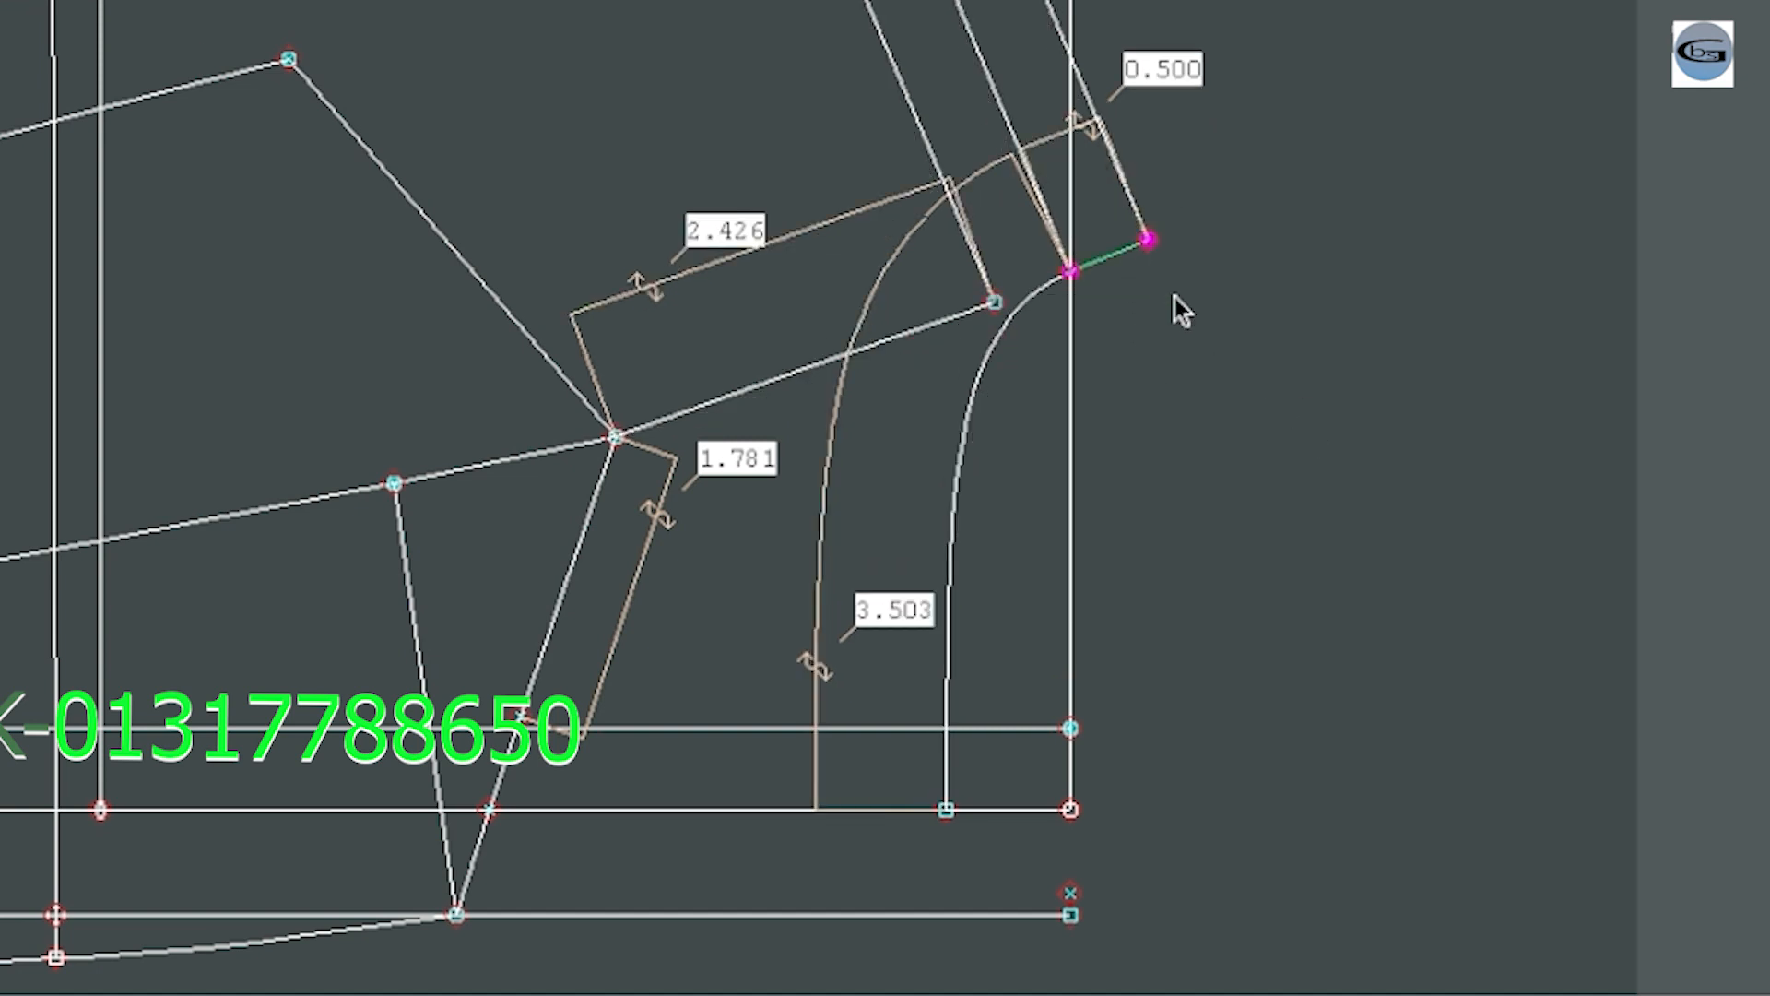
left_click(1148, 244)
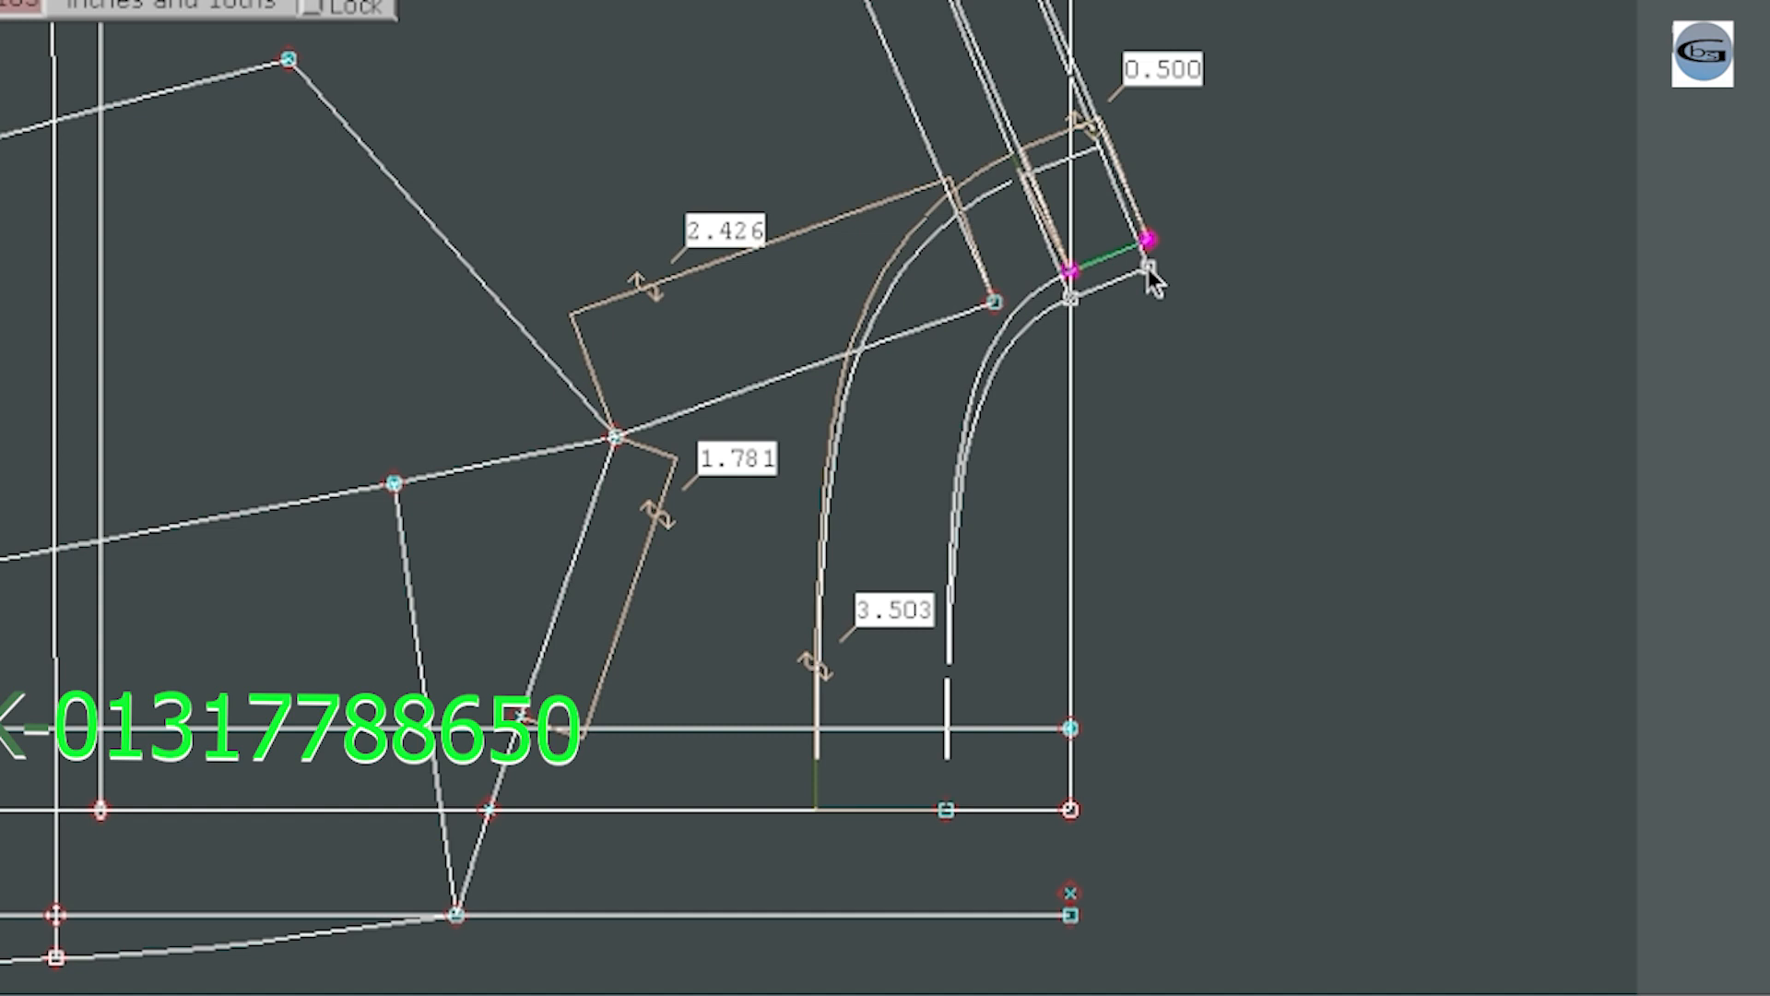
left_click(1148, 268)
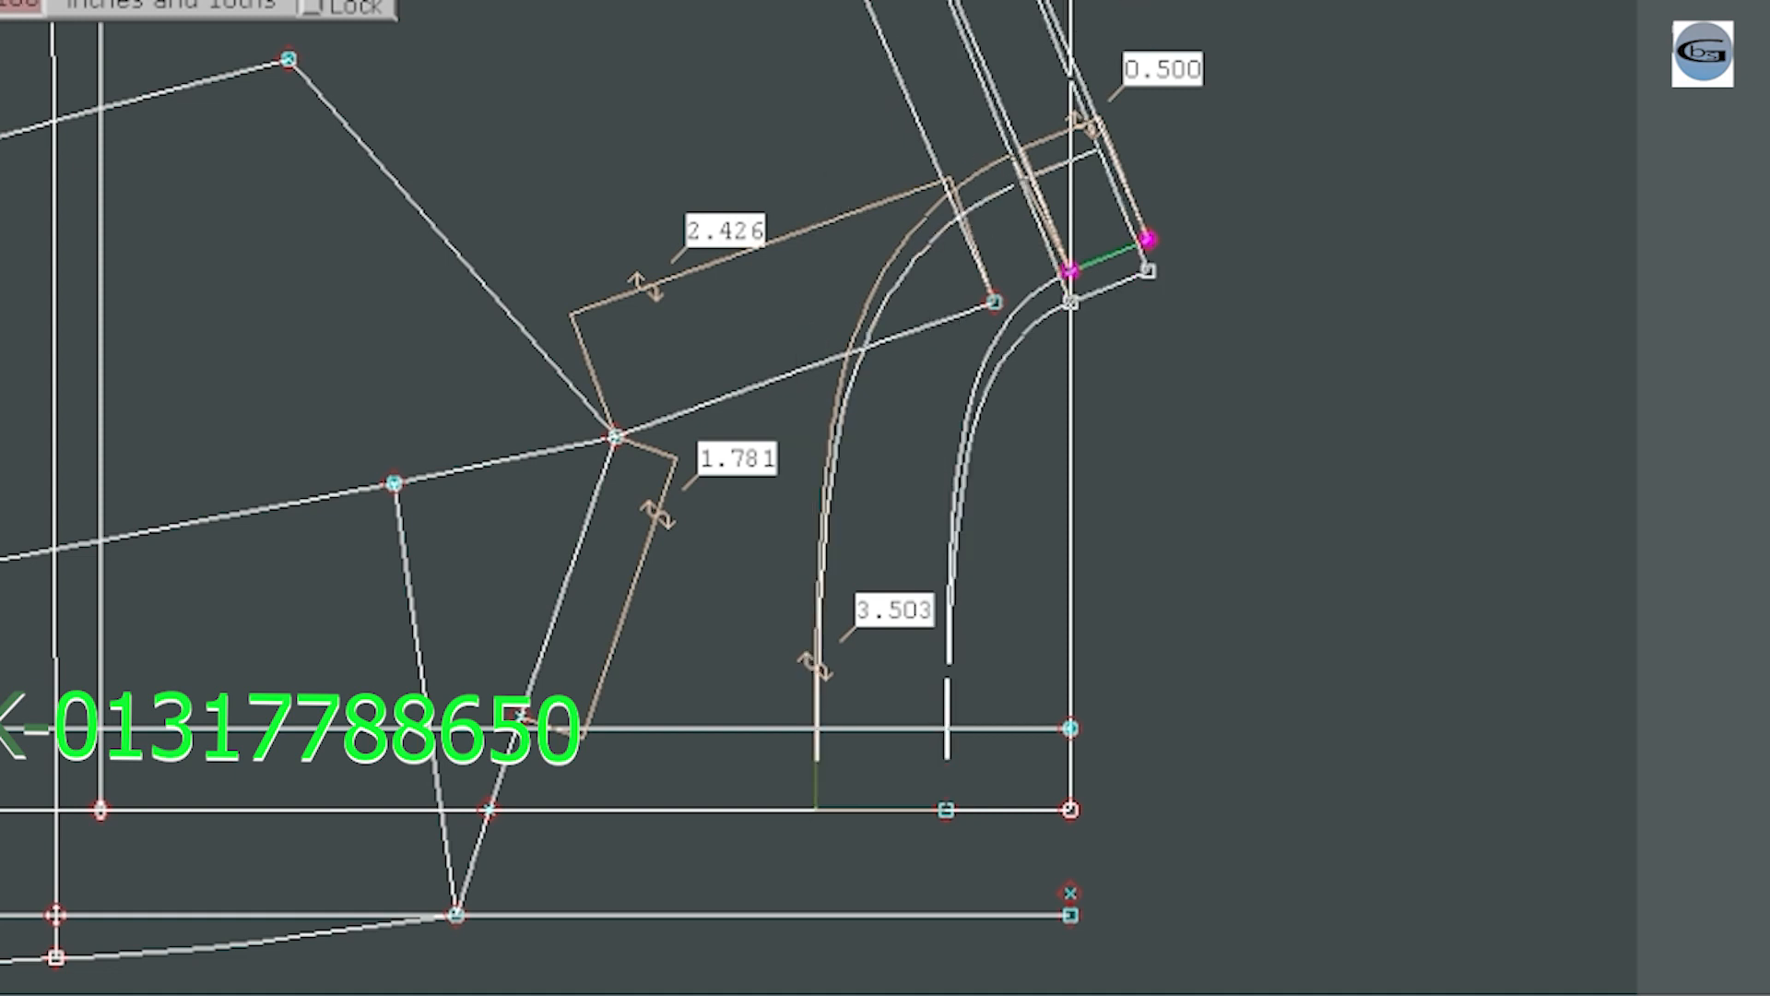
left_click(1176, 528)
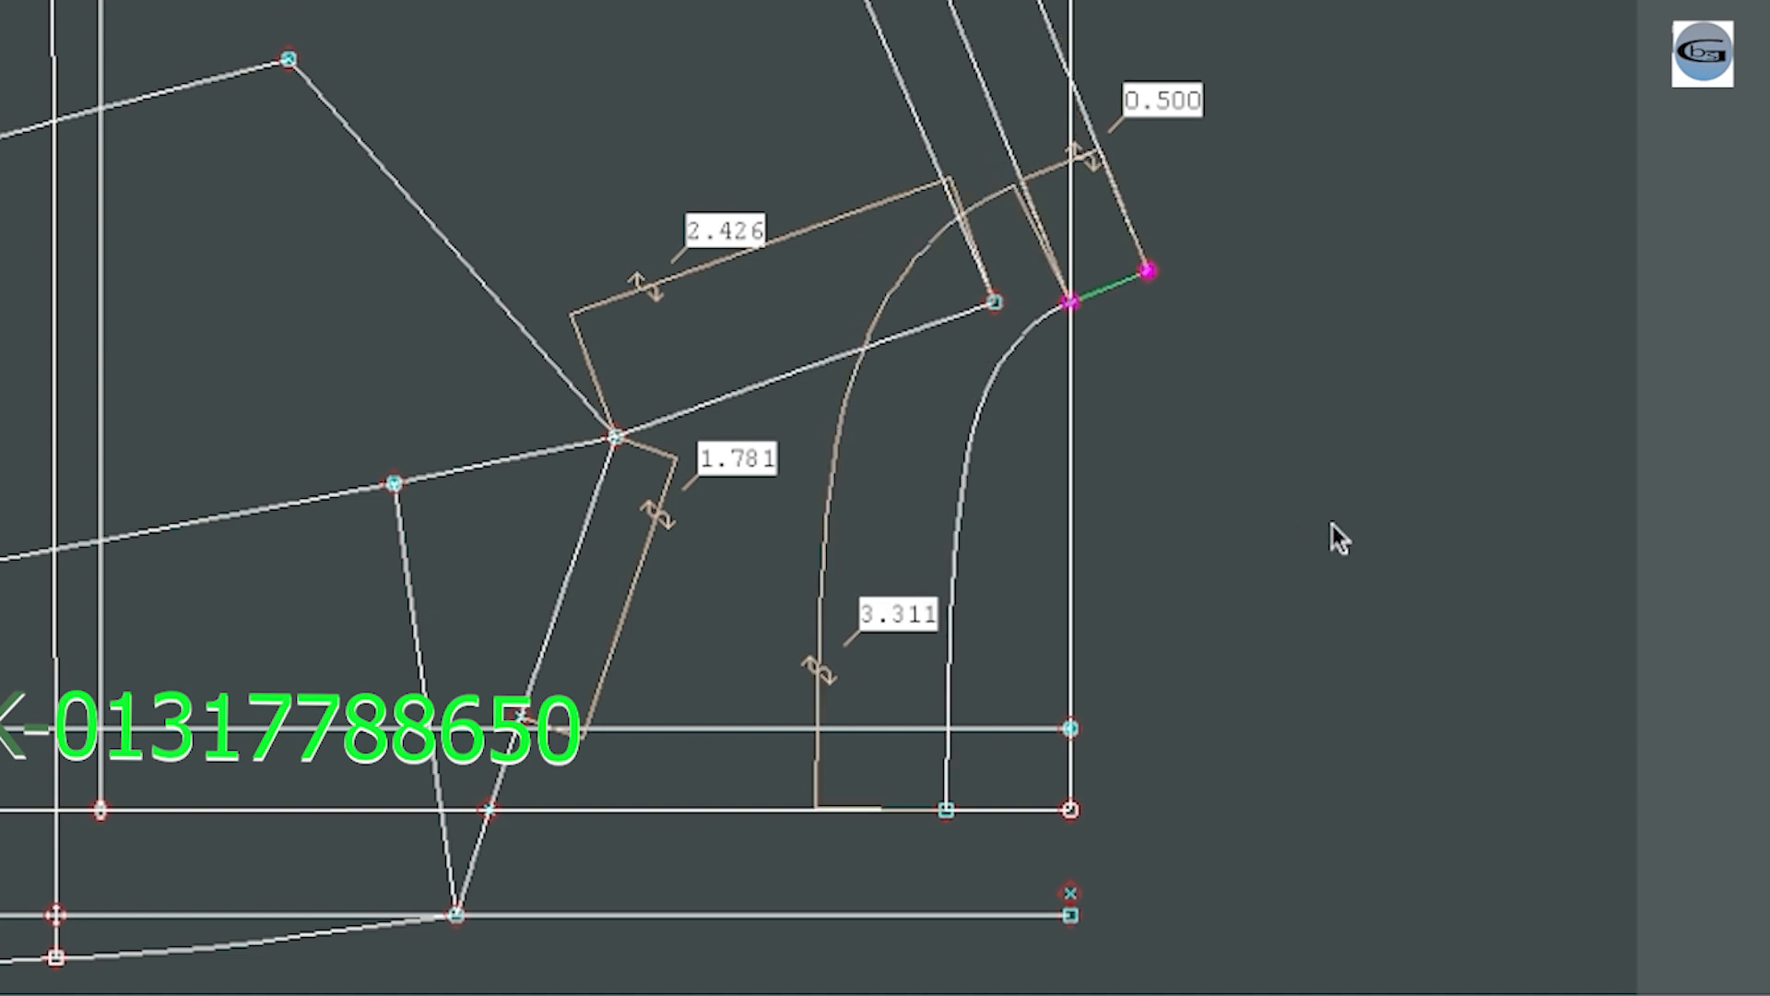
Switch to Calculator, add the updated neckline lengths 1.781, 2.426, 0.5 and 3.311, and return to the pattern.
key("alt+Tab")
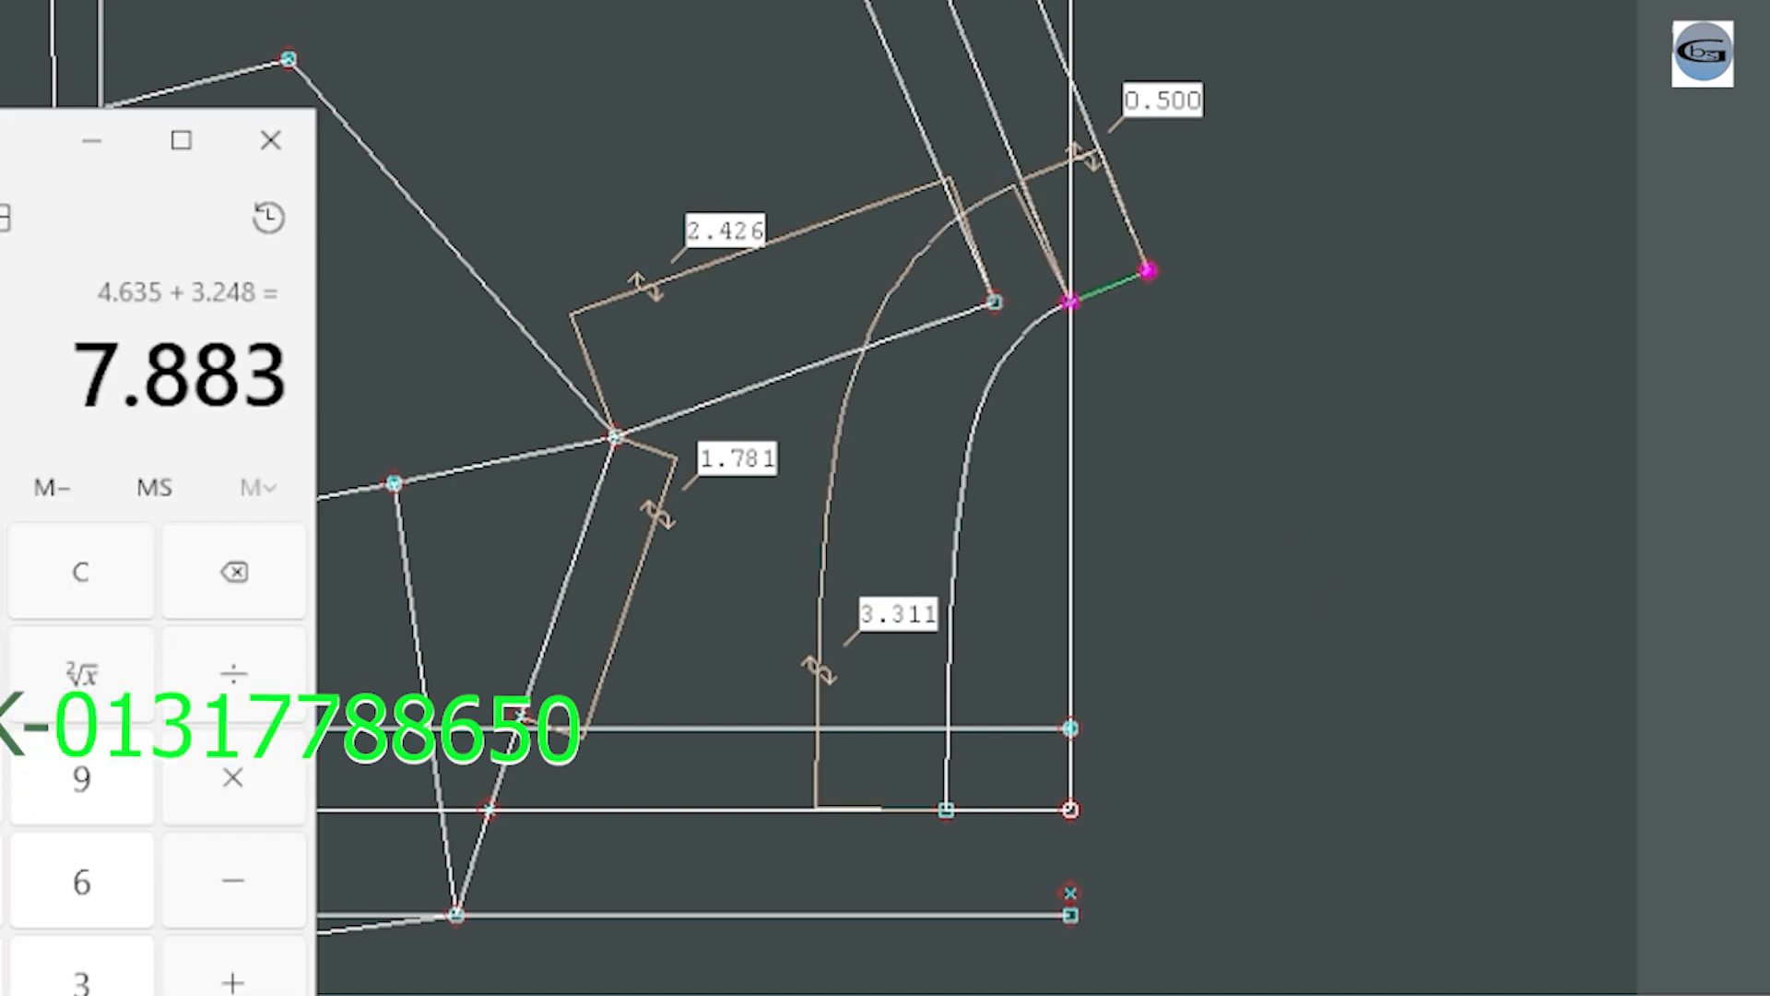
left_click(78, 590)
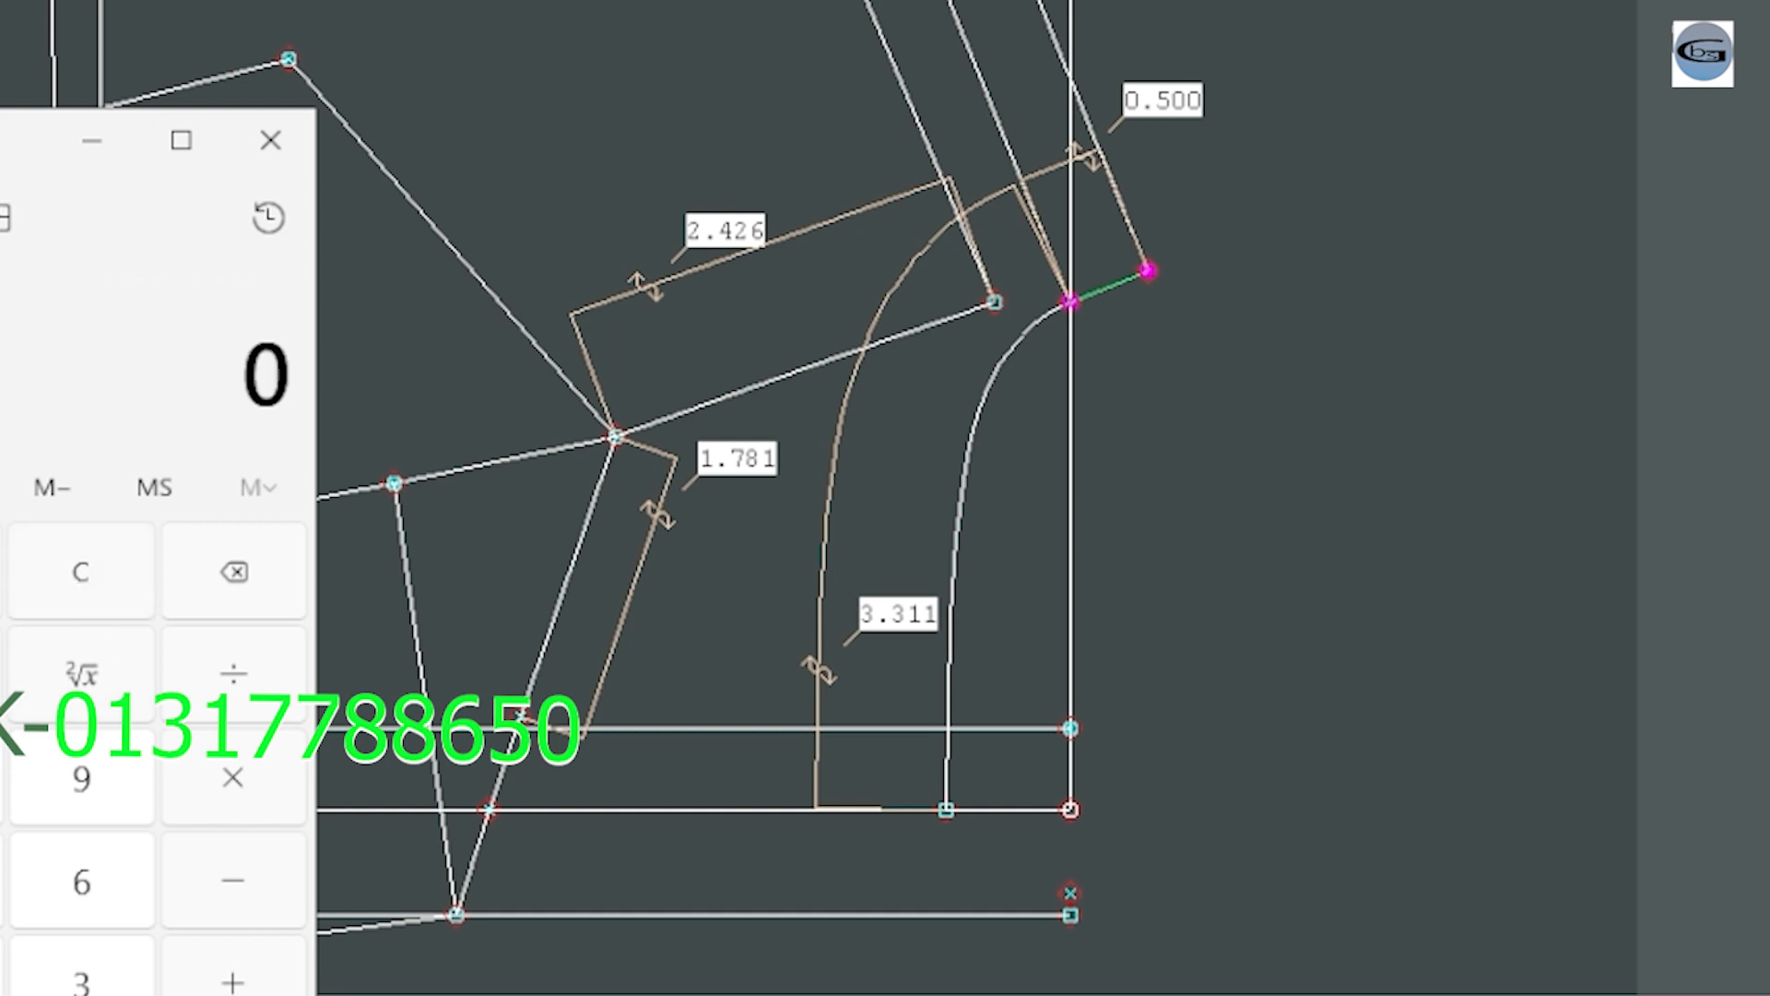
type("1.")
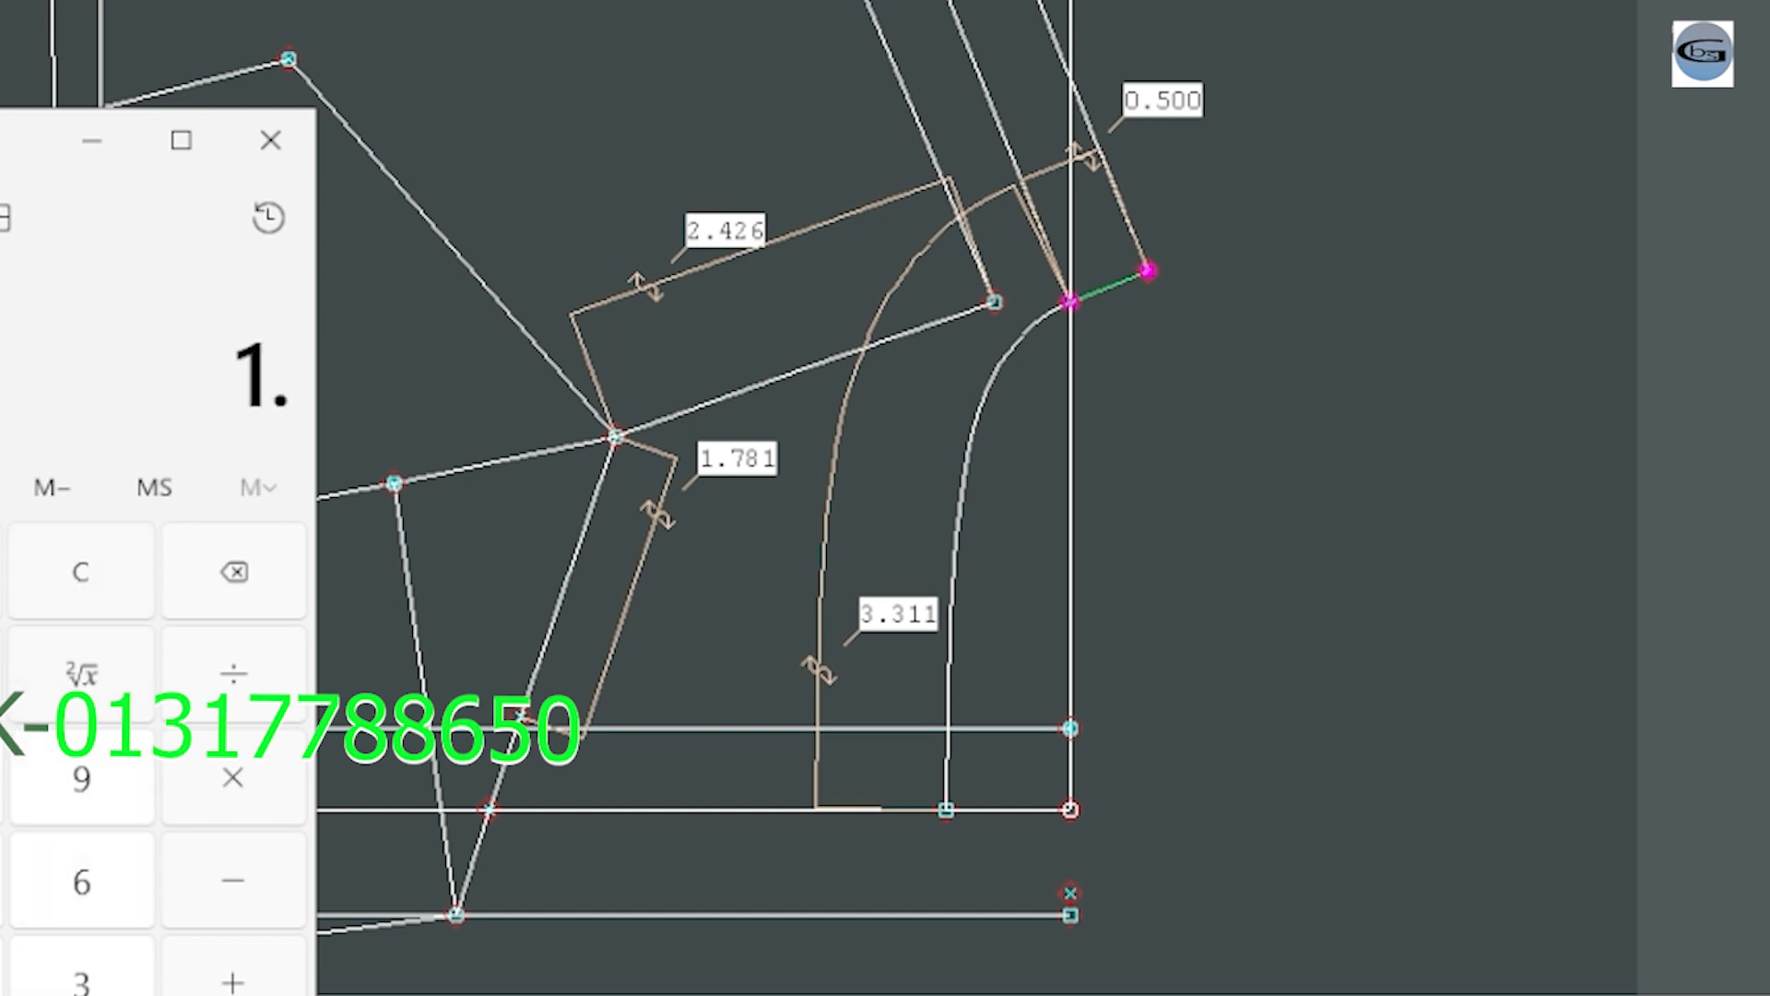
type("781")
left_click(232, 983)
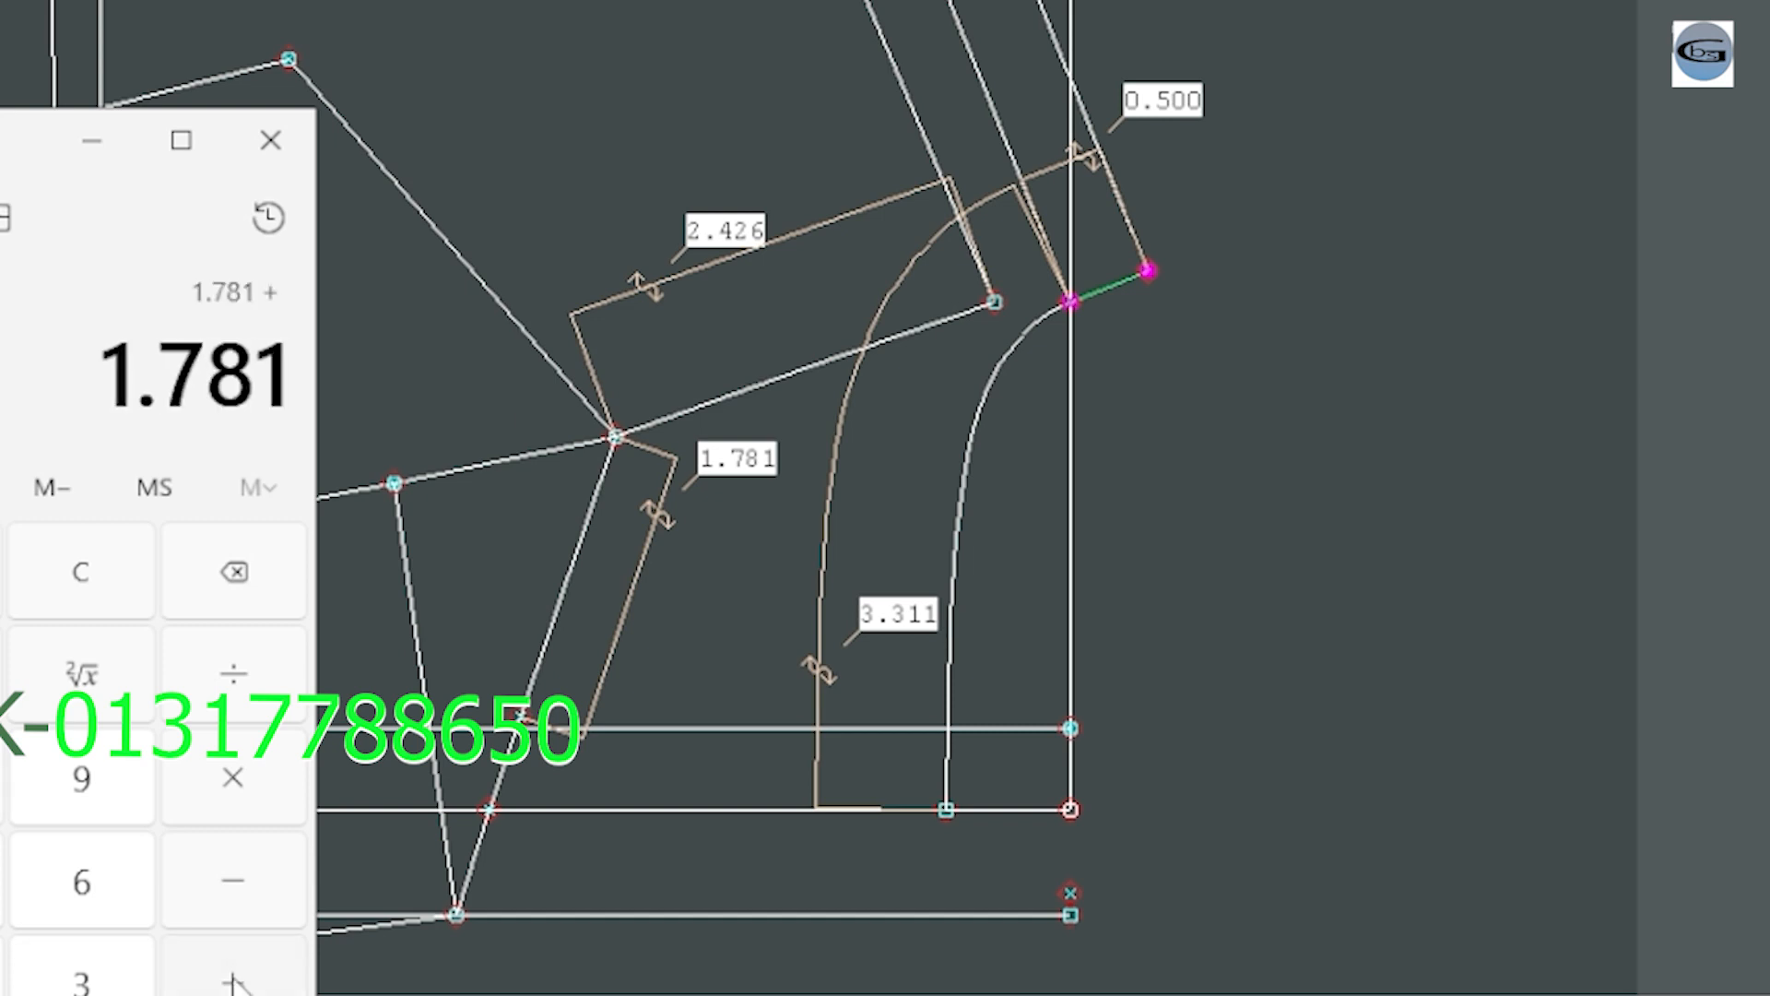
type("2.426")
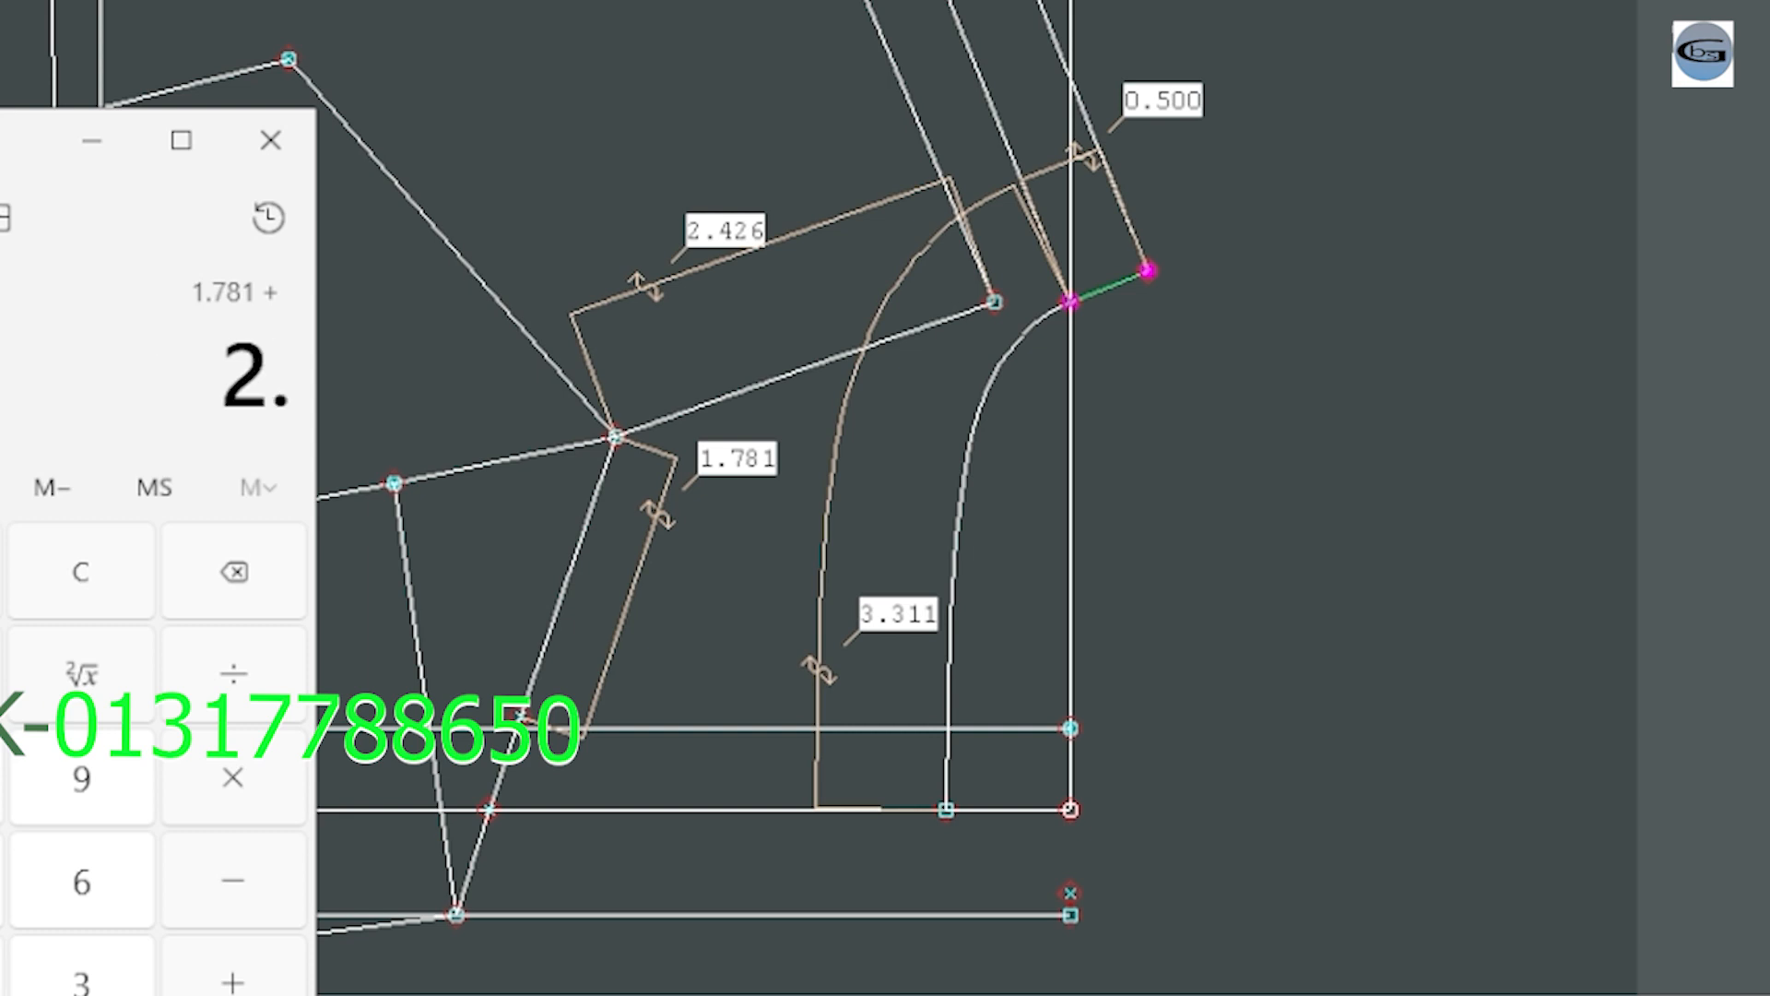
left_click(191, 983)
type("0.5")
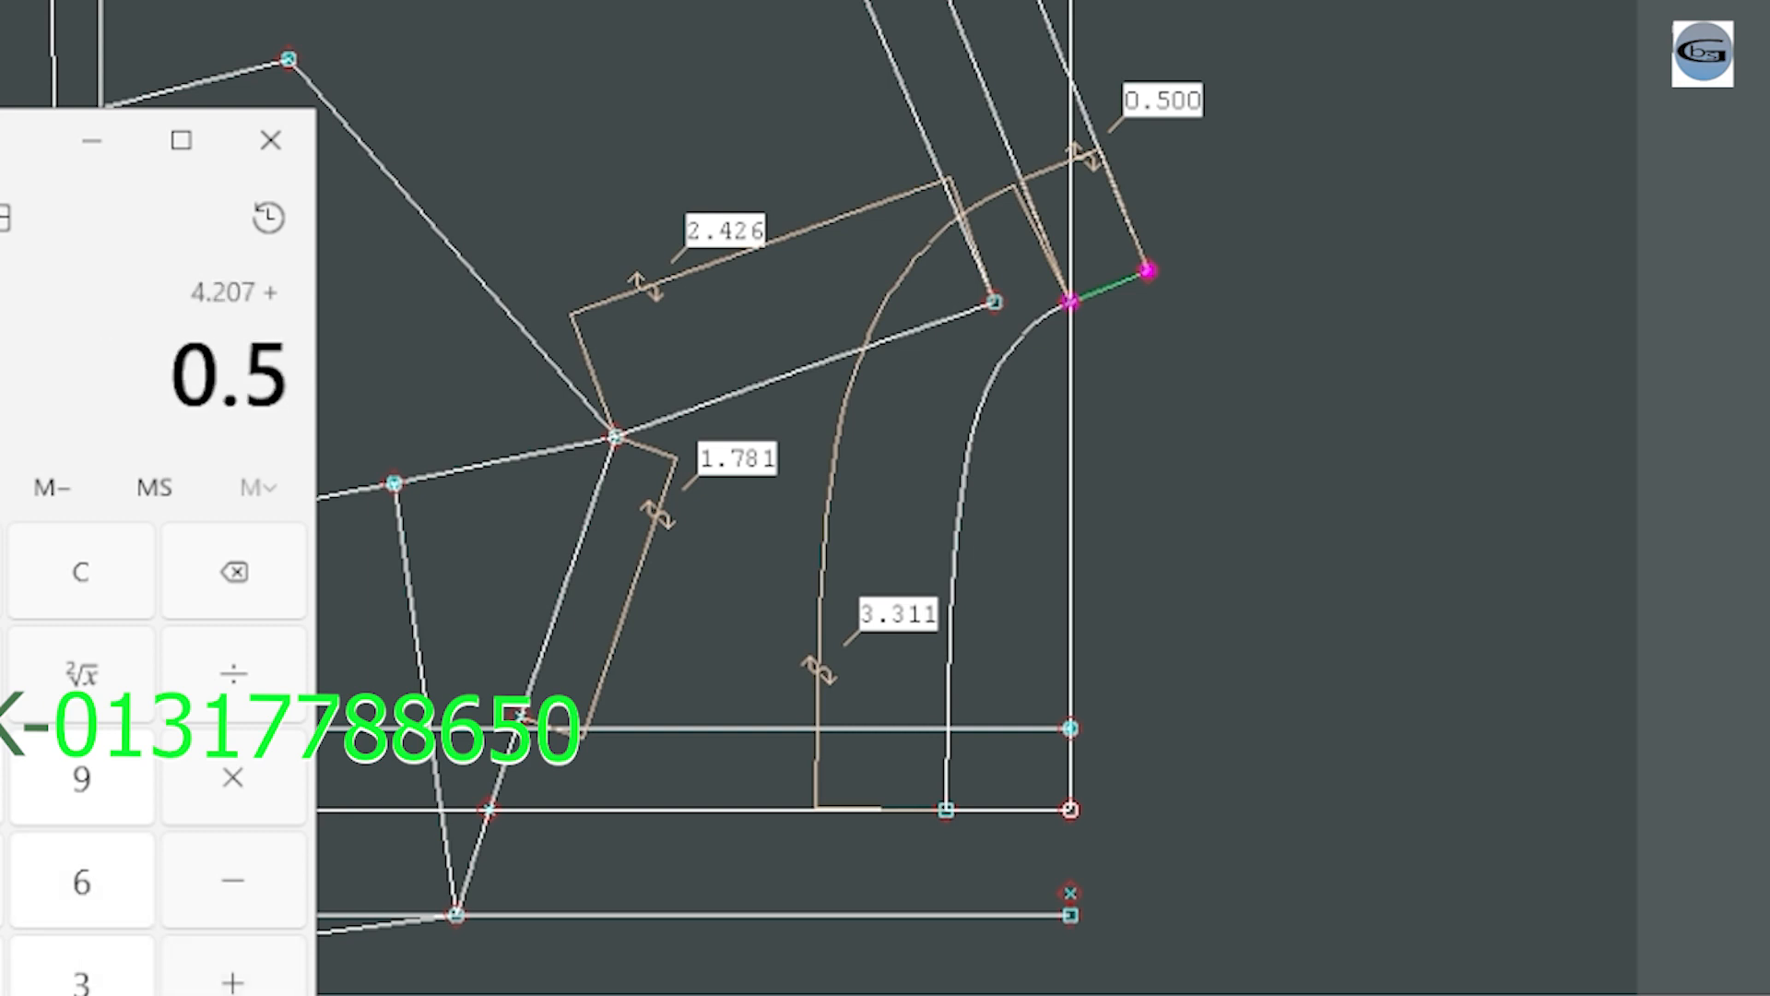
key("plus")
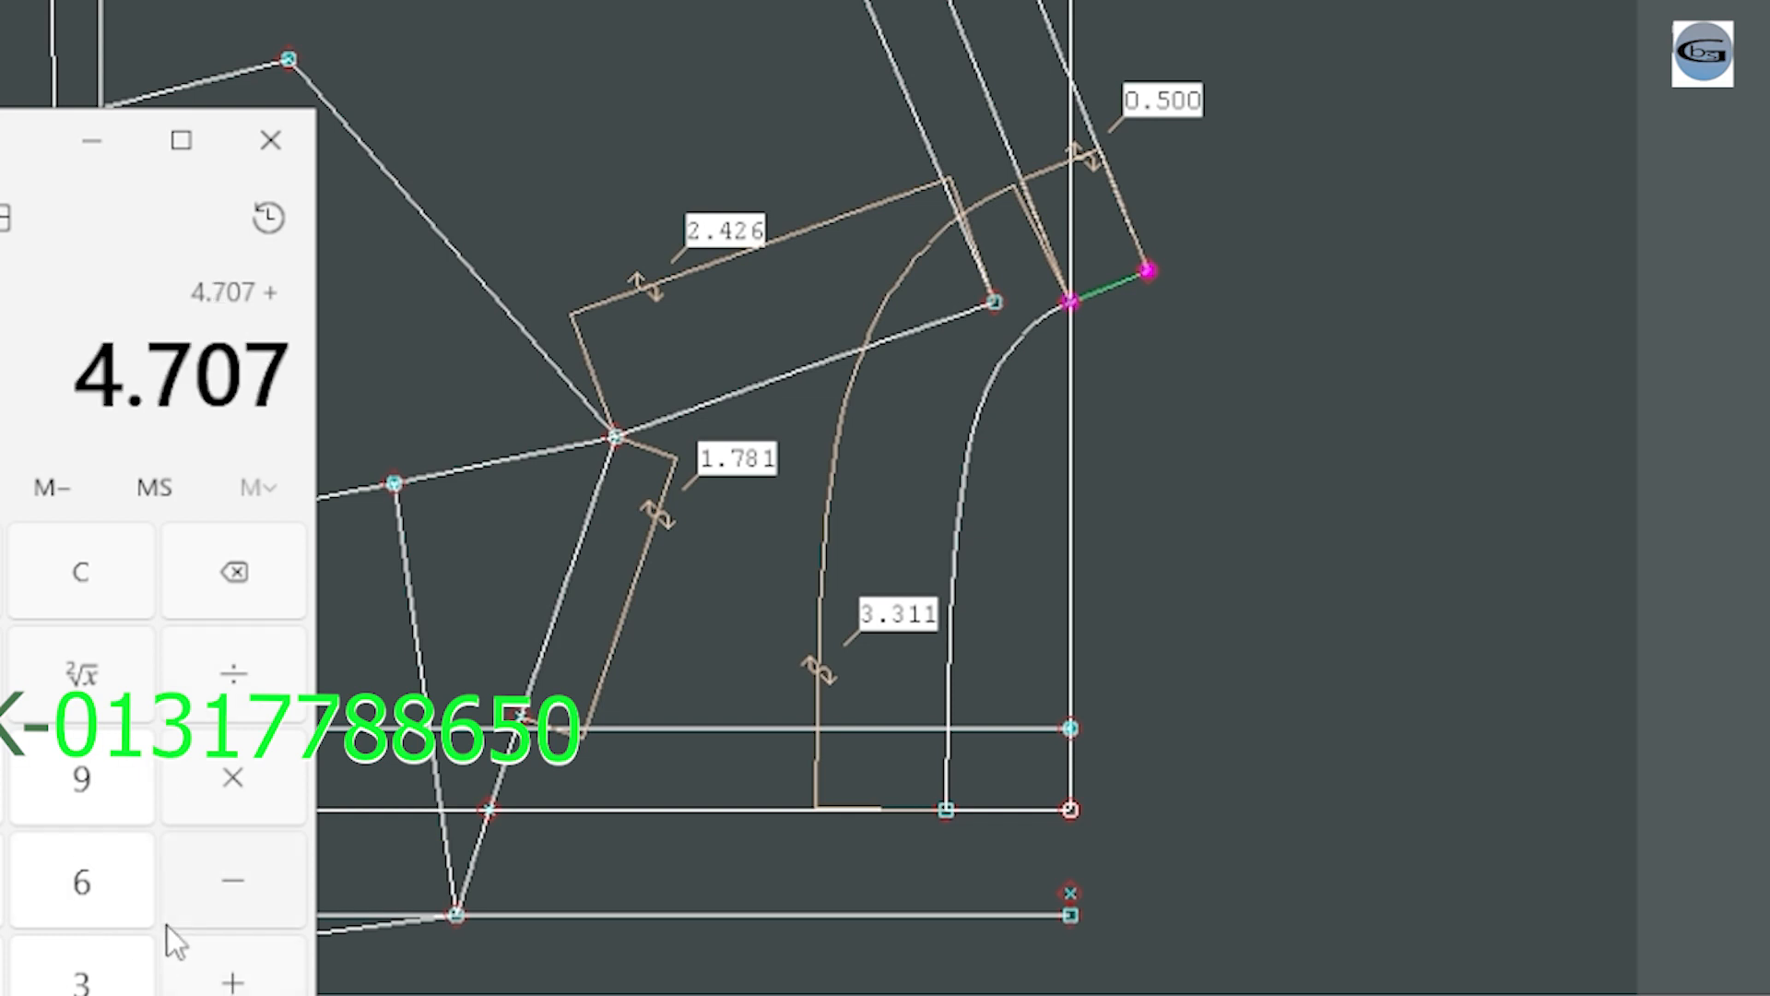
type("3.311")
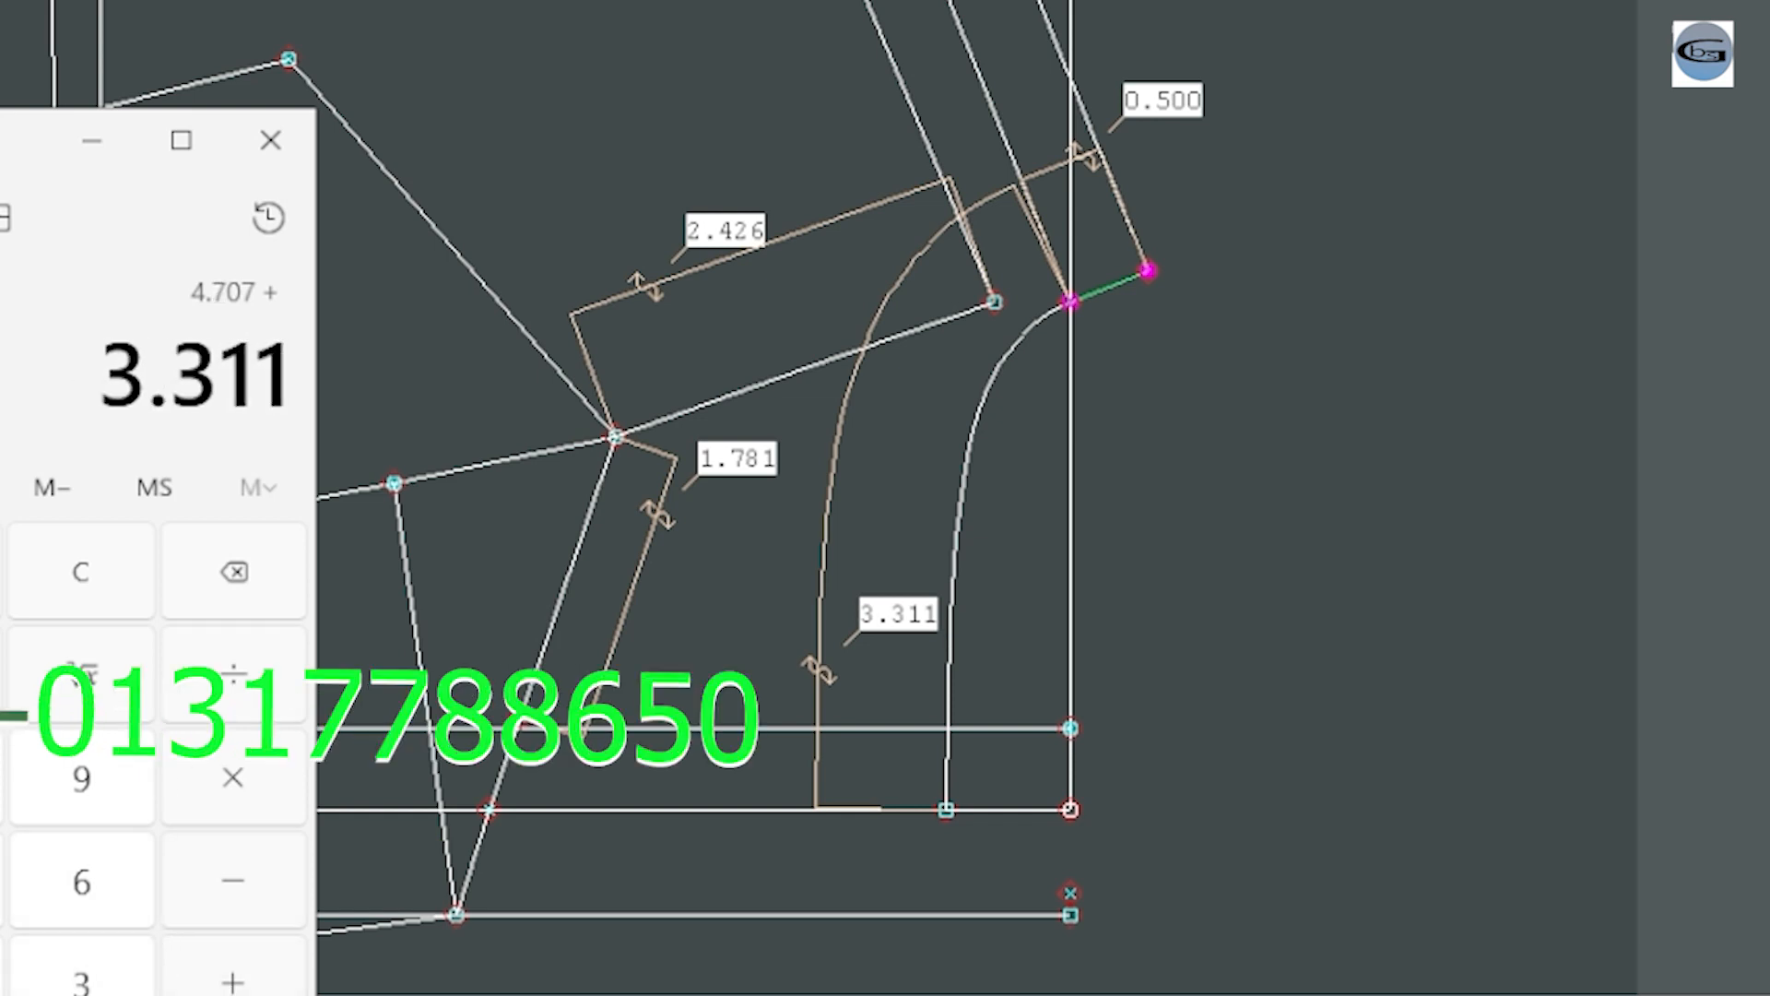
key("Return")
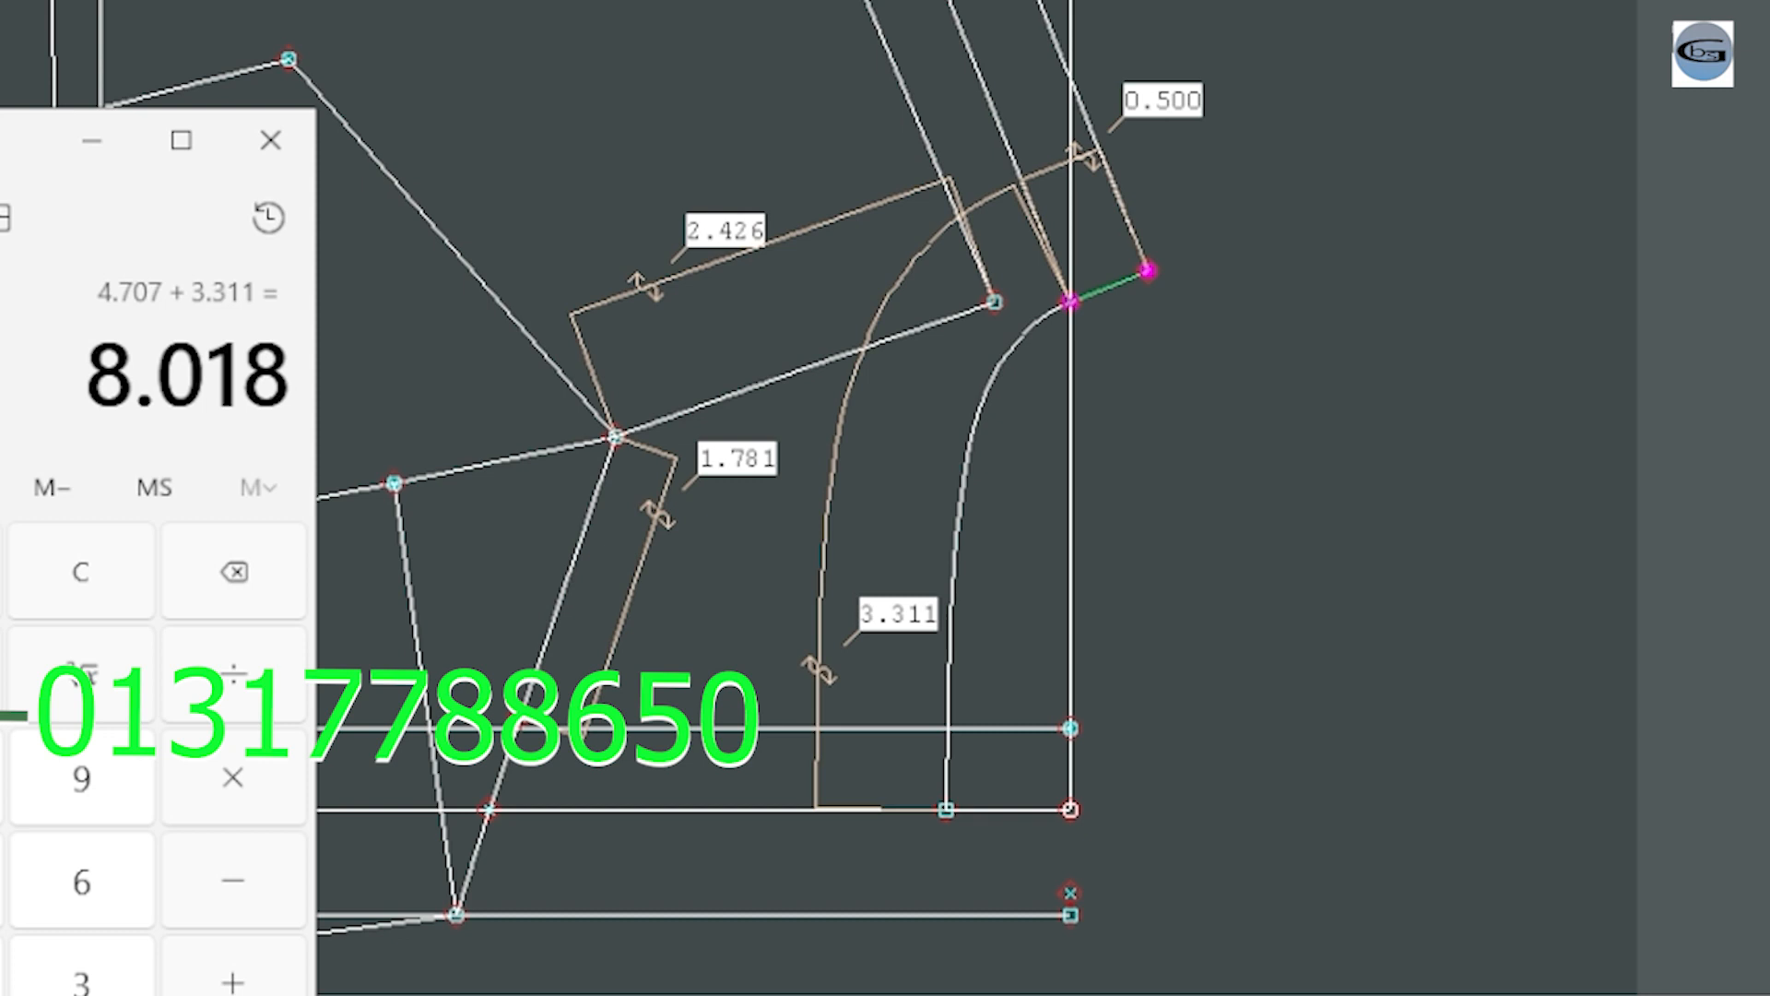
left_click(93, 145)
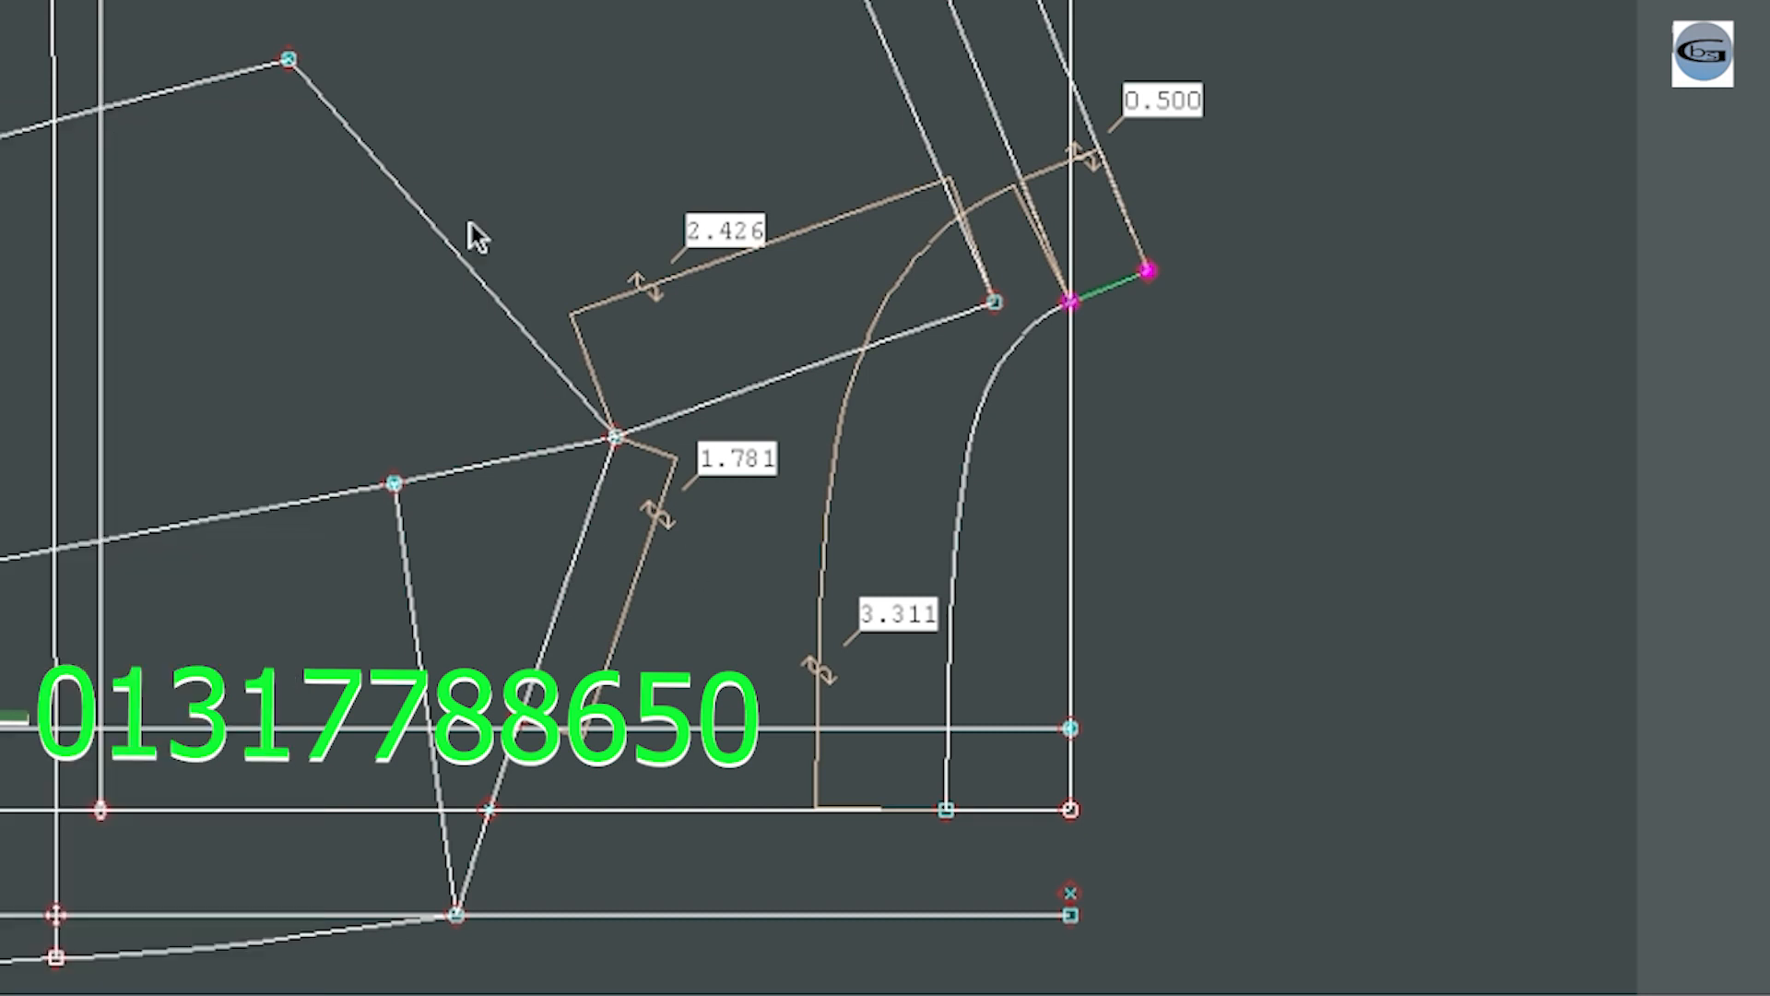
Hide the neckline measures on the pattern and save the model over the existing BLR01.mdl file.
right_click(524, 369)
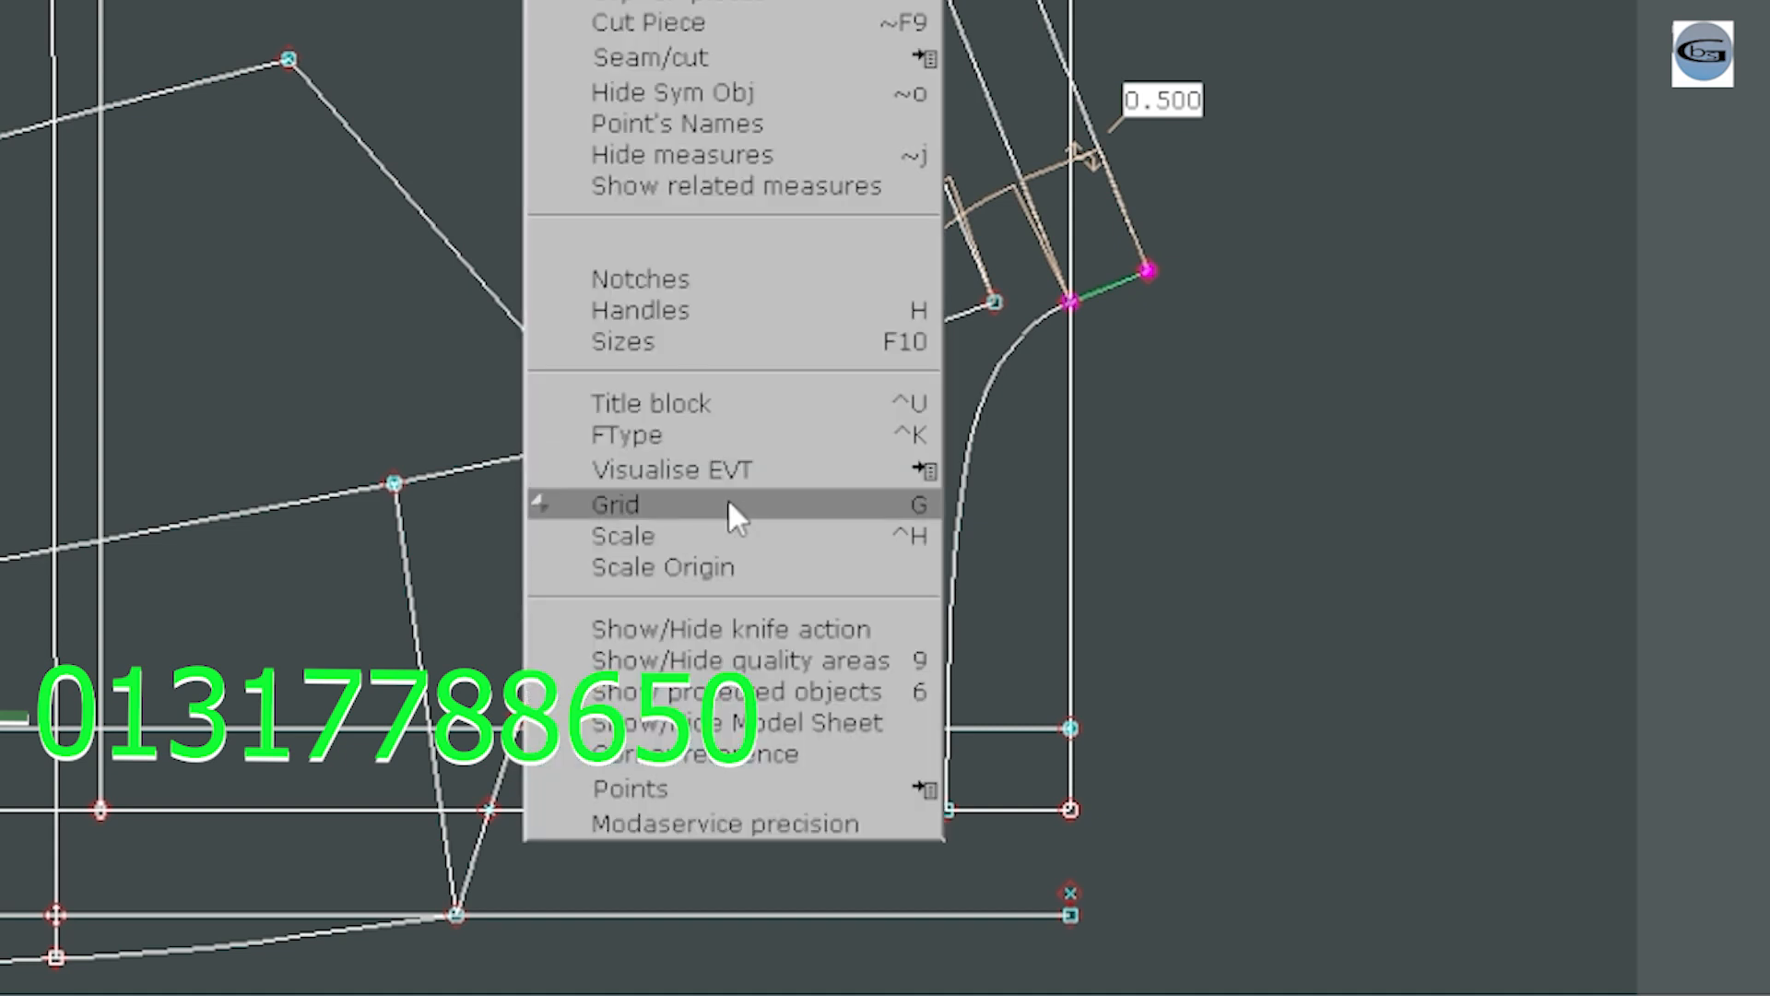
left_click(612, 150)
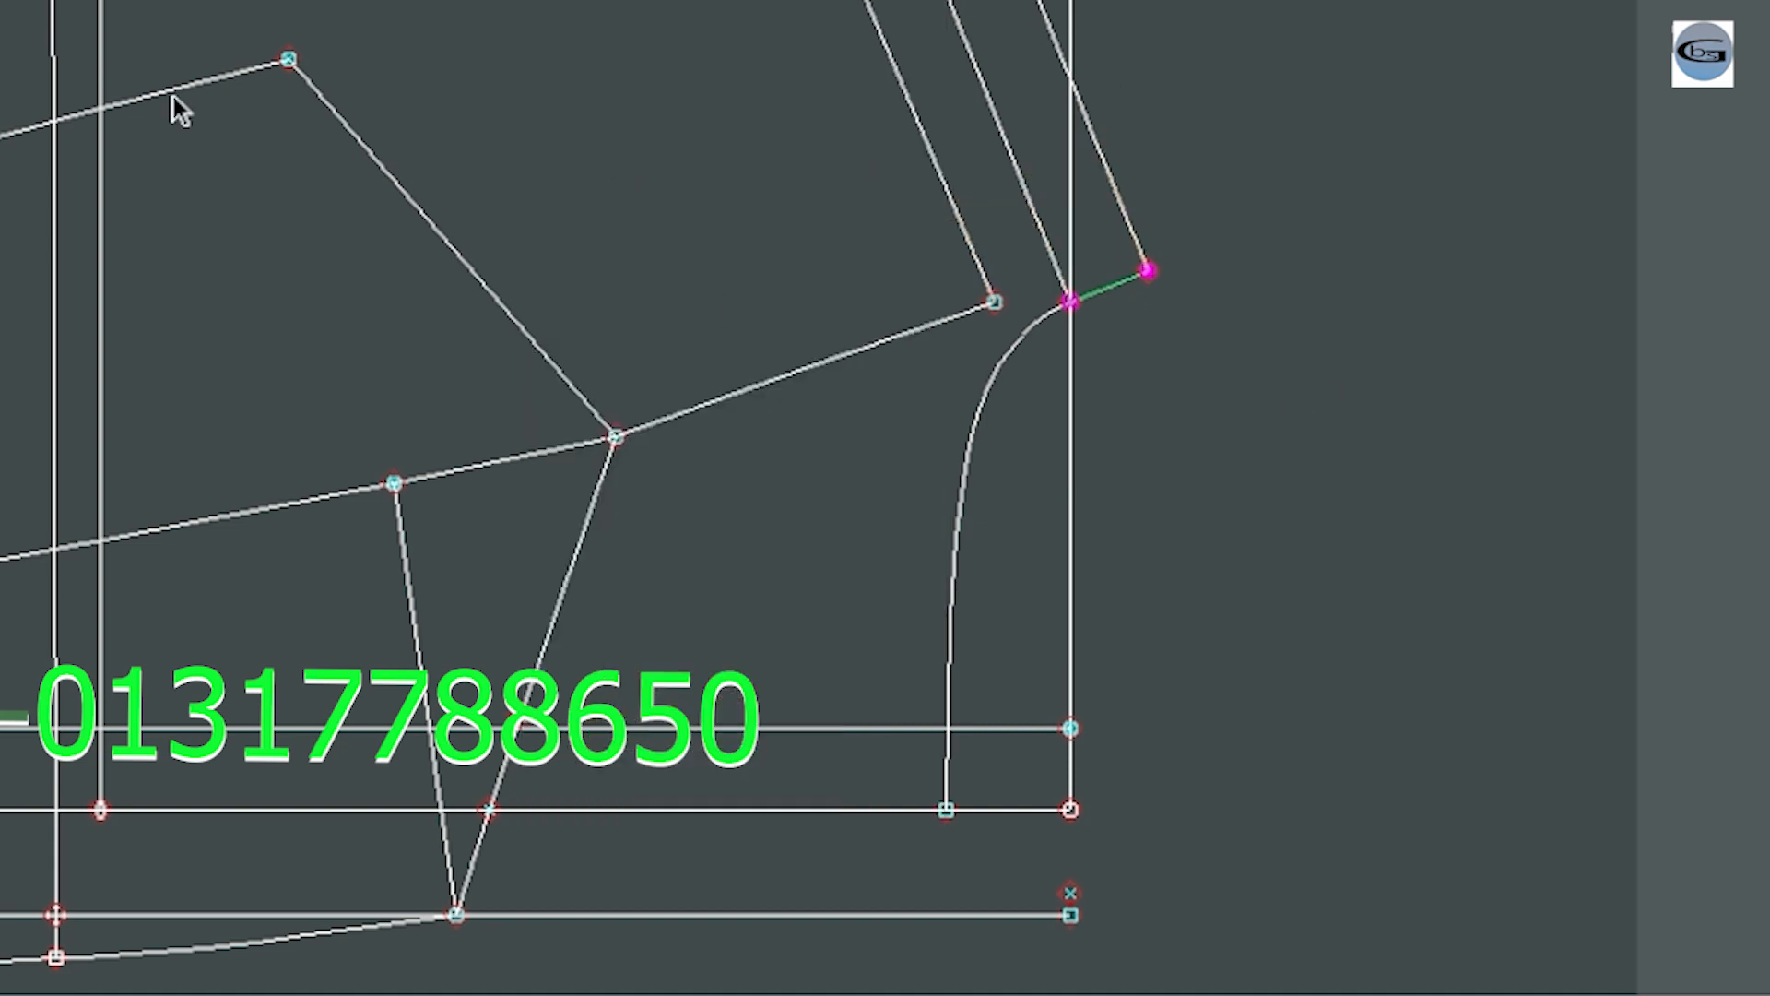
key("alt+f")
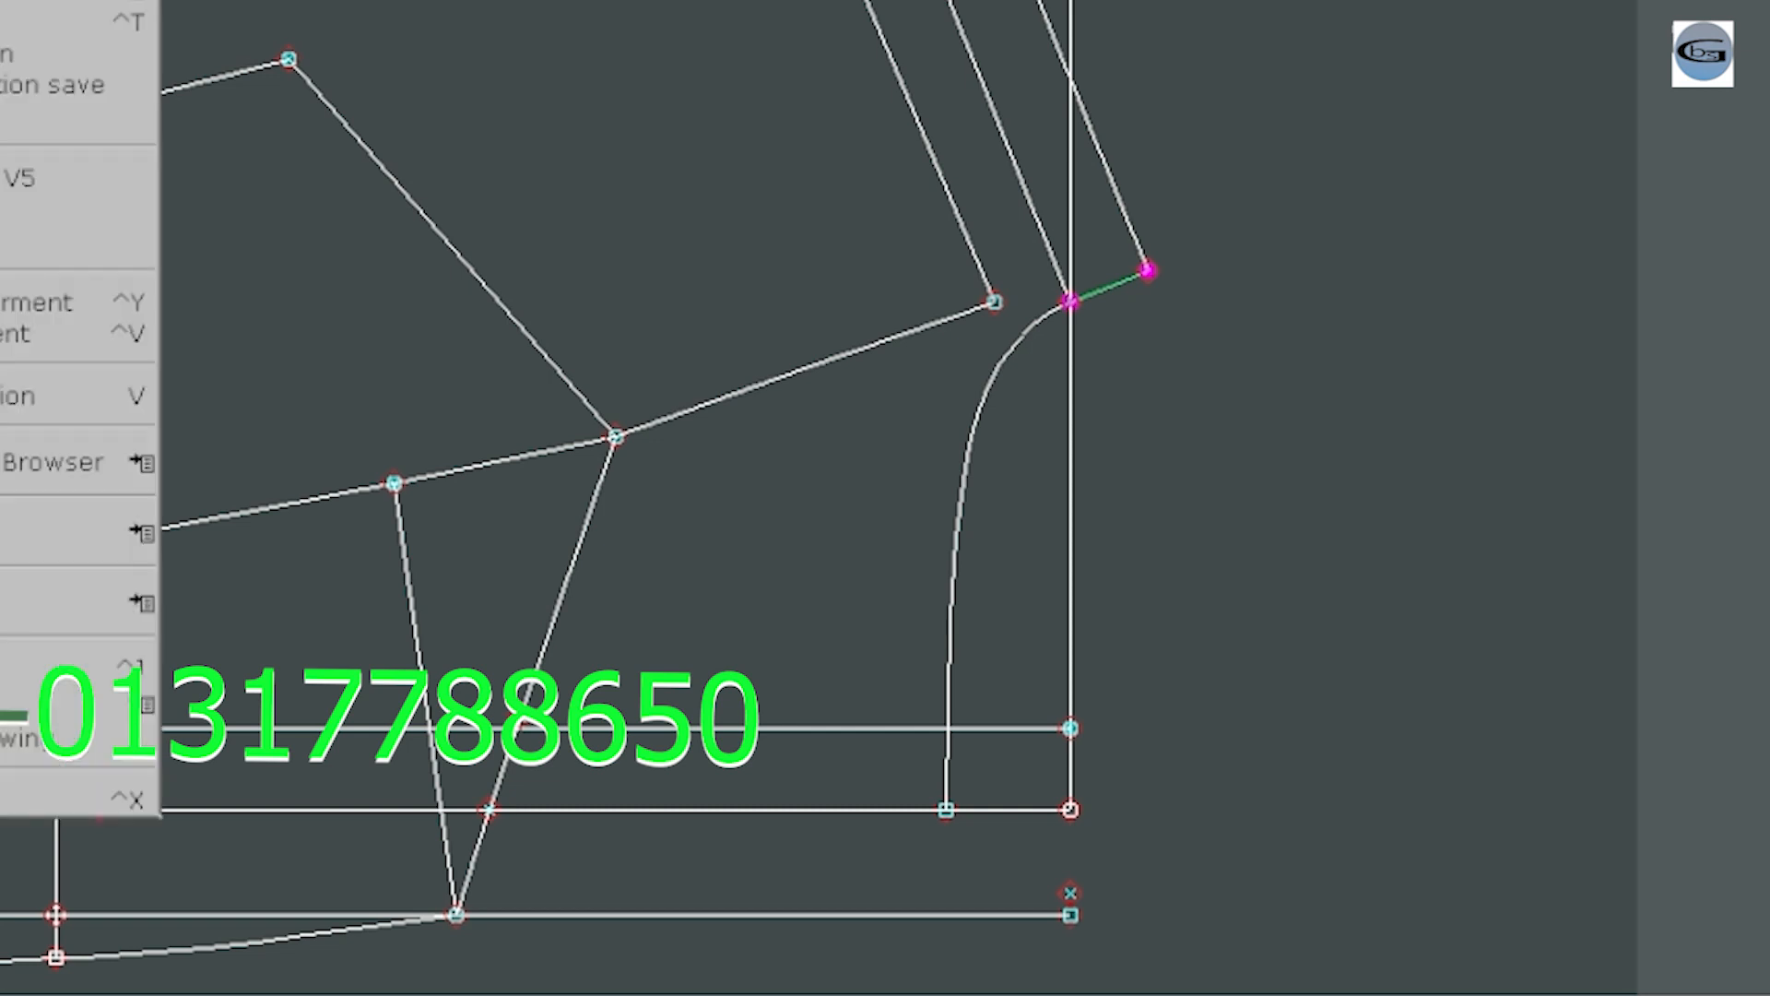
key("s")
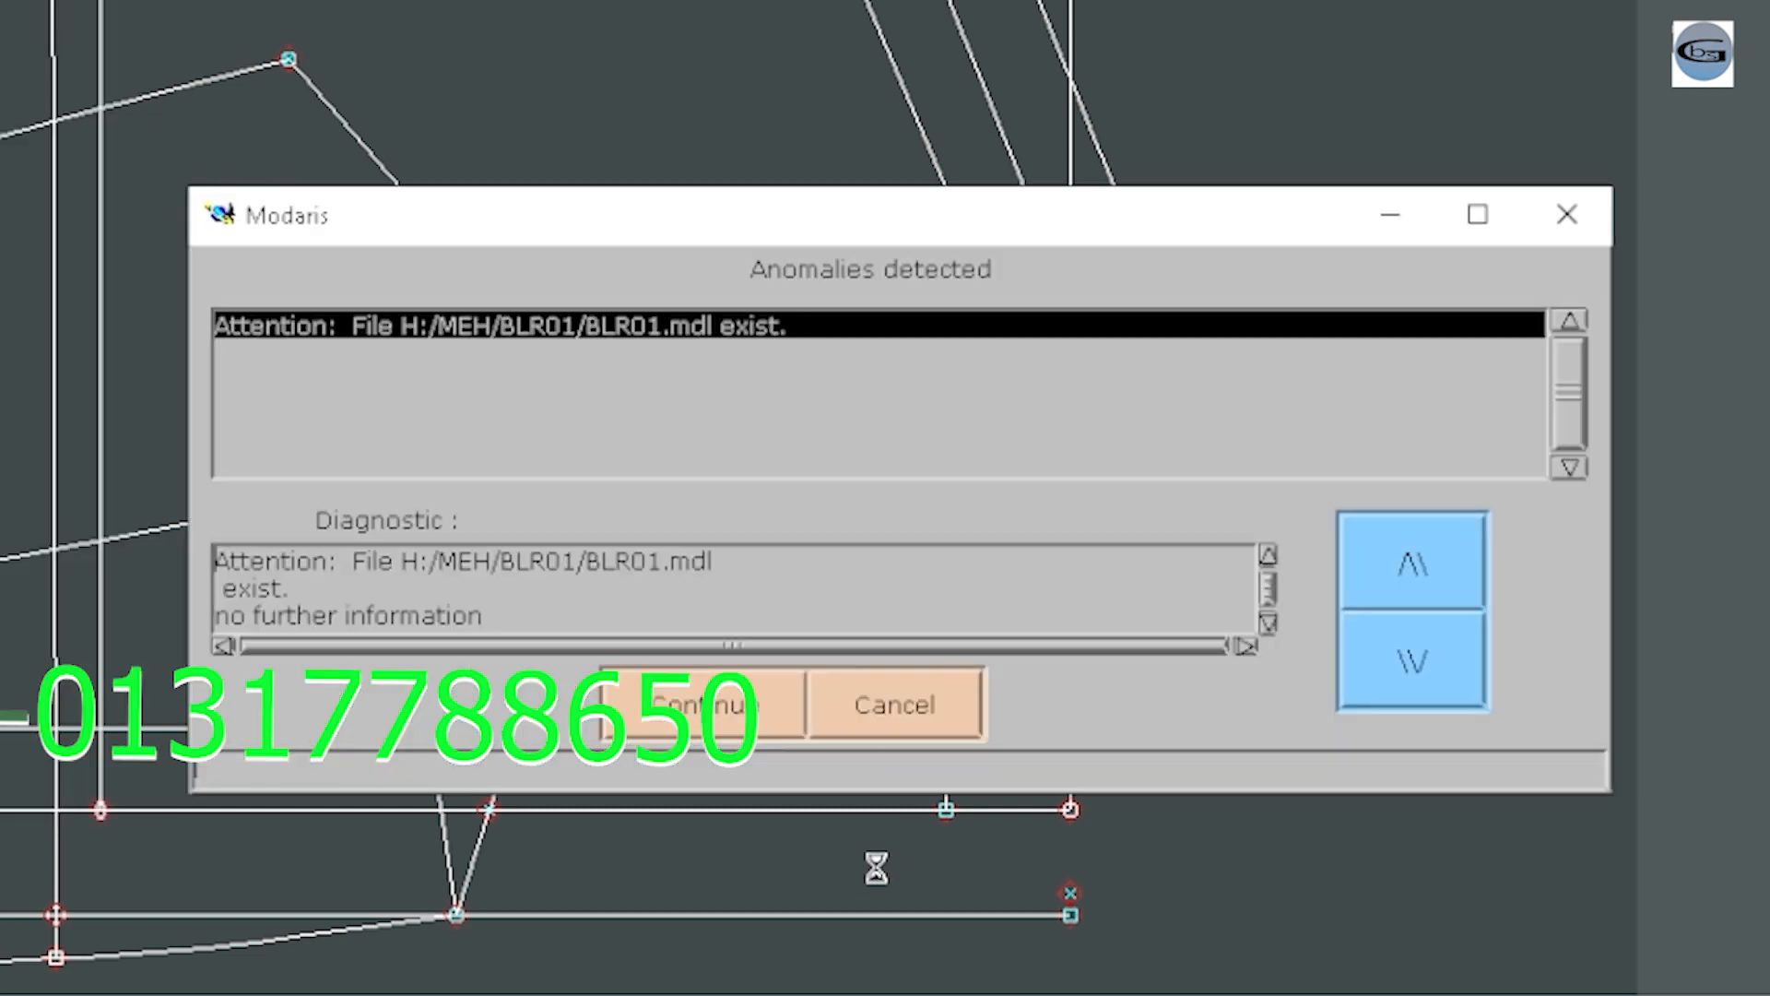